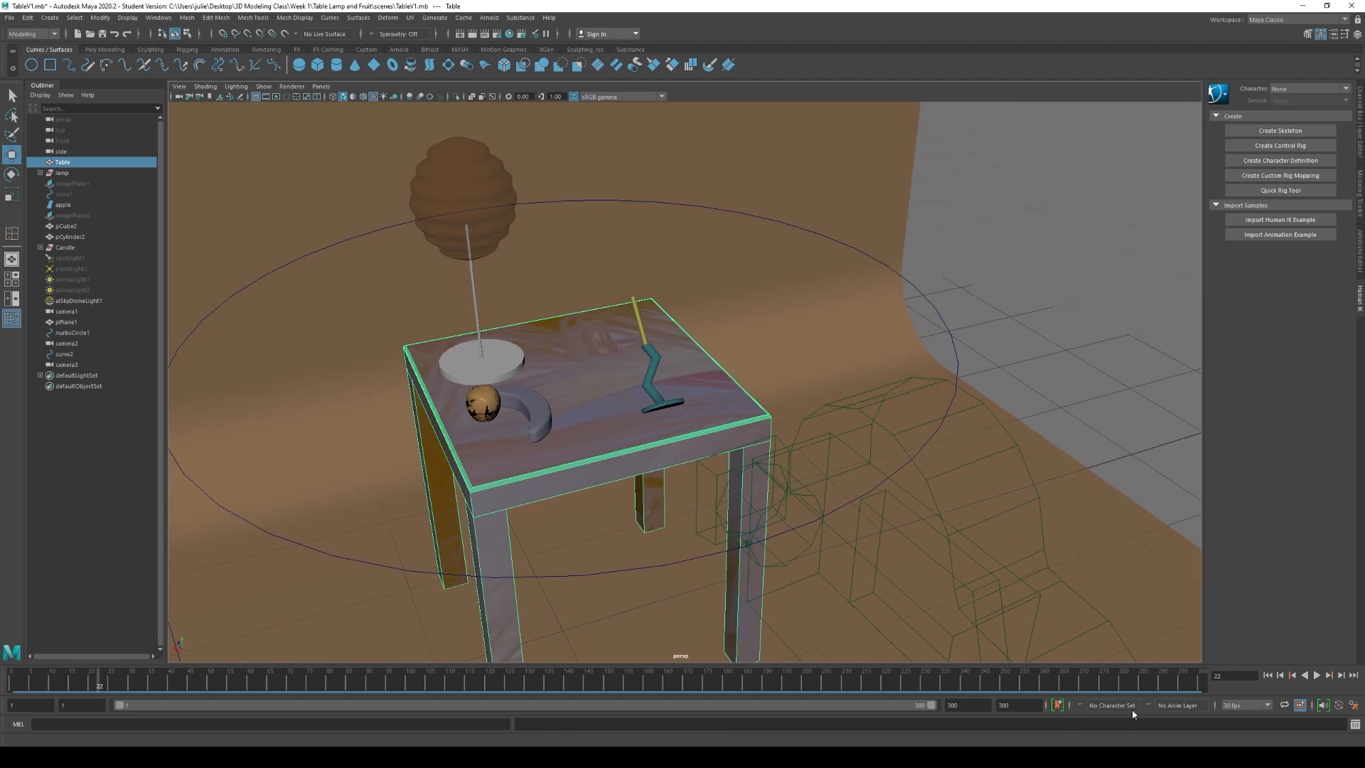
Step: Insert evenly spaced edge loops across the tabletop in both directions to divide it into a grid
{"action": "scroll", "coordinate": [475, 421], "scroll_direction": "up", "scroll_amount": 2}
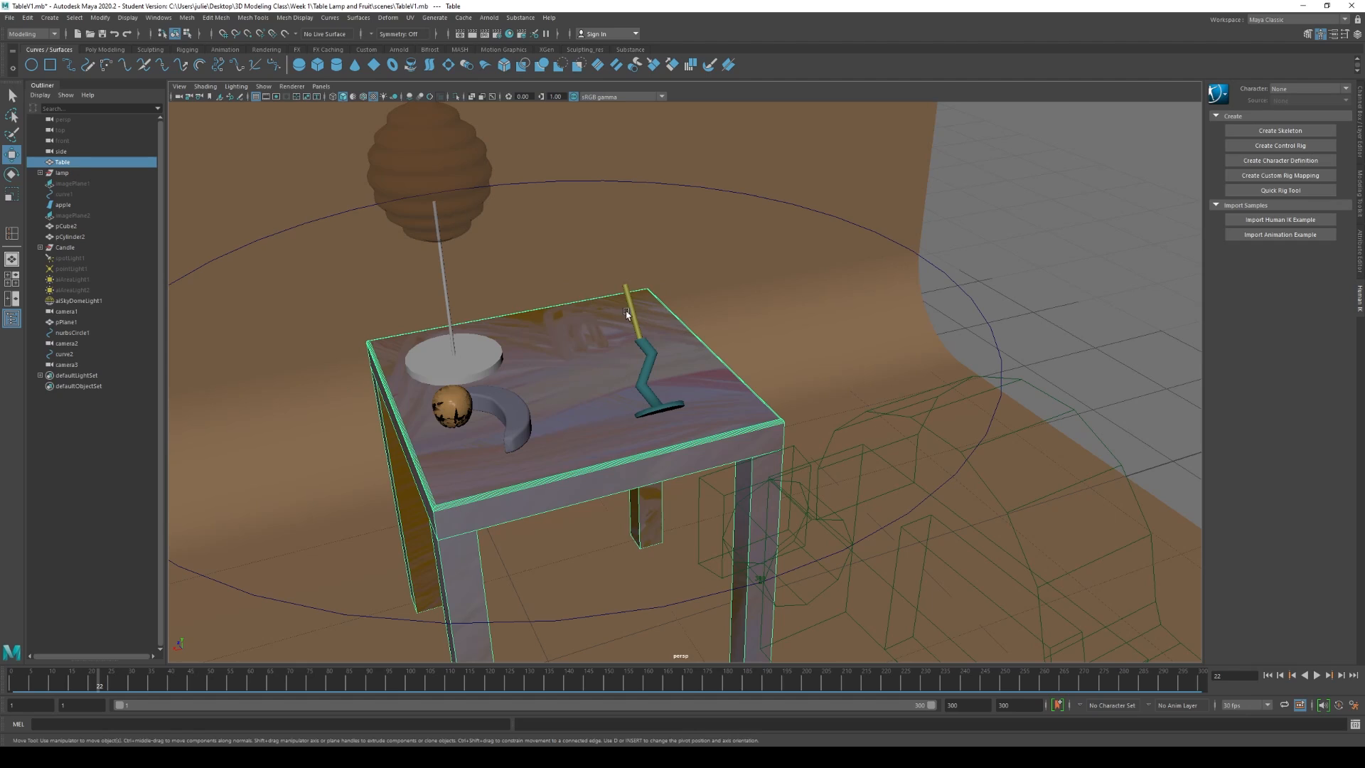
{"action": "left_click_drag", "start_coordinate": [623, 288], "coordinate": [718, 408], "text": "alt"}
{"action": "right_click_drag", "start_coordinate": [551, 465], "coordinate": [578, 463], "text": "alt"}
{"action": "left_click_drag", "start_coordinate": [590, 459], "coordinate": [649, 441], "text": "alt"}
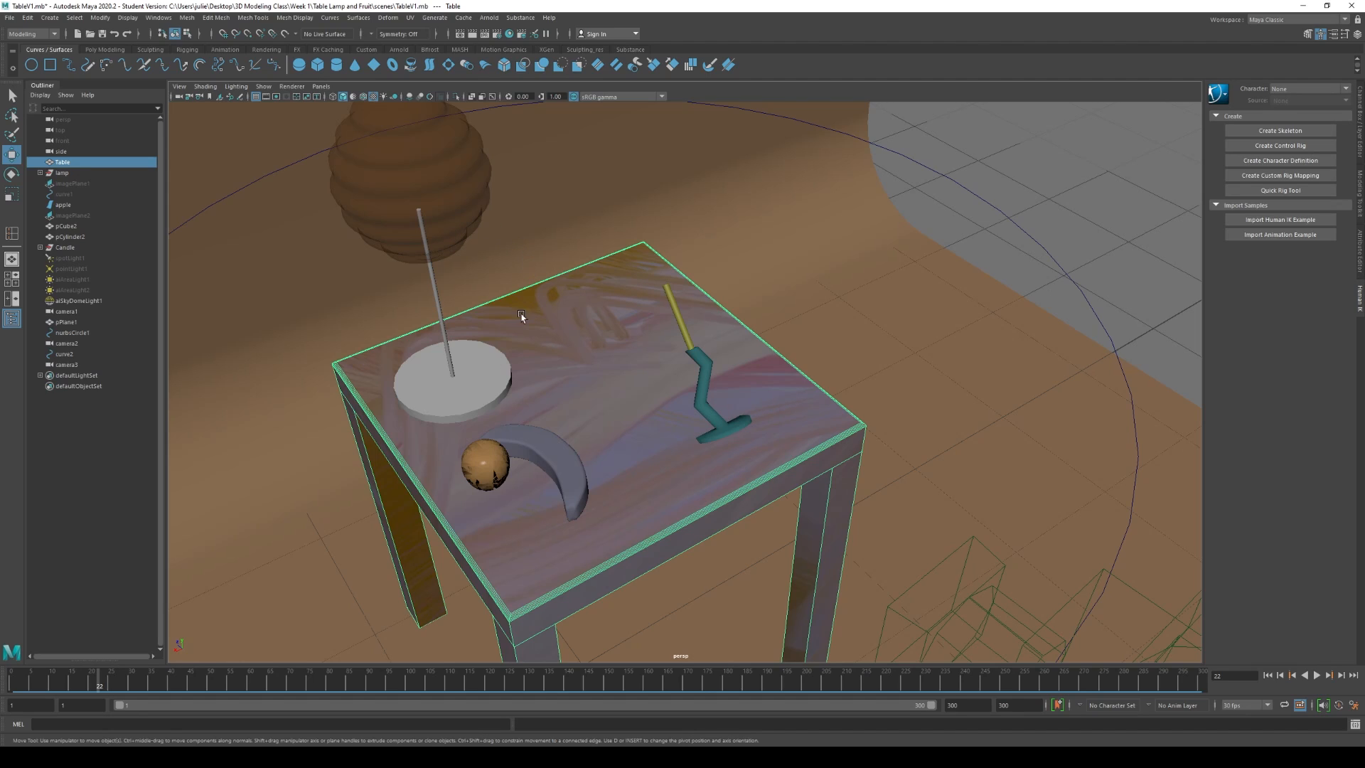
{"action": "left_click", "coordinate": [249, 18]}
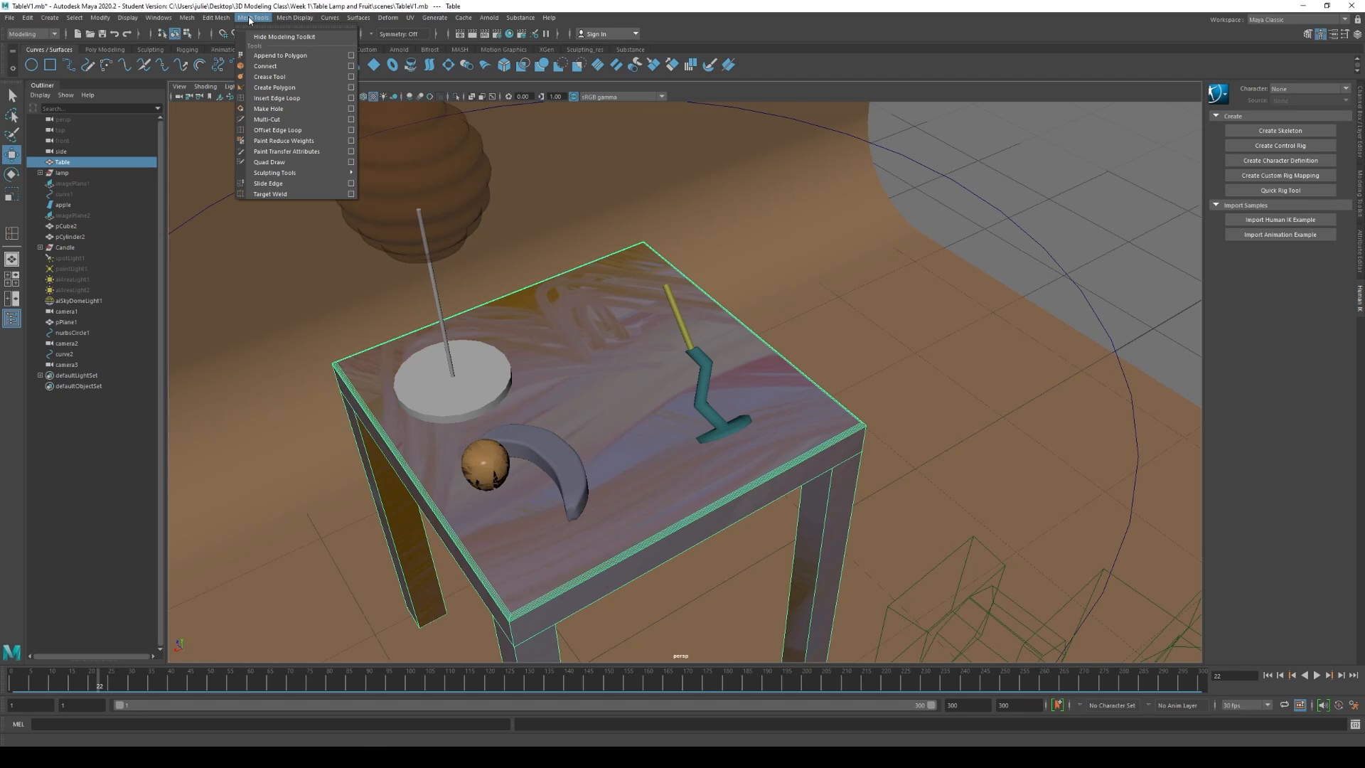
{"action": "left_click", "coordinate": [274, 99]}
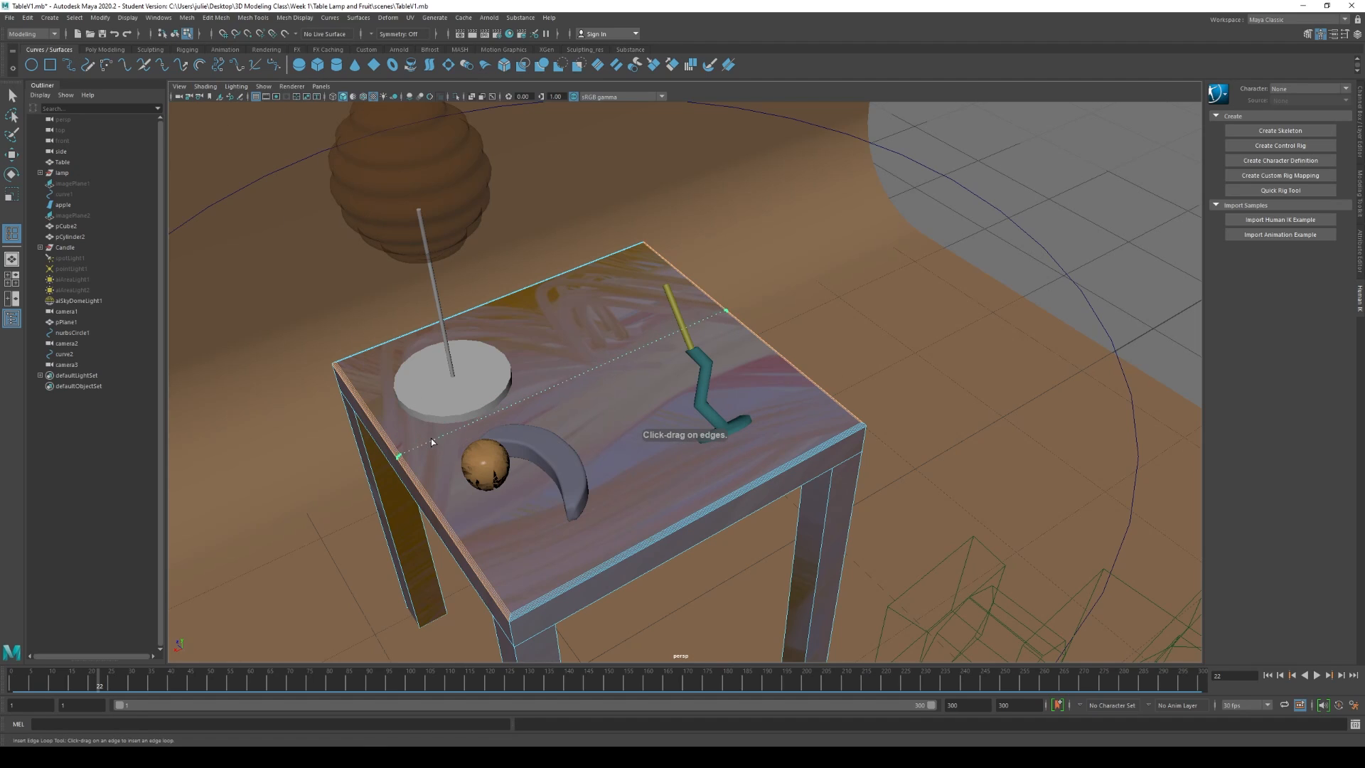
{"action": "left_click_drag", "start_coordinate": [384, 430], "coordinate": [795, 444]}
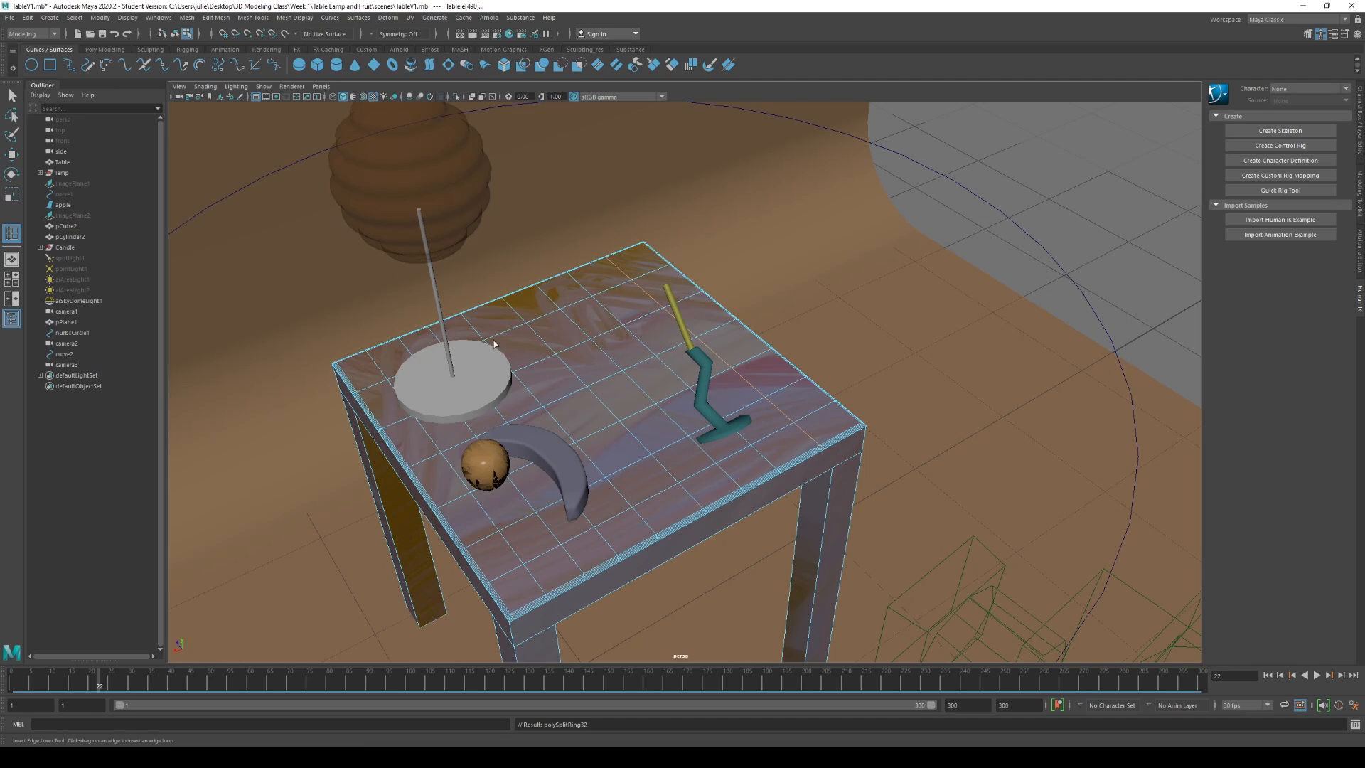
Step: Leave the Insert Edge Loop tool for the Select tool and return the table to Object Mode
{"action": "left_click", "coordinate": [11, 95]}
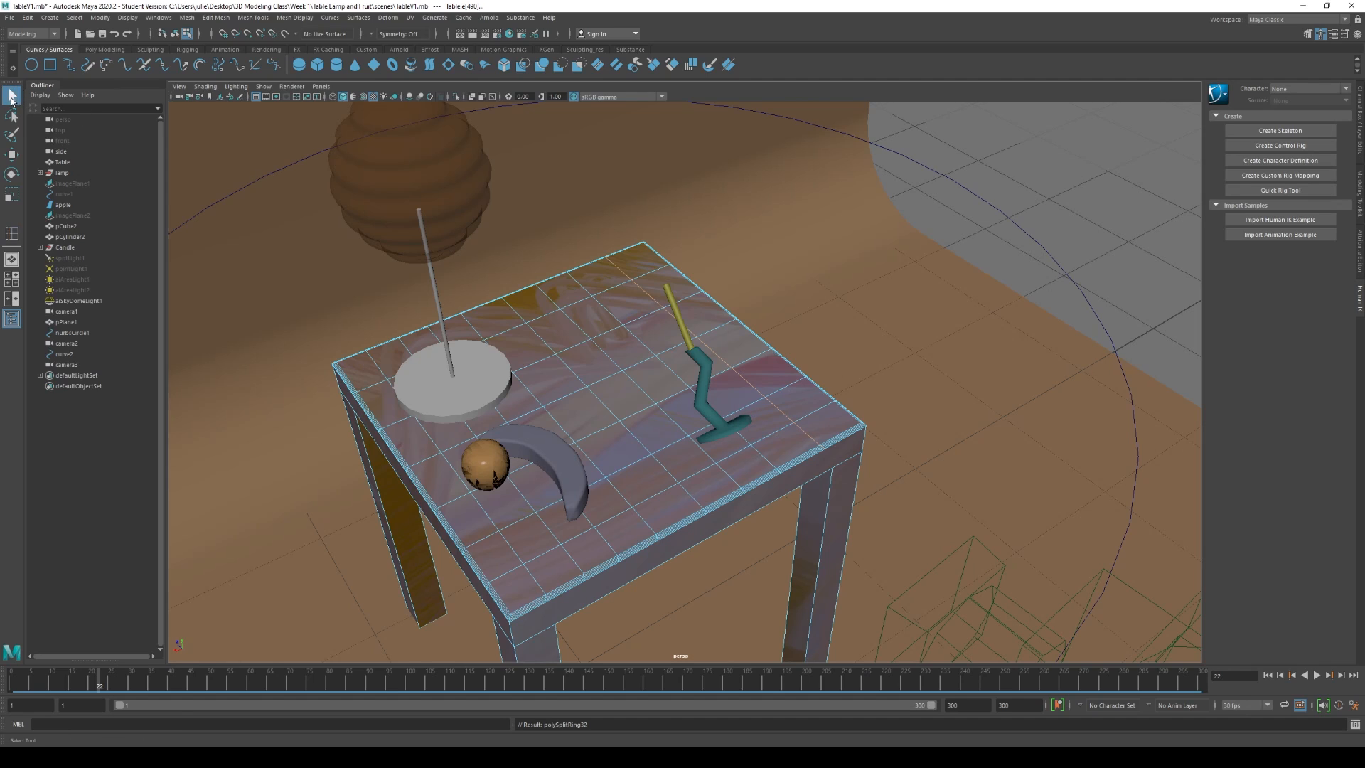
{"action": "double_click", "coordinate": [11, 96]}
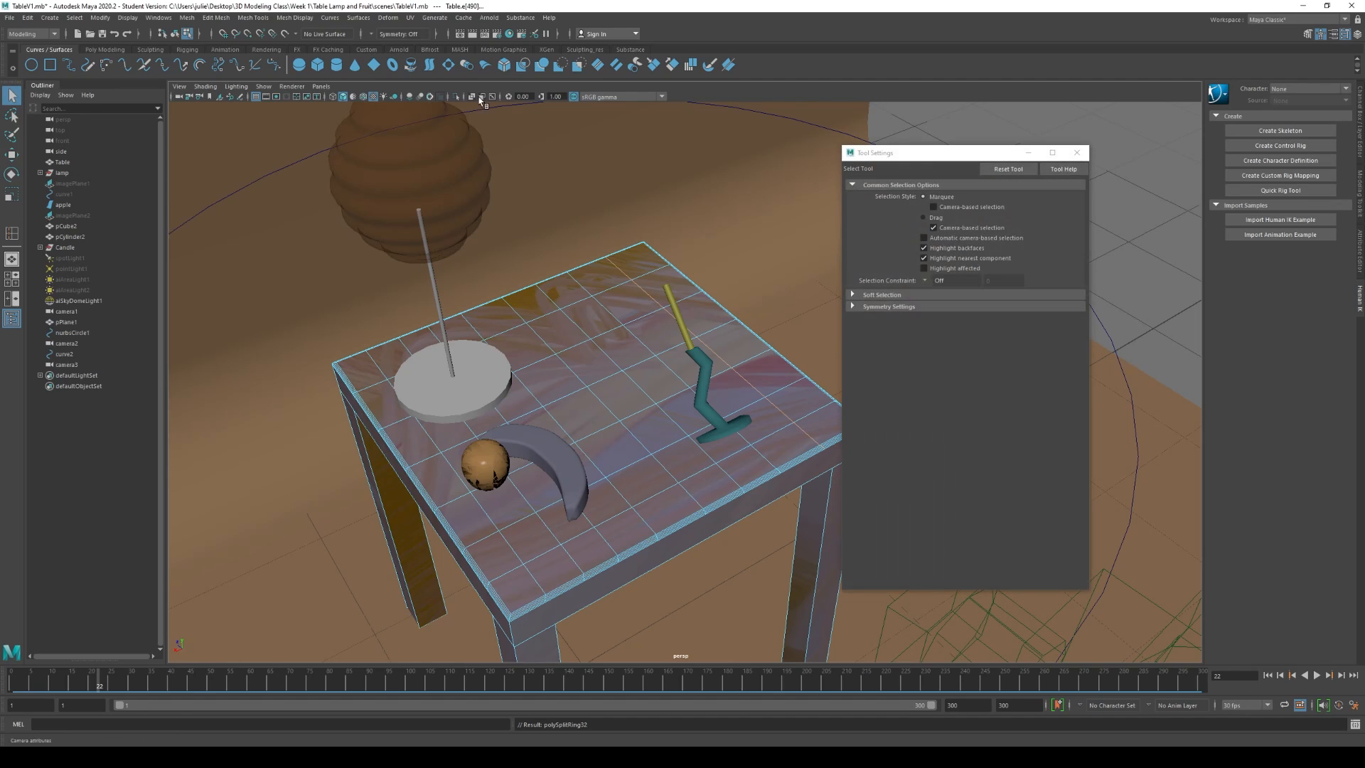
{"action": "left_click", "coordinate": [1077, 152]}
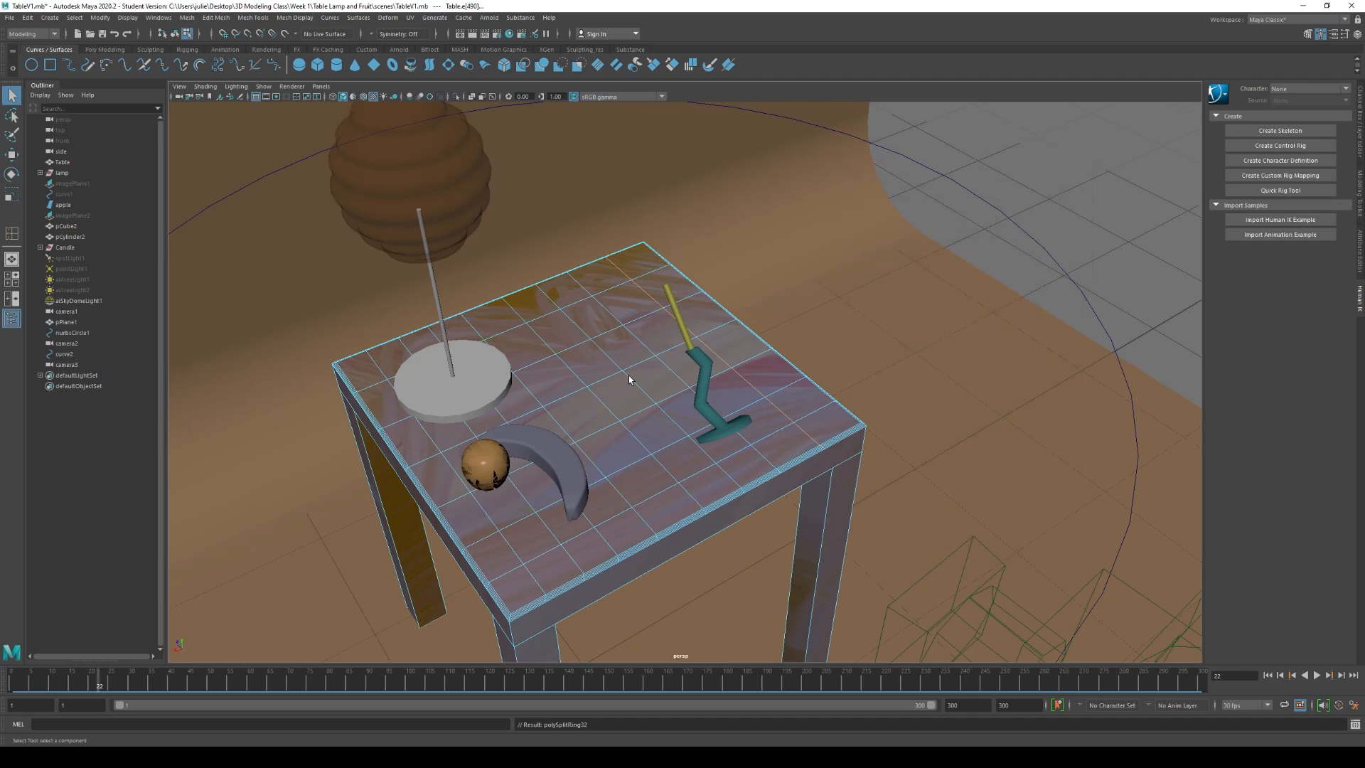
{"action": "right_click", "coordinate": [622, 358]}
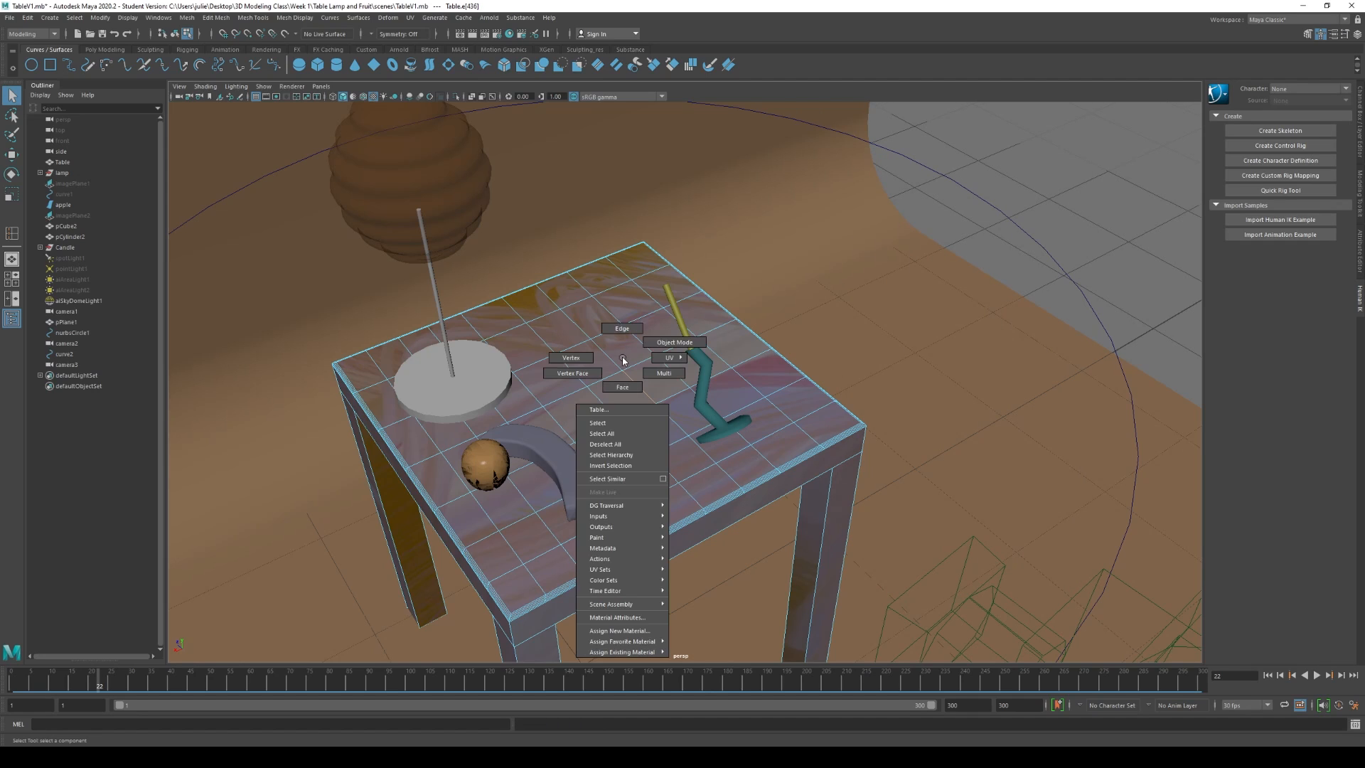
{"action": "left_click", "coordinate": [658, 342]}
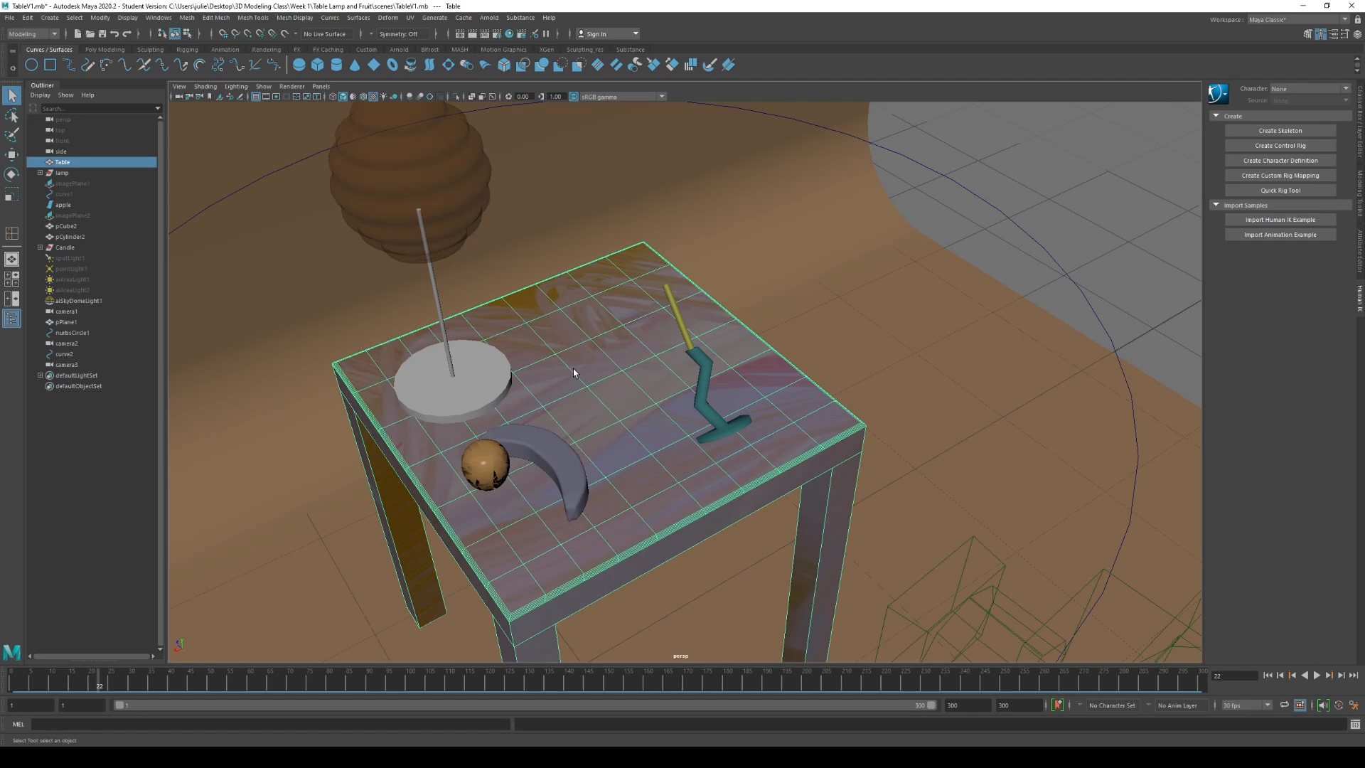
Step: Switch the table to vertex mode and select a grid vertex near the middle of the tabletop
{"action": "scroll", "coordinate": [544, 306], "scroll_direction": "down", "scroll_amount": 5}
{"action": "scroll", "coordinate": [704, 445], "scroll_direction": "up", "scroll_amount": 6}
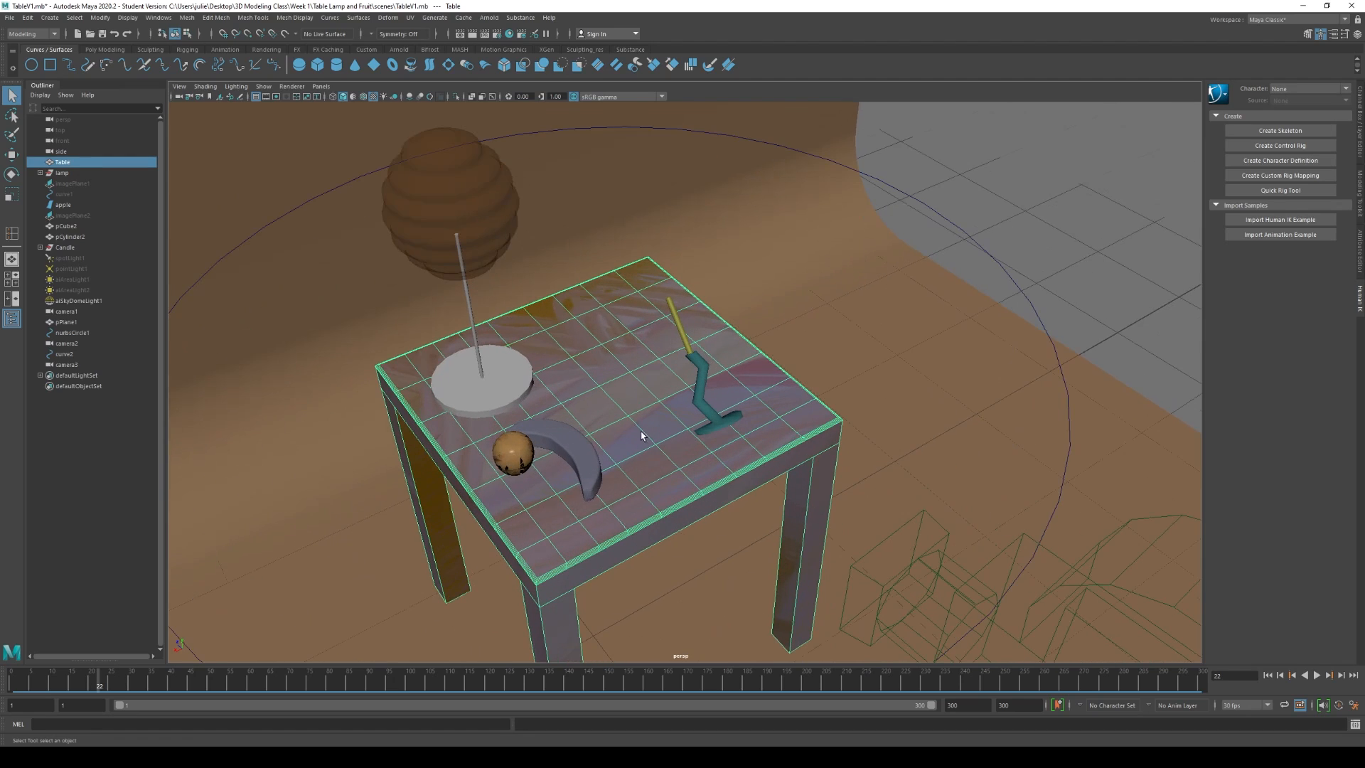
{"action": "left_click_drag", "start_coordinate": [710, 502], "coordinate": [608, 471], "text": "alt"}
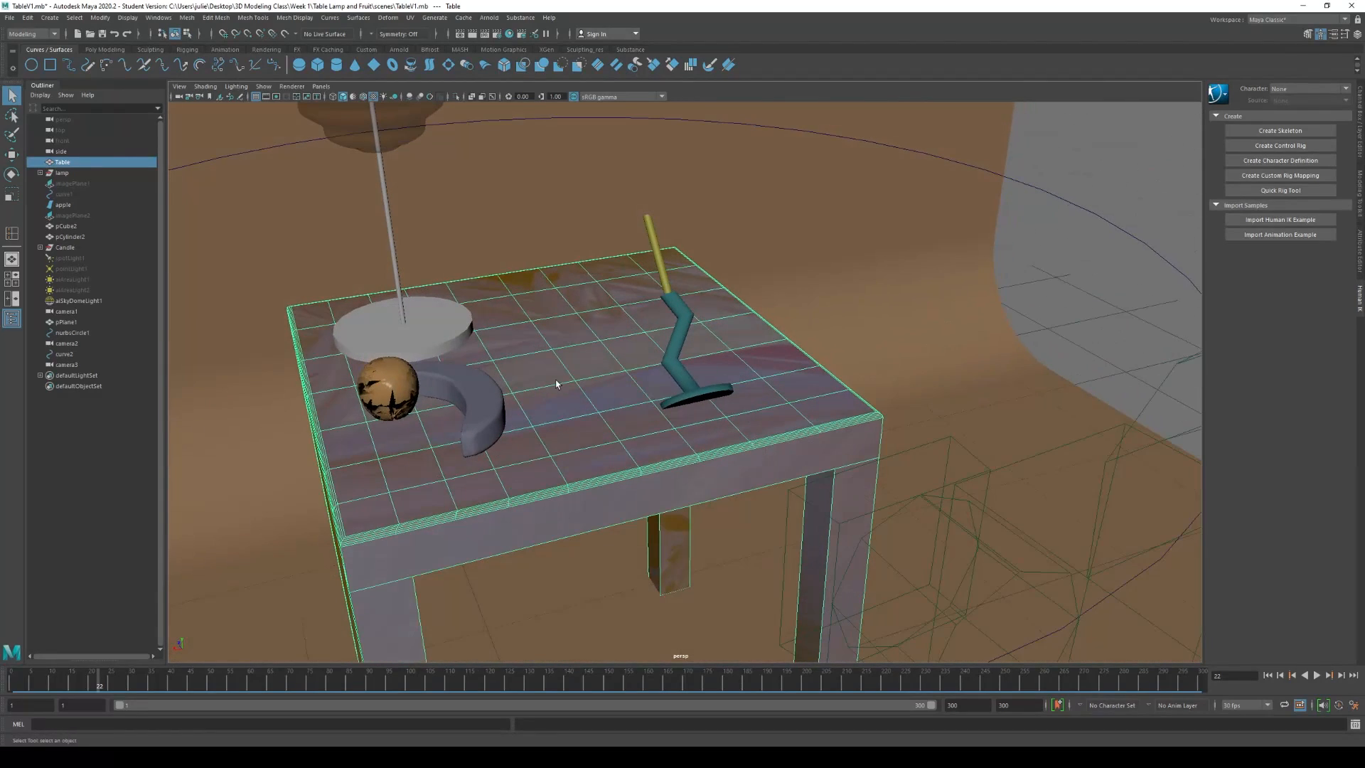
{"action": "right_click", "coordinate": [557, 382]}
{"action": "left_click", "coordinate": [505, 380]}
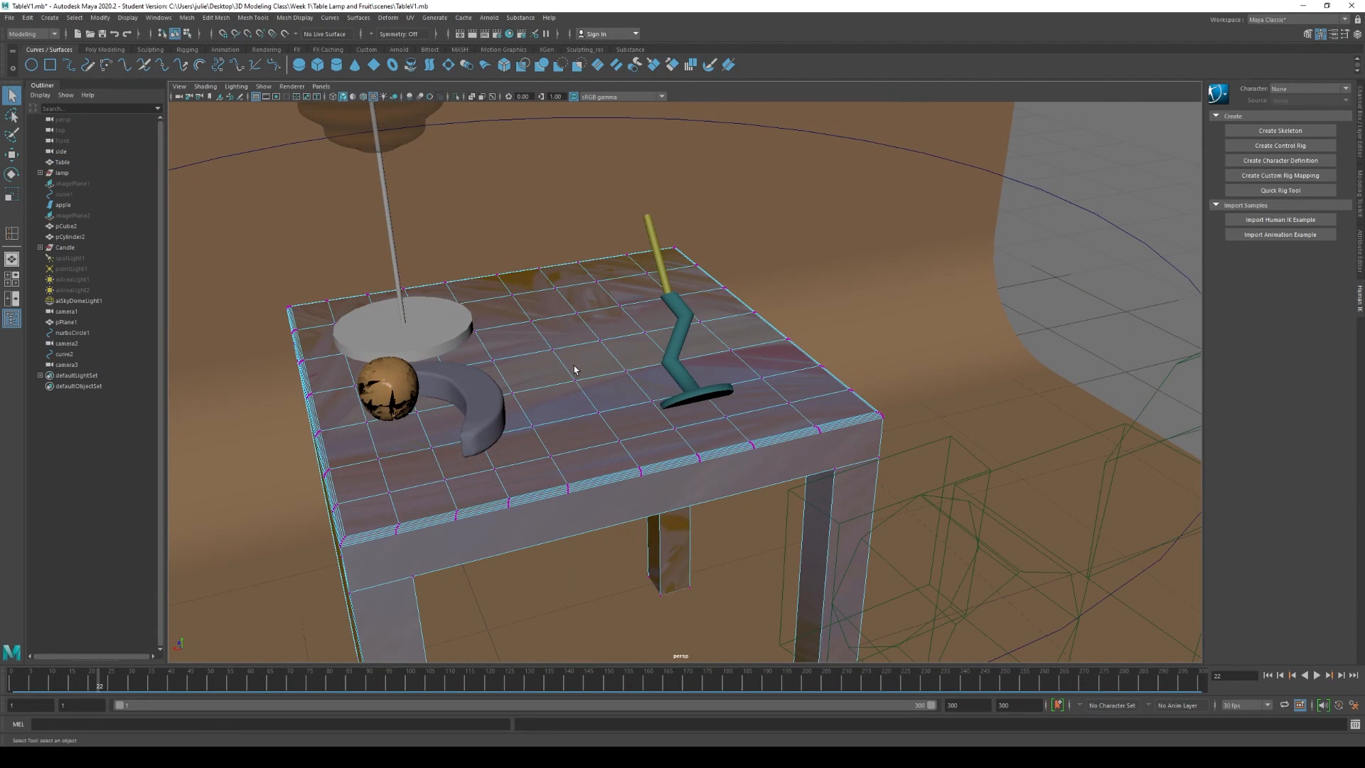
{"action": "left_click", "coordinate": [575, 381]}
{"action": "left_click", "coordinate": [551, 351]}
Step: Try raising the selected tabletop vertex with the Move tool and undo the move
{"action": "key", "text": "w"}
{"action": "left_click_drag", "start_coordinate": [544, 307], "coordinate": [543, 278]}
{"action": "key", "text": "ctrl+z"}
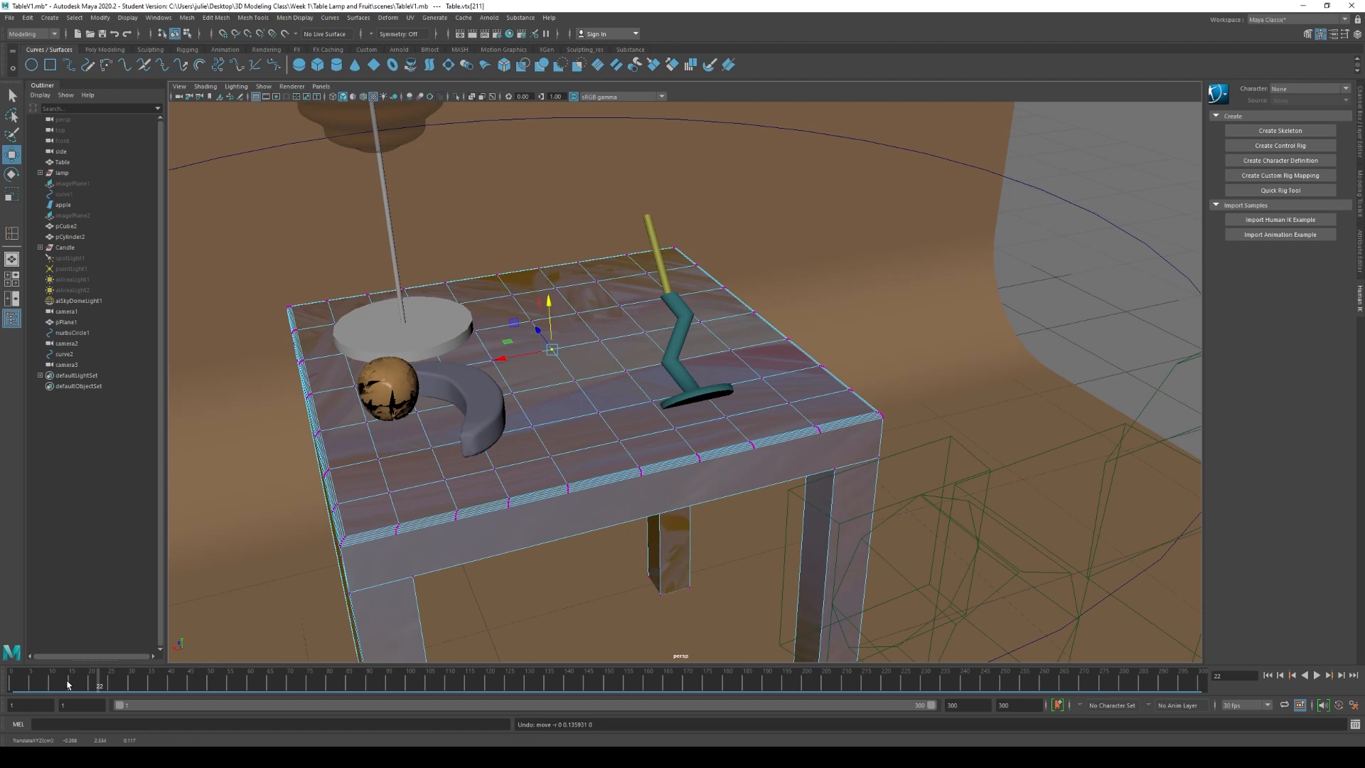
Step: Play the existing animation from frame 1 and return the timeline to frame 1
{"action": "left_click_drag", "start_coordinate": [68, 684], "coordinate": [14, 684]}
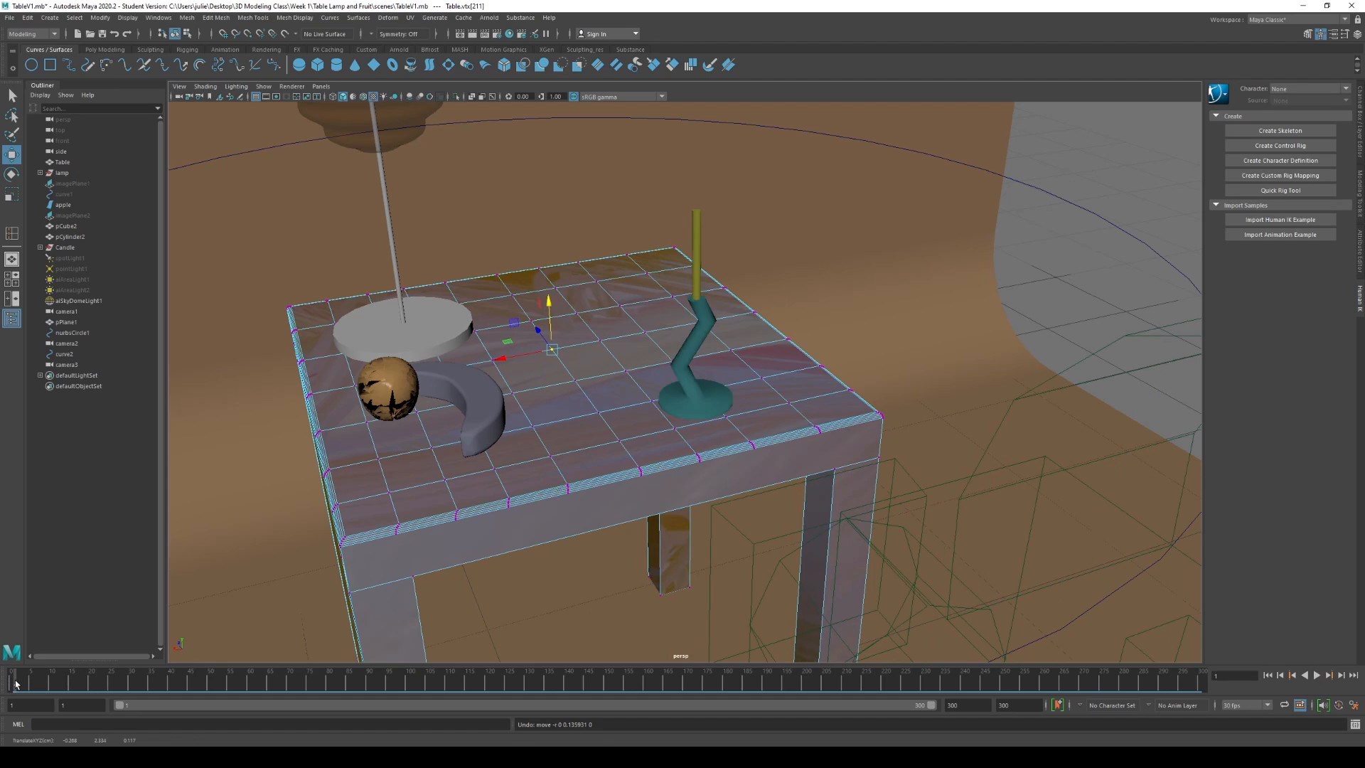
{"action": "key", "text": "alt+v"}
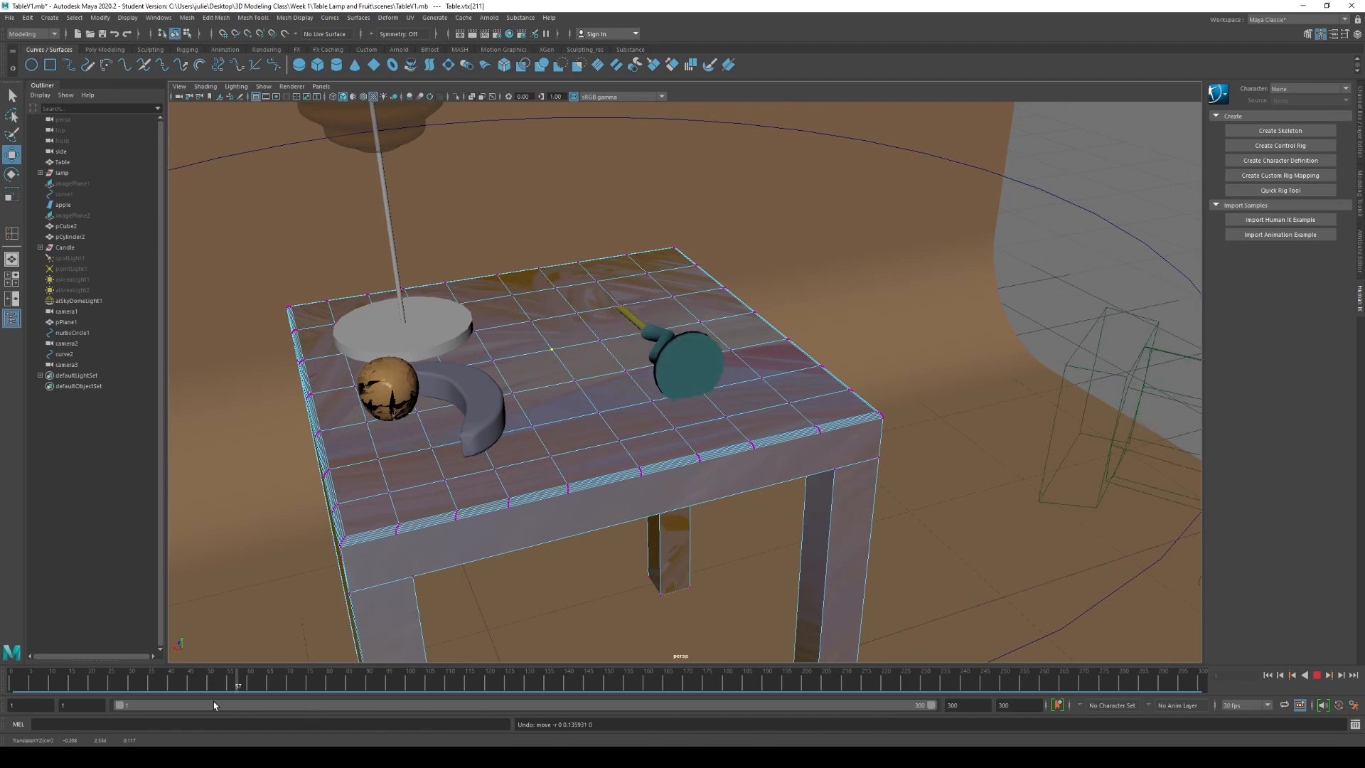
{"action": "left_click_drag", "start_coordinate": [171, 686], "coordinate": [7, 675]}
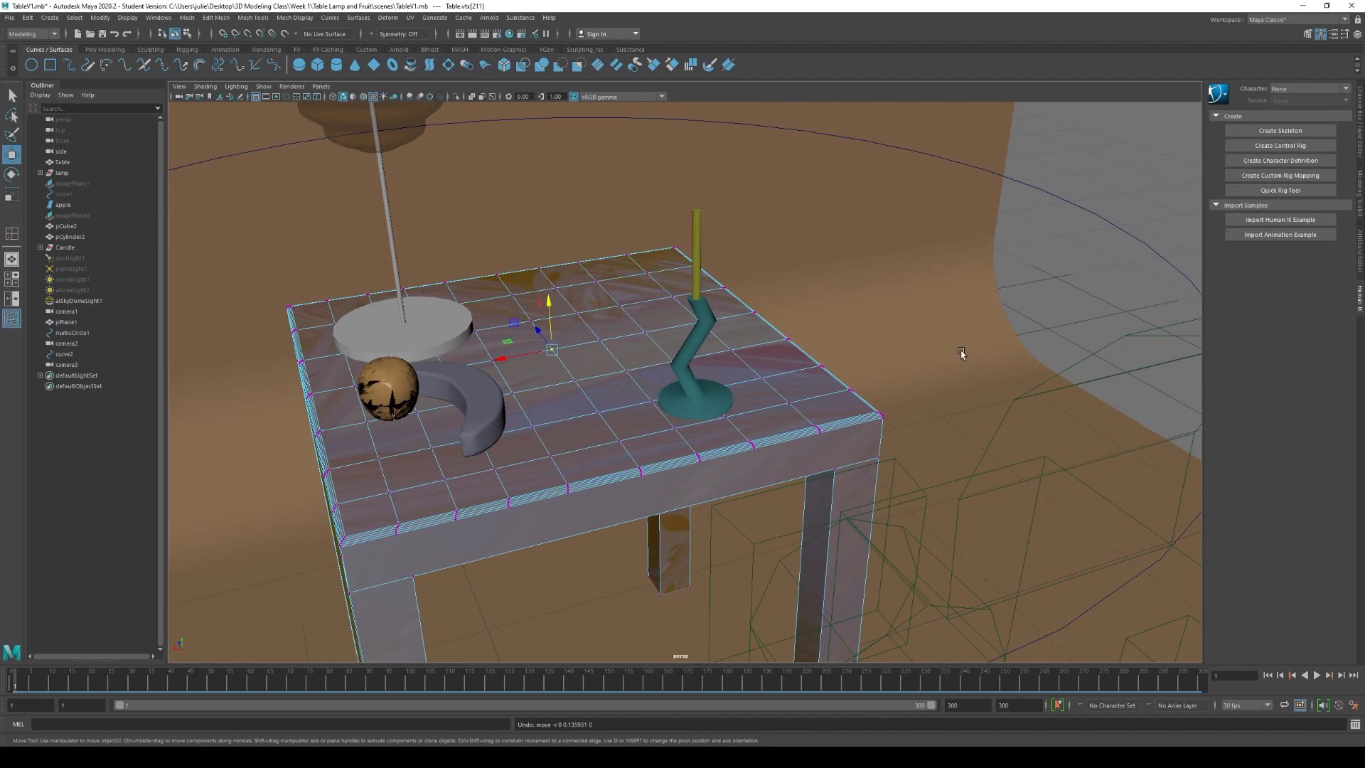
Step: Turn on Soft Select, try raising the selected tabletop vertex, and undo the move
{"action": "key", "text": "b"}
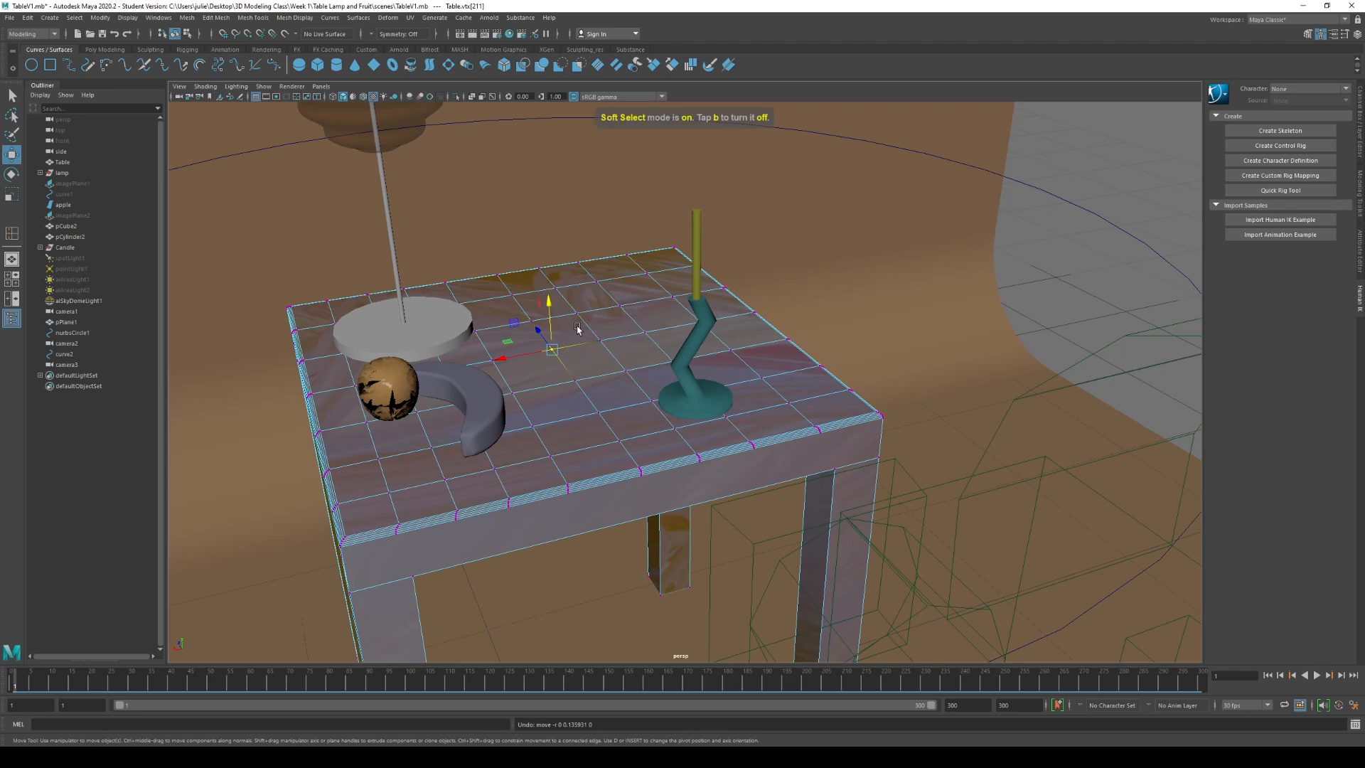
{"action": "left_click_drag", "start_coordinate": [607, 404], "coordinate": [553, 365], "text": "alt"}
{"action": "scroll", "coordinate": [553, 366], "scroll_direction": "up", "scroll_amount": 1}
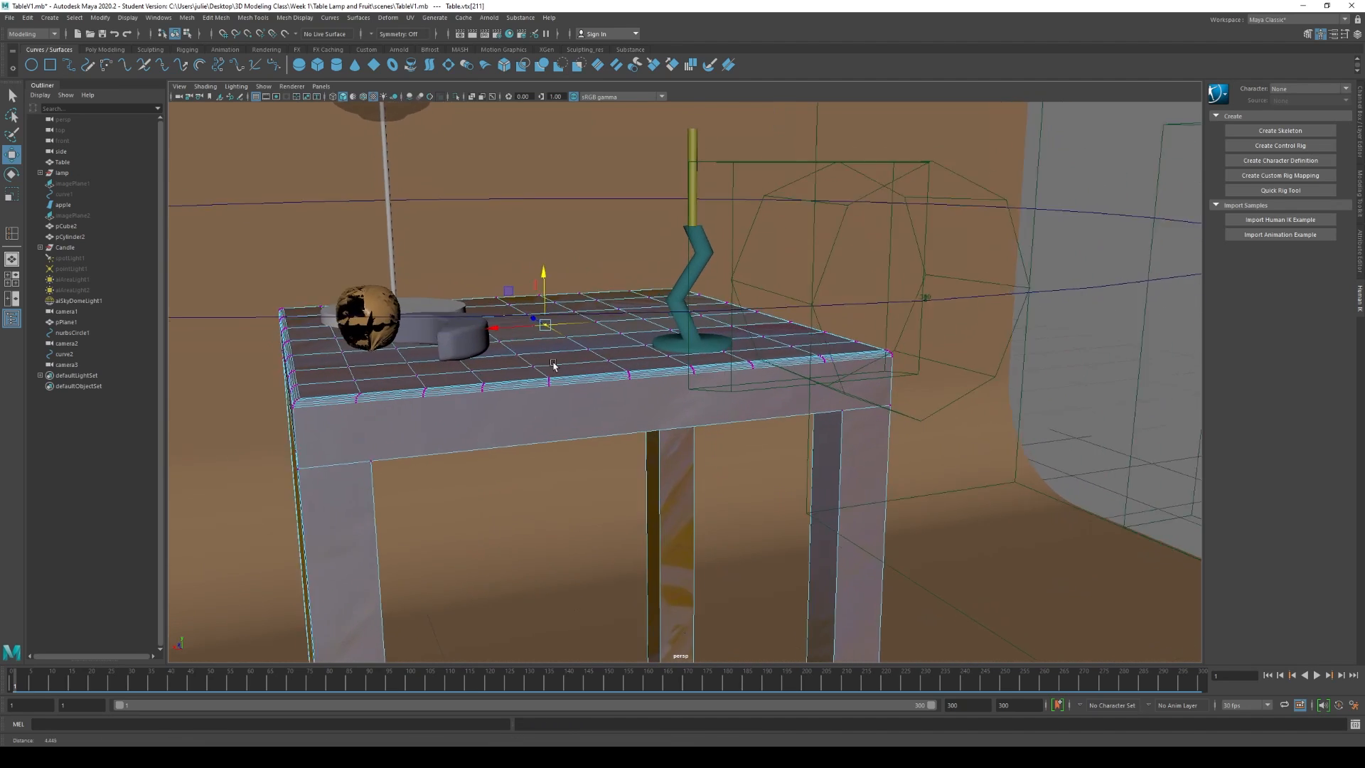
{"action": "right_click_drag", "start_coordinate": [554, 365], "coordinate": [571, 407], "text": "alt"}
{"action": "left_click_drag", "start_coordinate": [571, 407], "coordinate": [616, 453], "text": "alt"}
{"action": "left_click_drag", "start_coordinate": [528, 294], "coordinate": [528, 279]}
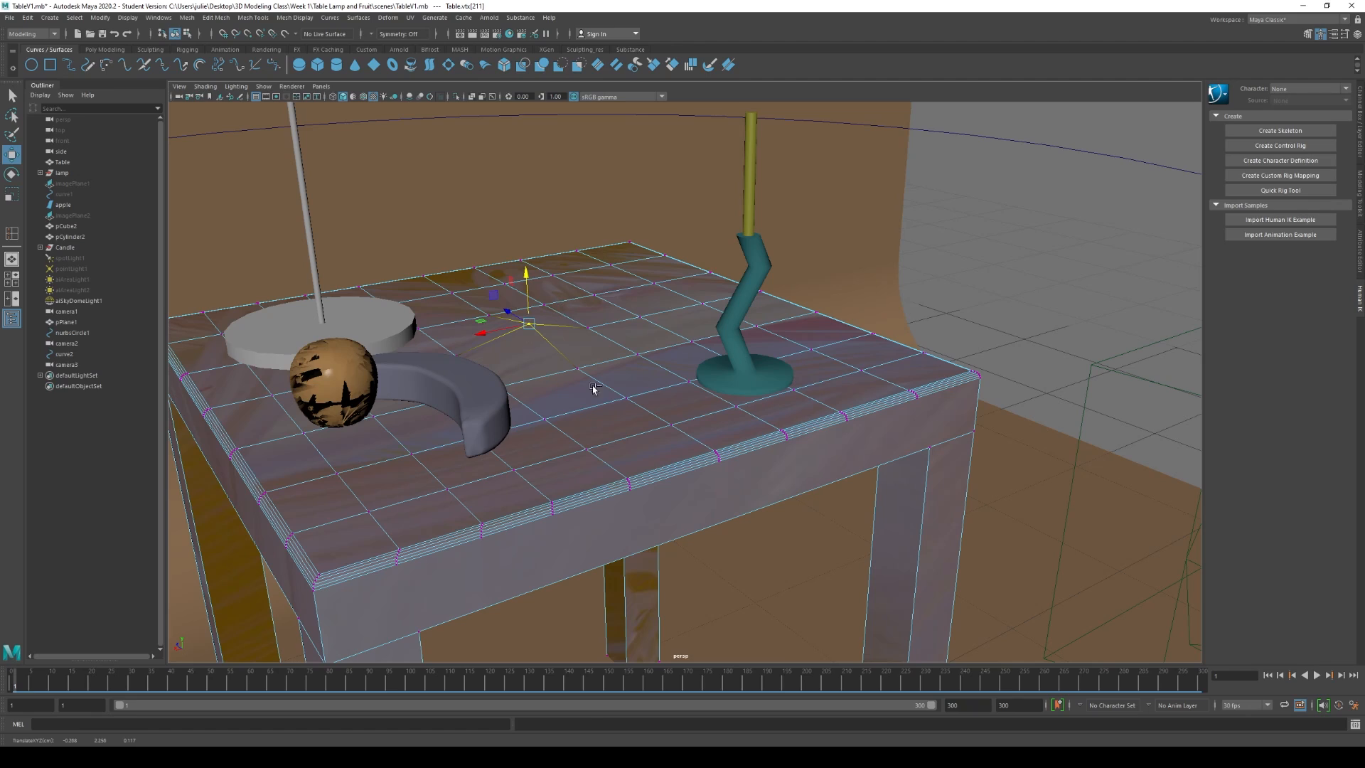
{"action": "key", "text": "ctrl+z"}
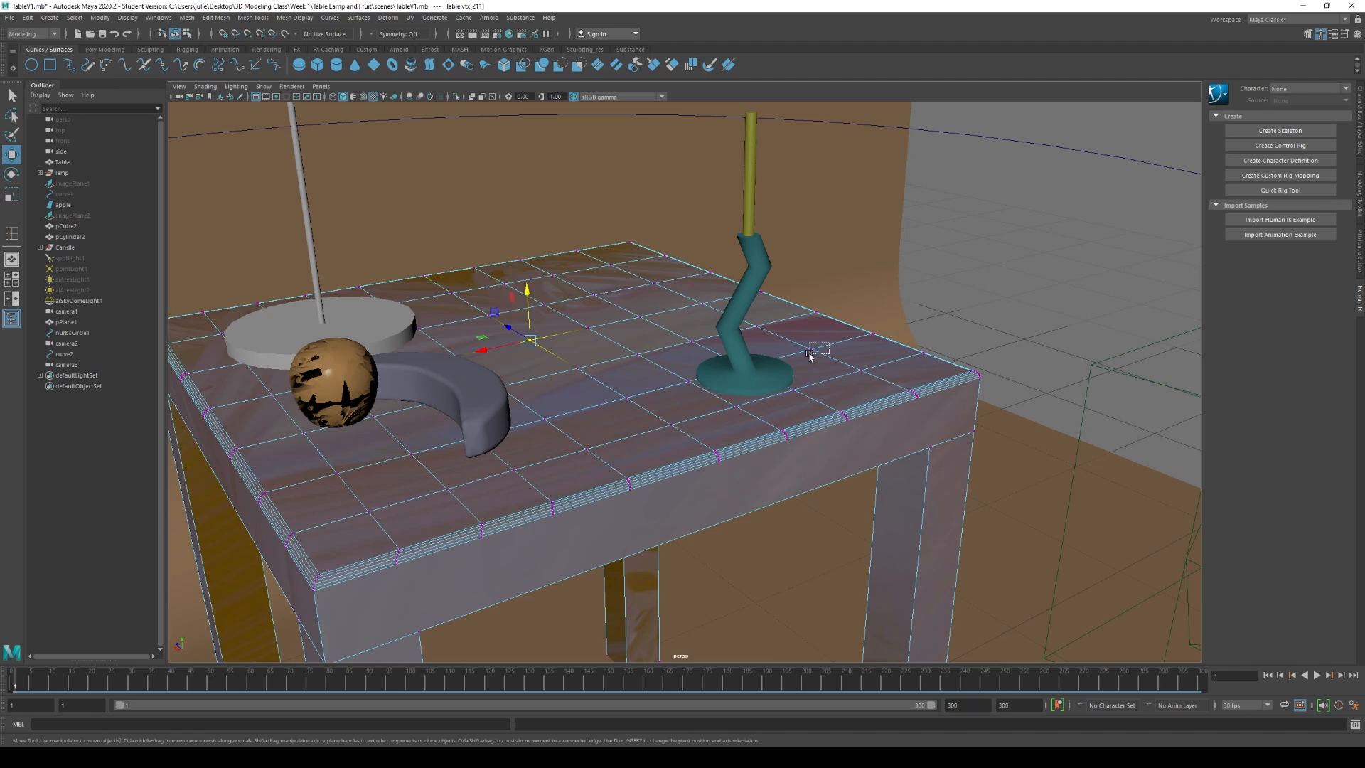
Step: Add scattered grid vertices beside the candle, in front of the apple and near the lamp base to the selection
{"action": "left_click_drag", "start_coordinate": [801, 363], "coordinate": [801, 364], "text": "shift"}
{"action": "left_click_drag", "start_coordinate": [418, 442], "coordinate": [402, 471], "text": "shift"}
{"action": "left_click_drag", "start_coordinate": [201, 327], "coordinate": [223, 342], "text": "shift"}
Step: Hide the lamp_ display layer and add more scattered tabletop vertices to the selection
{"action": "left_click", "coordinate": [1362, 169]}
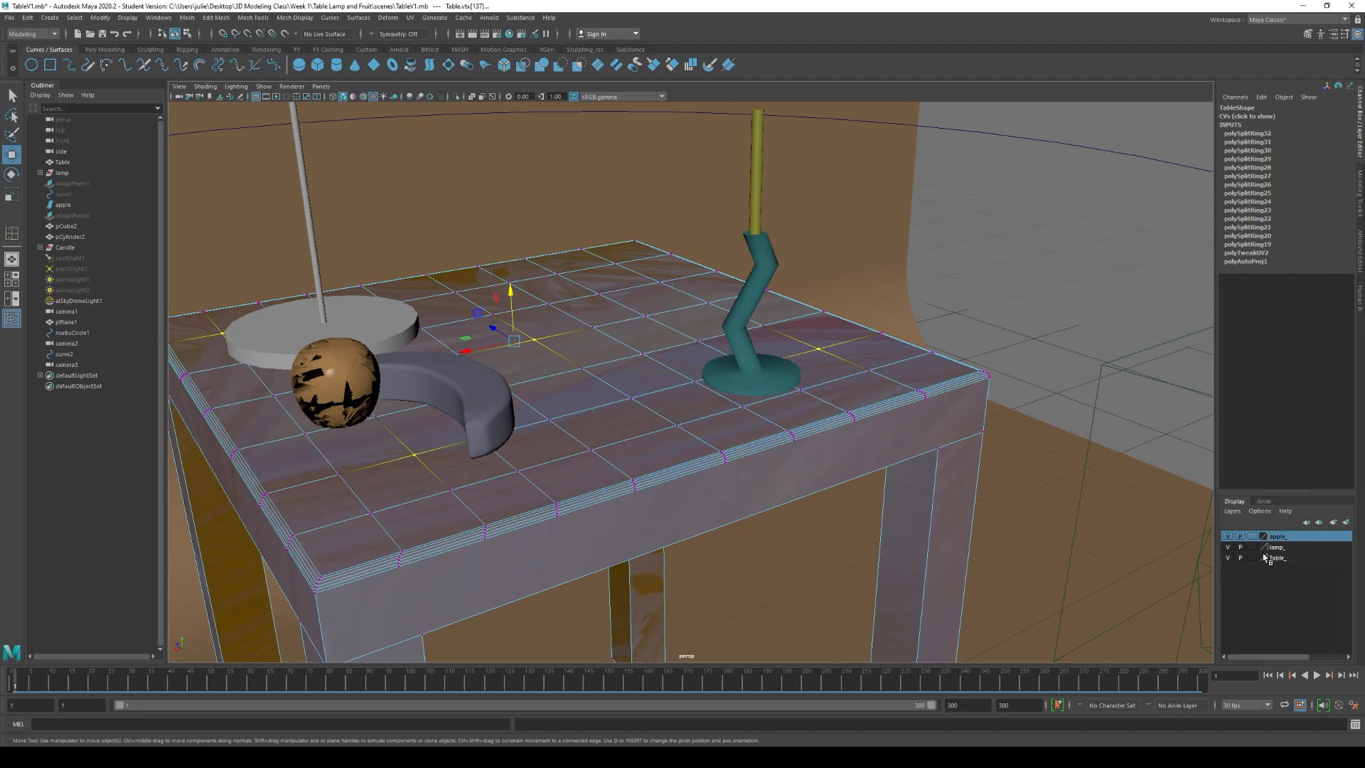
{"action": "left_click", "coordinate": [1228, 548]}
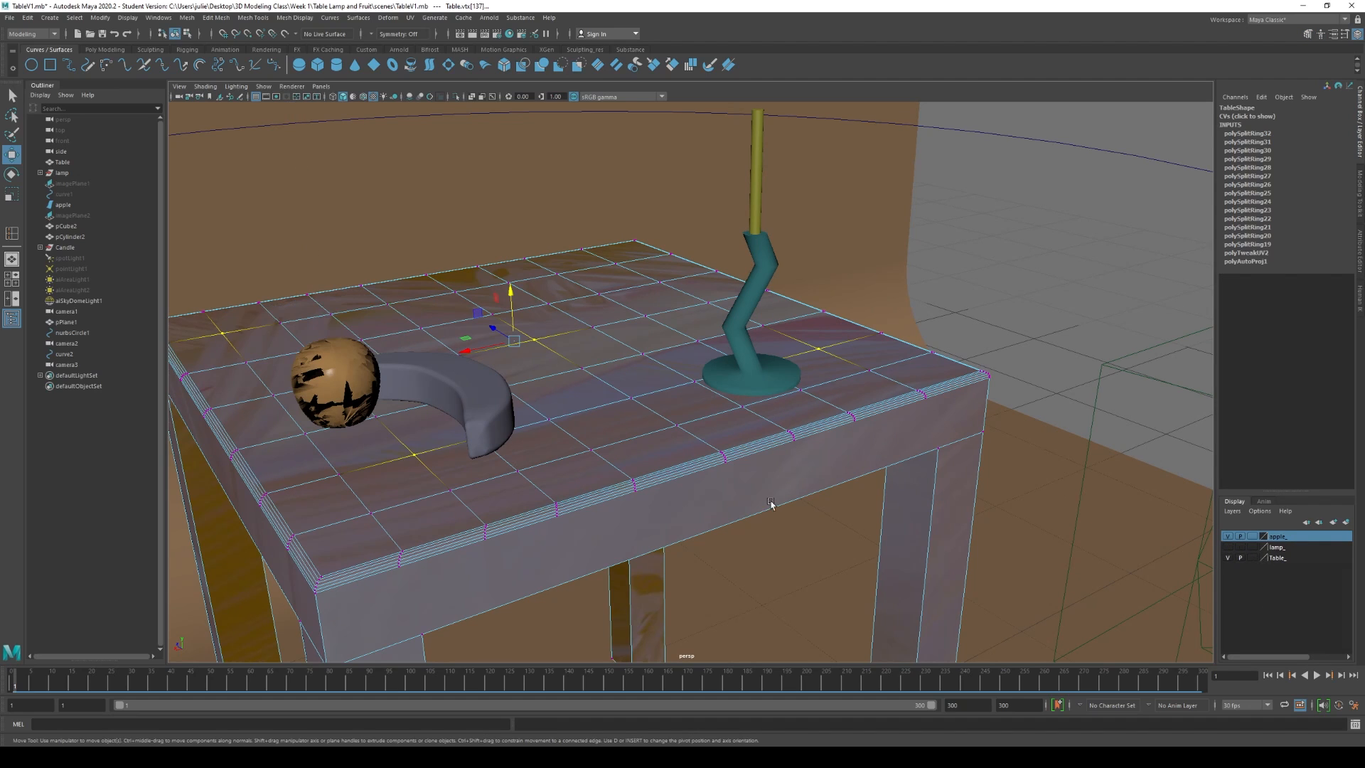
{"action": "left_click_drag", "start_coordinate": [430, 337], "coordinate": [428, 366], "text": "alt"}
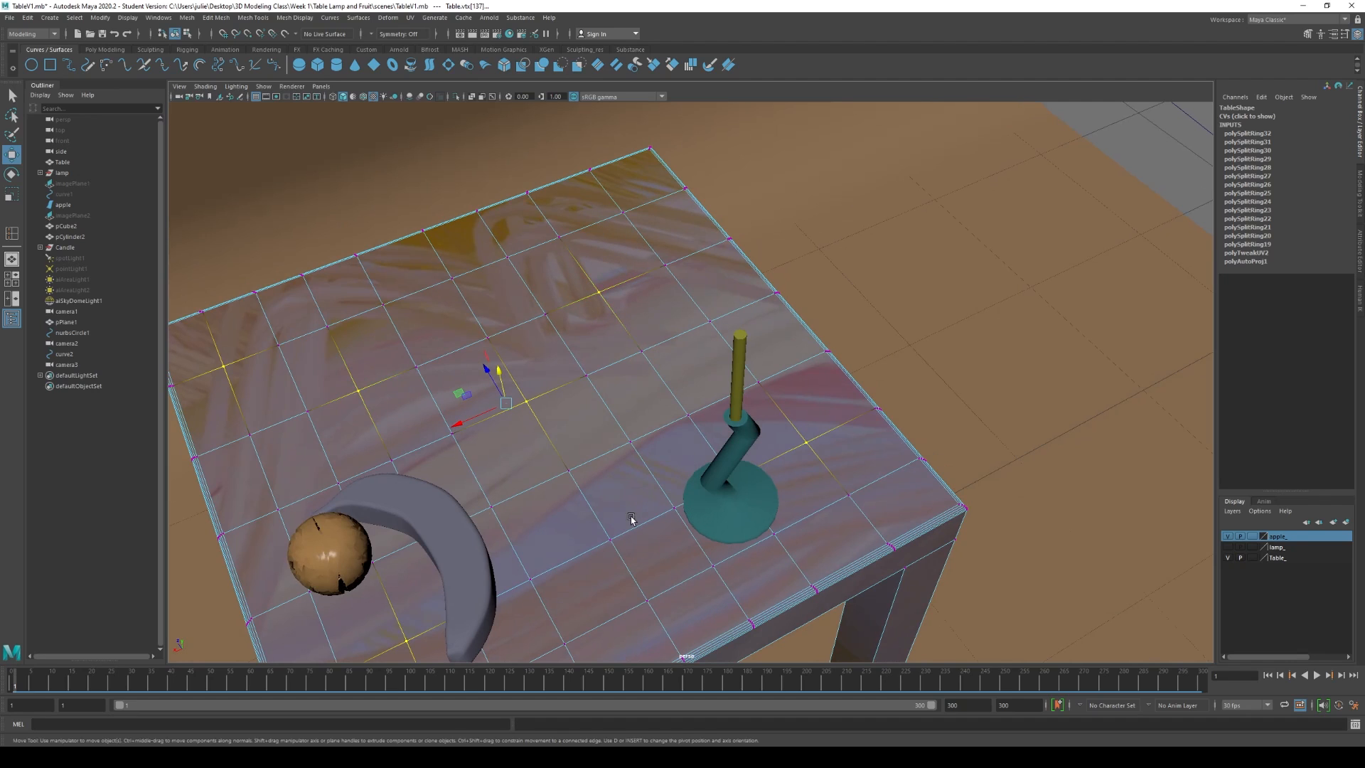
{"action": "left_click", "coordinate": [629, 621], "text": "shift"}
{"action": "left_click_drag", "start_coordinate": [626, 619], "coordinate": [602, 393], "text": "alt"}
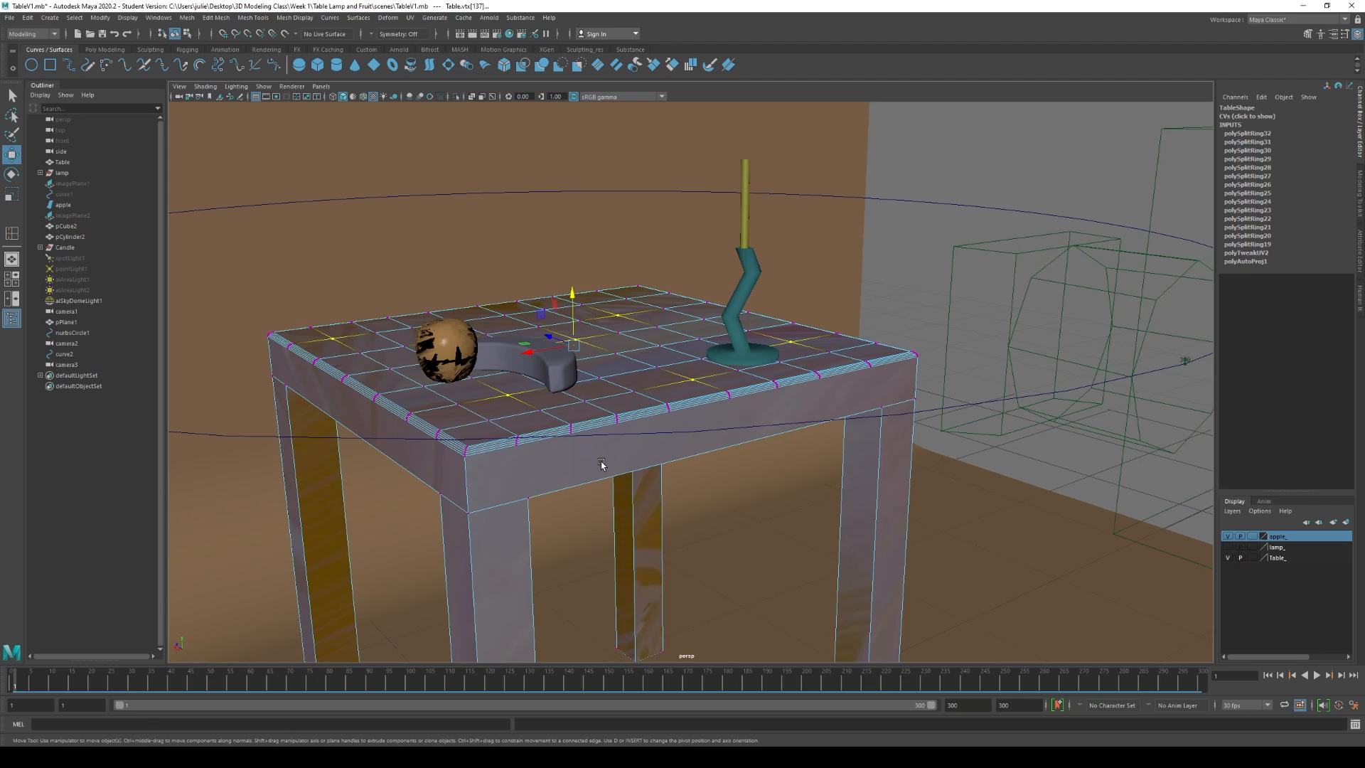
Step: Key the selected tabletop vertices at frame 1, and raise them slightly with a second key at frame 15
{"action": "key", "text": "s"}
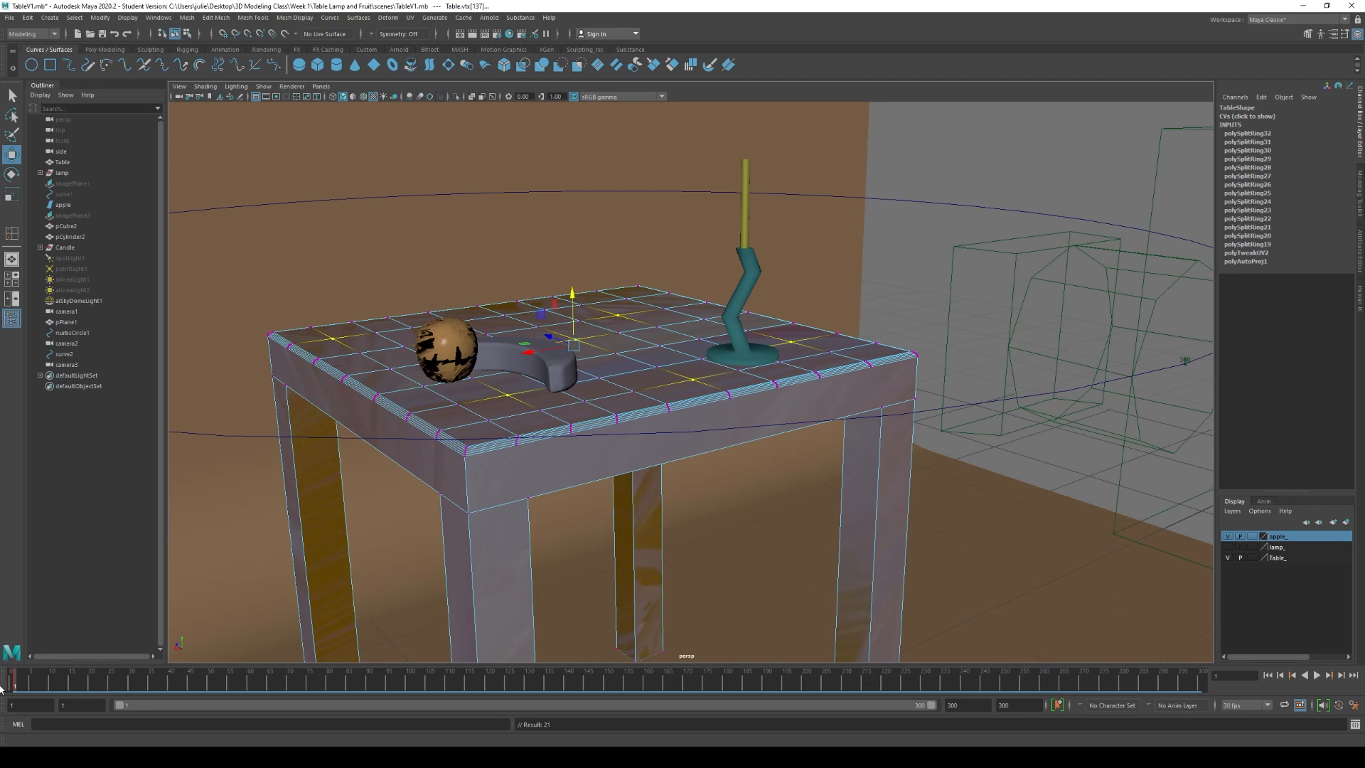
{"action": "key", "text": "alt+v"}
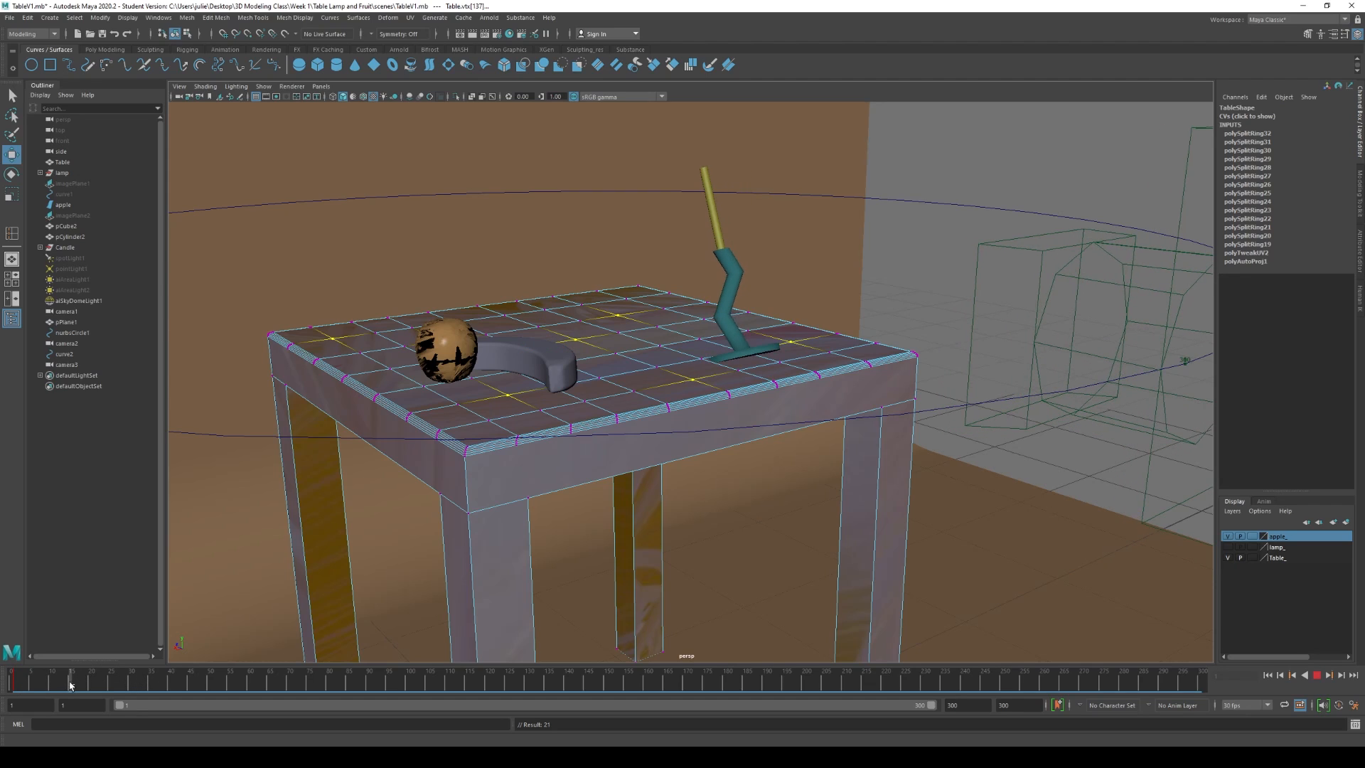
{"action": "left_click", "coordinate": [69, 685]}
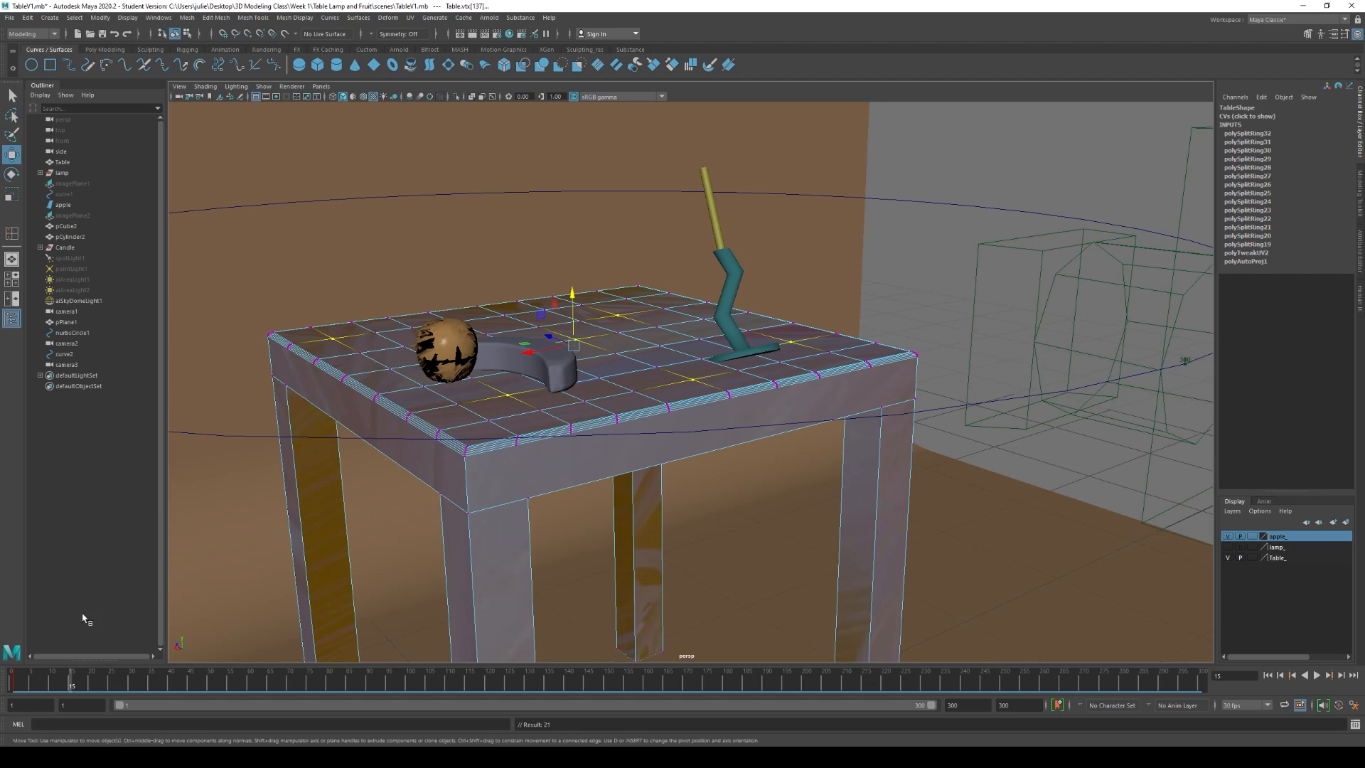
{"action": "left_click_drag", "start_coordinate": [573, 292], "coordinate": [572, 294]}
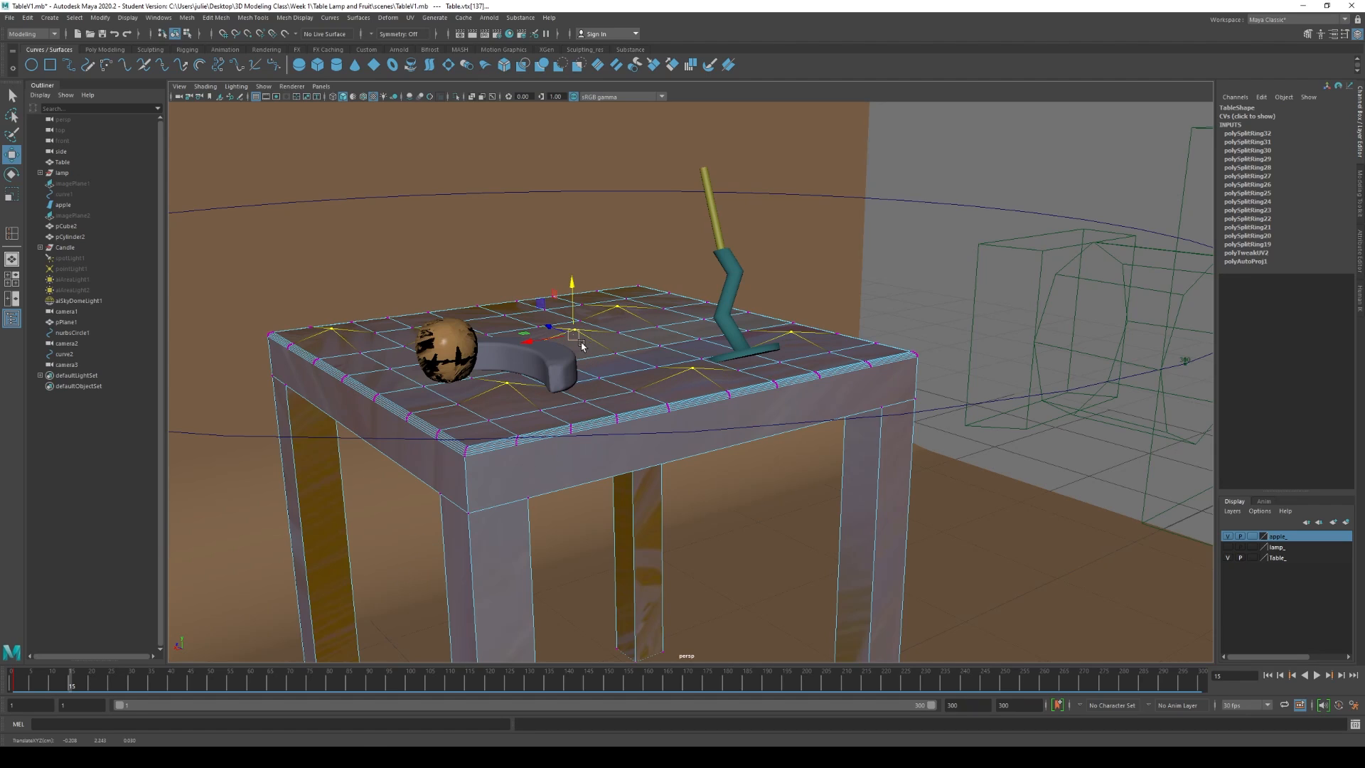
{"action": "right_click_drag", "start_coordinate": [595, 362], "coordinate": [582, 342]}
{"action": "key", "text": "b"}
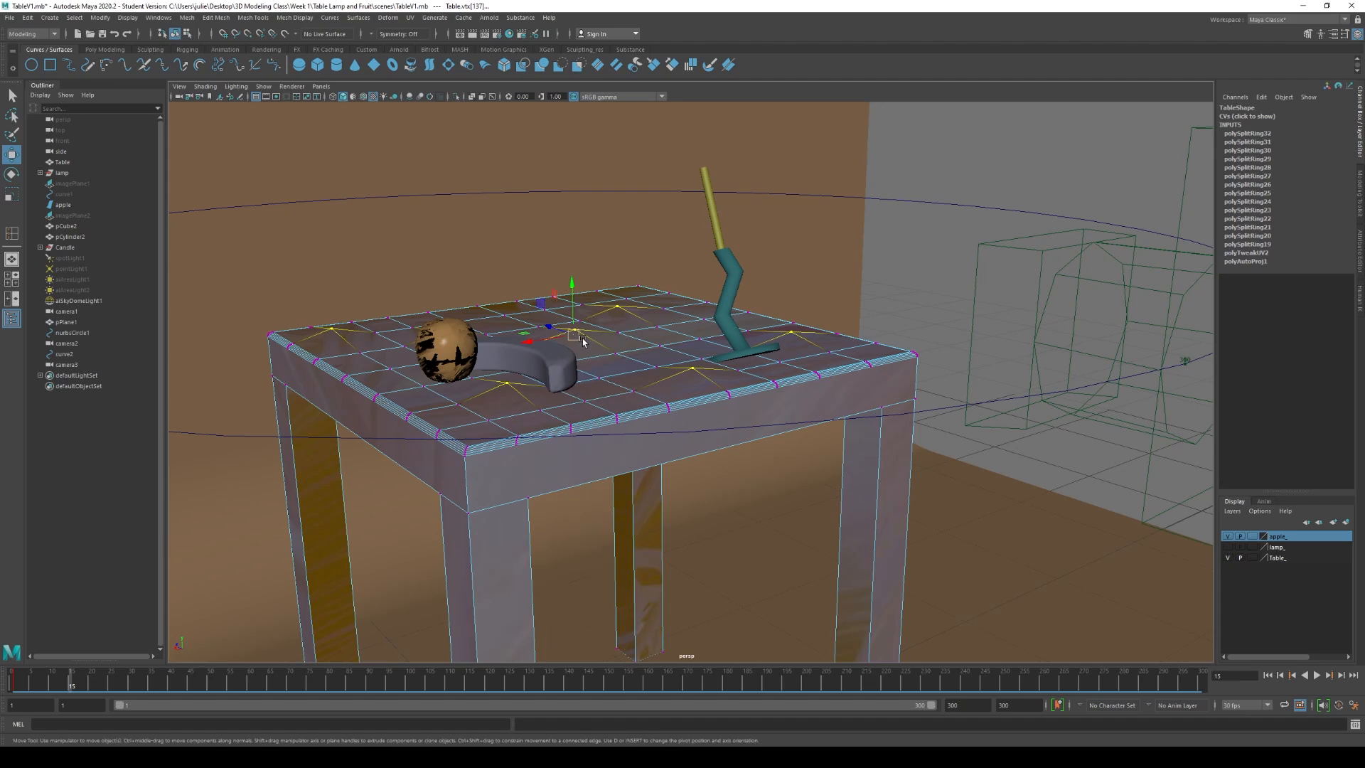
{"action": "left_click_drag", "start_coordinate": [583, 347], "coordinate": [600, 347]}
{"action": "left_click_drag", "start_coordinate": [572, 288], "coordinate": [572, 283]}
{"action": "key", "text": "s"}
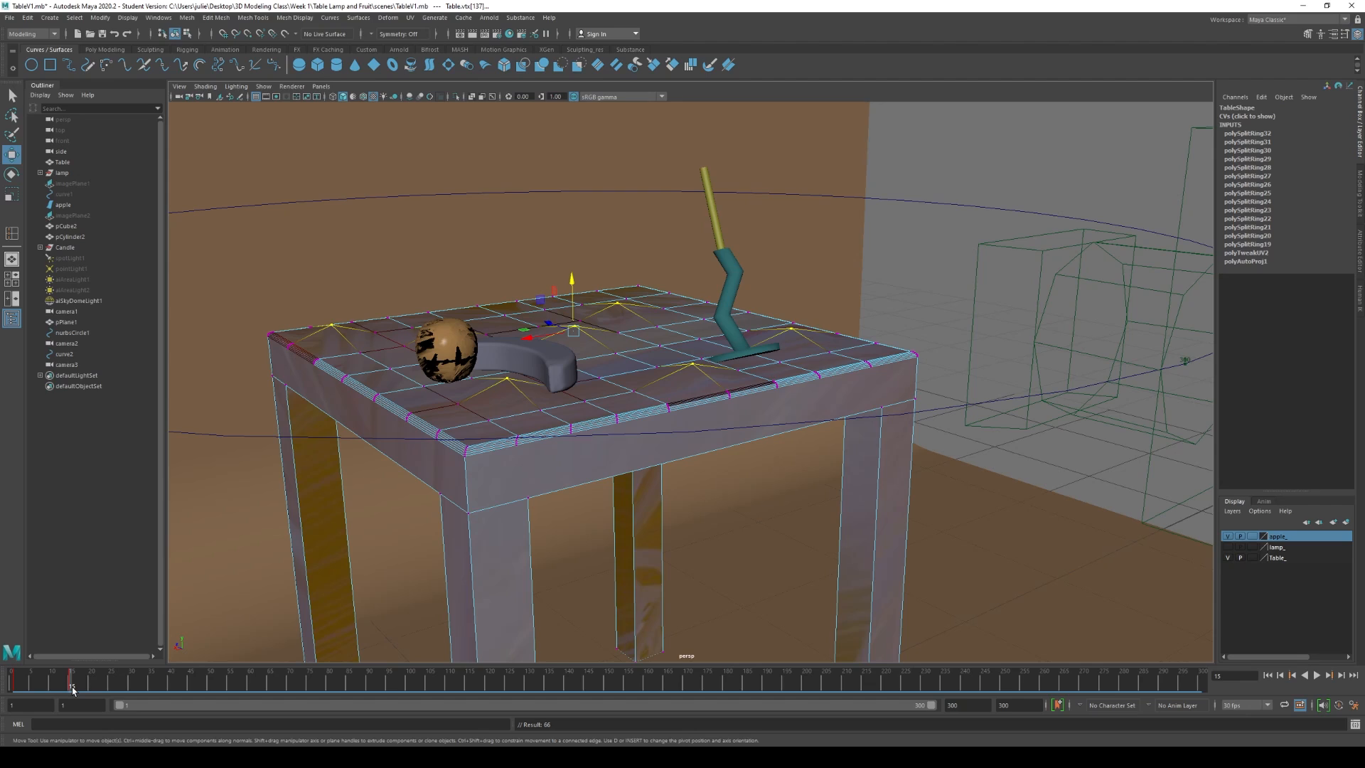
Step: At frame 30, lower the selected vertices below the tabletop surface and set a key
{"action": "key", "text": "alt+v"}
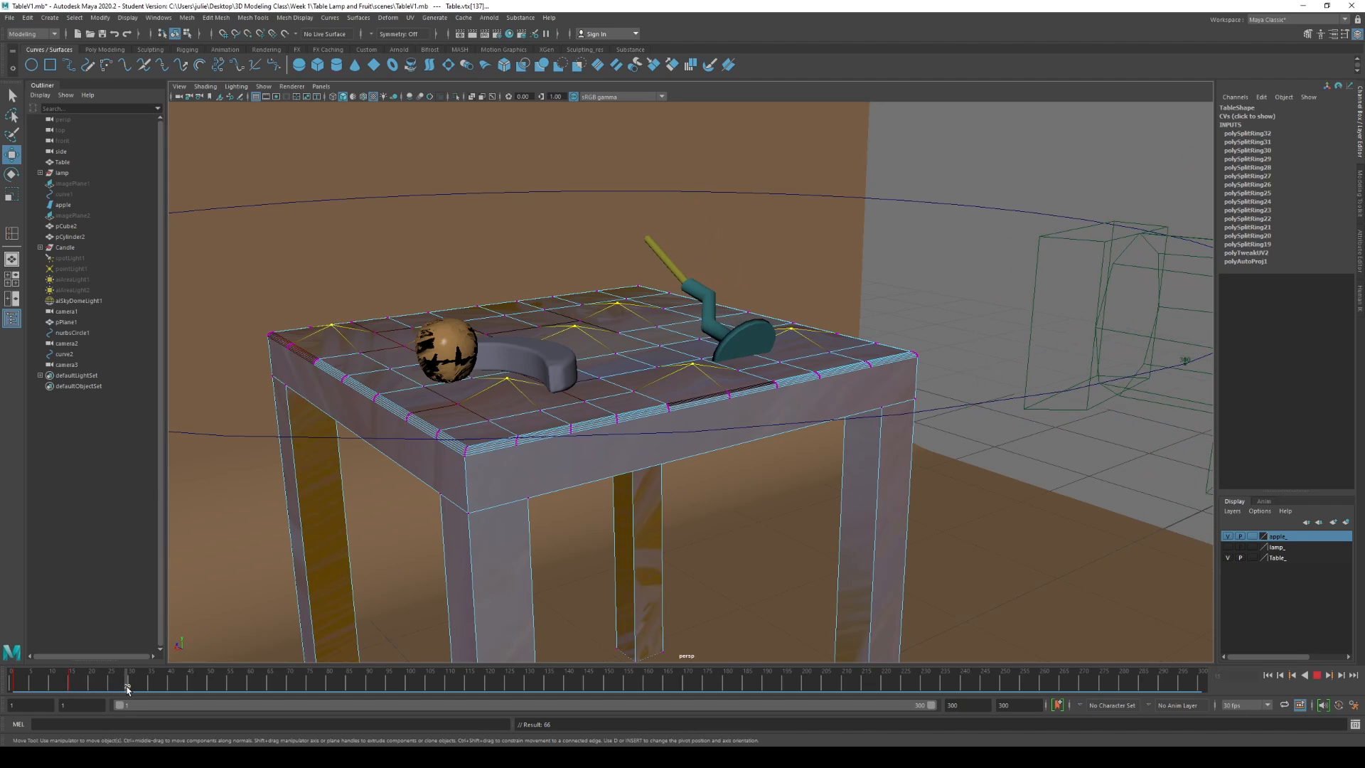
{"action": "left_click", "coordinate": [130, 686]}
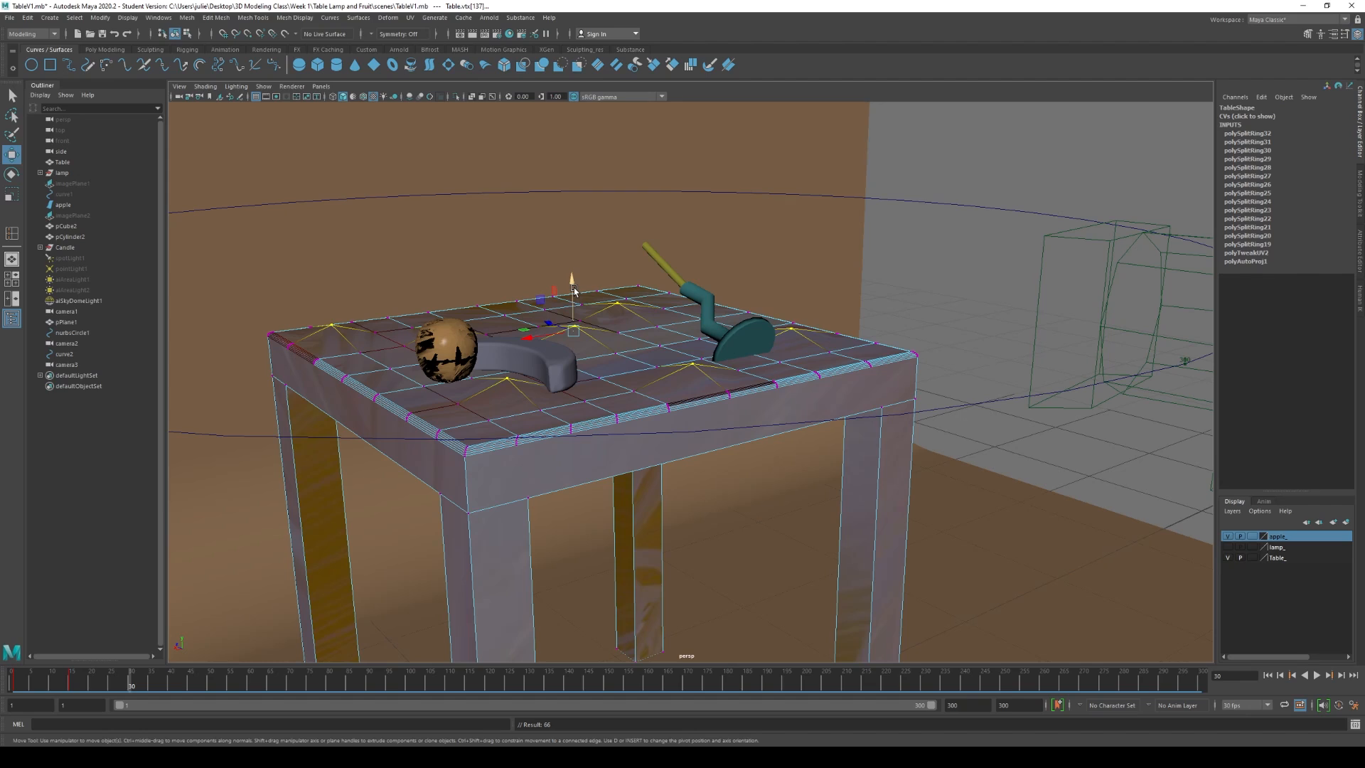
{"action": "left_click_drag", "start_coordinate": [575, 290], "coordinate": [583, 314]}
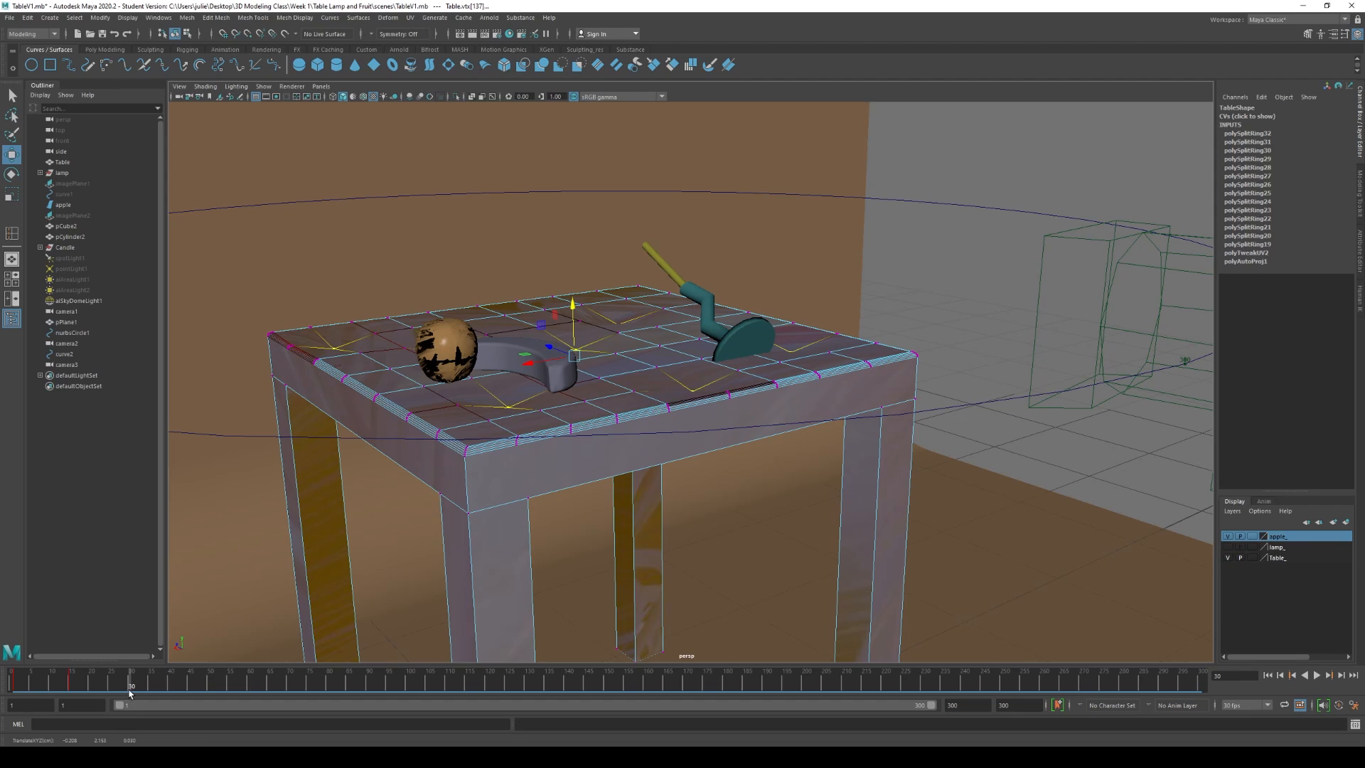
{"action": "key", "text": "s"}
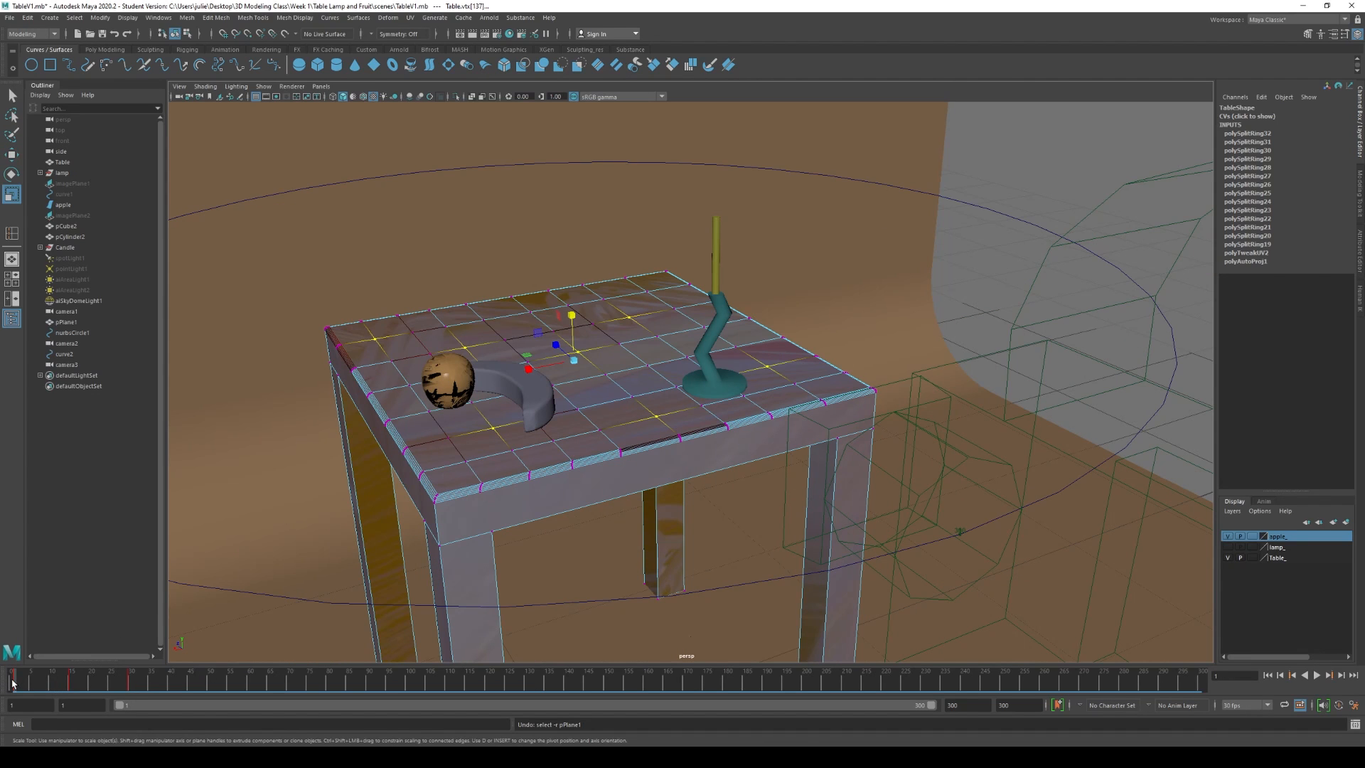
Step: Play back the tabletop vertex animation from frame 1, and return to the early part of the timeline
{"action": "key", "text": "alt+v"}
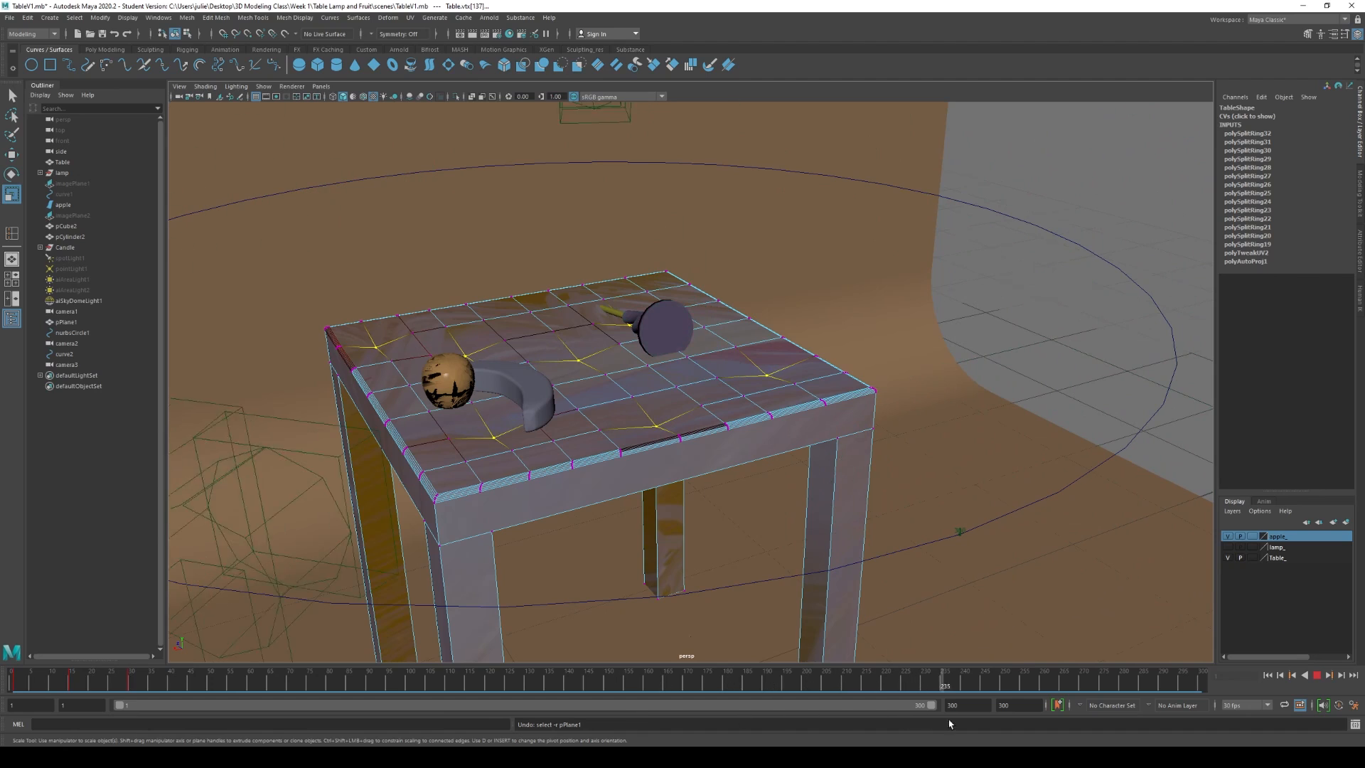
{"action": "mouse_move", "coordinate": [605, 726]}
{"action": "left_mouse_down"}
{"action": "mouse_move", "coordinate": [49, 711]}
{"action": "mouse_move", "coordinate": [183, 697]}
{"action": "left_mouse_up"}
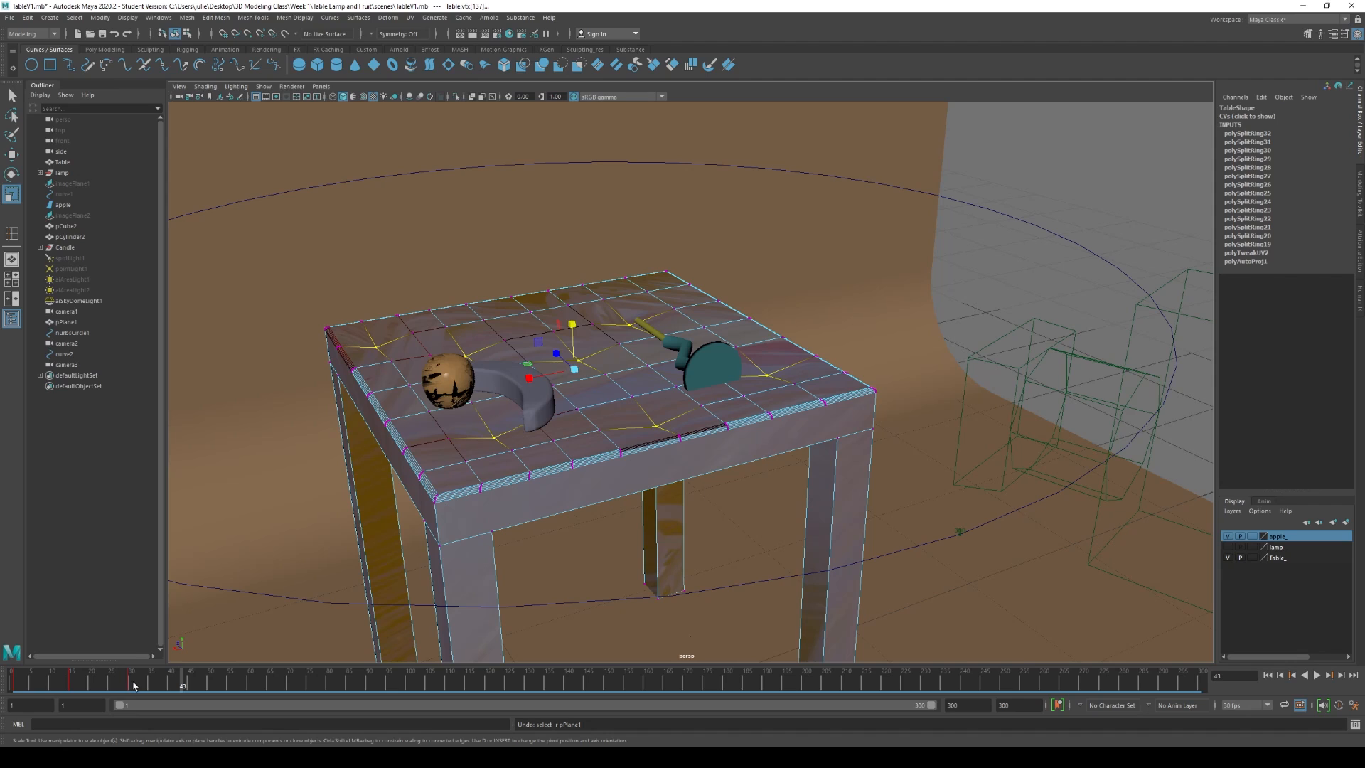
Step: Copy the selected vertices' keys in the frame range 1 to 30
{"action": "left_click_drag", "start_coordinate": [134, 685], "coordinate": [4, 689], "text": "shift"}
{"action": "key", "text": "alt+v"}
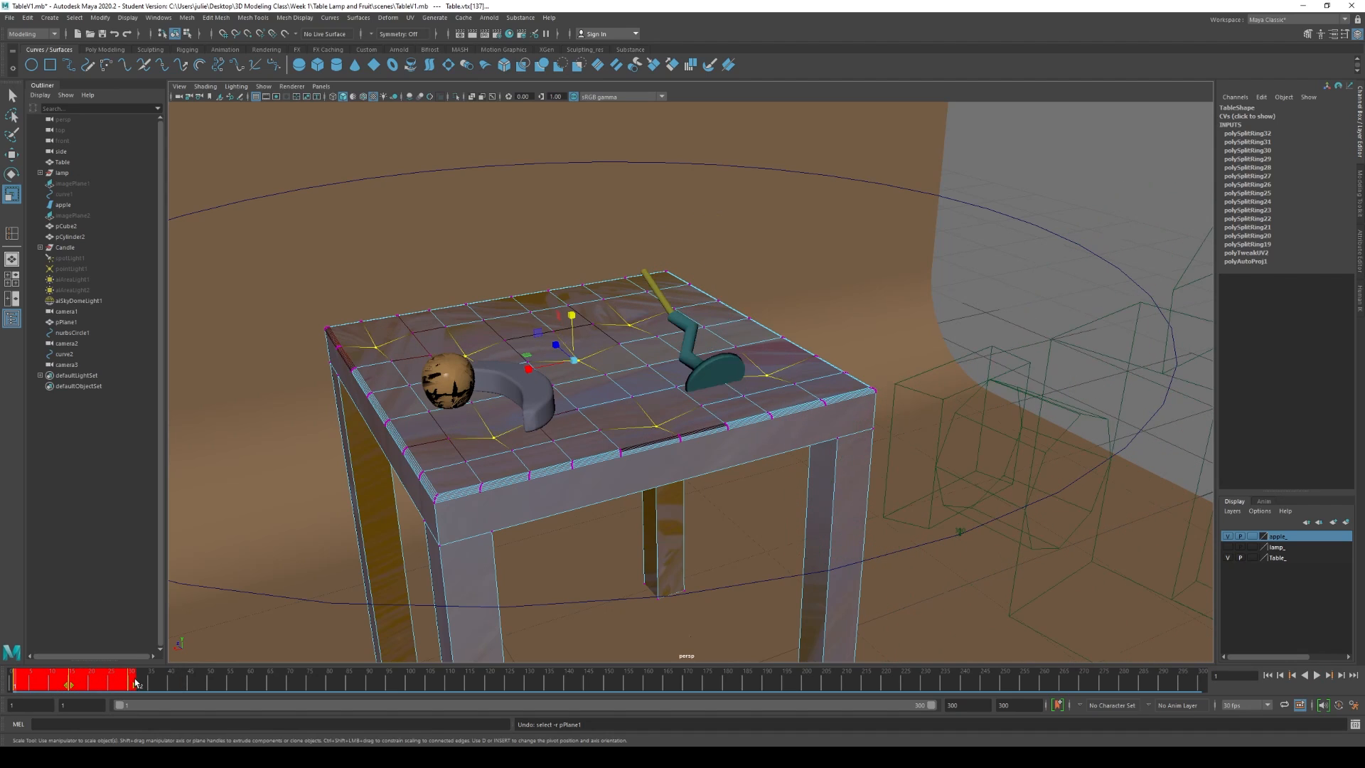
{"action": "key", "text": "alt+v"}
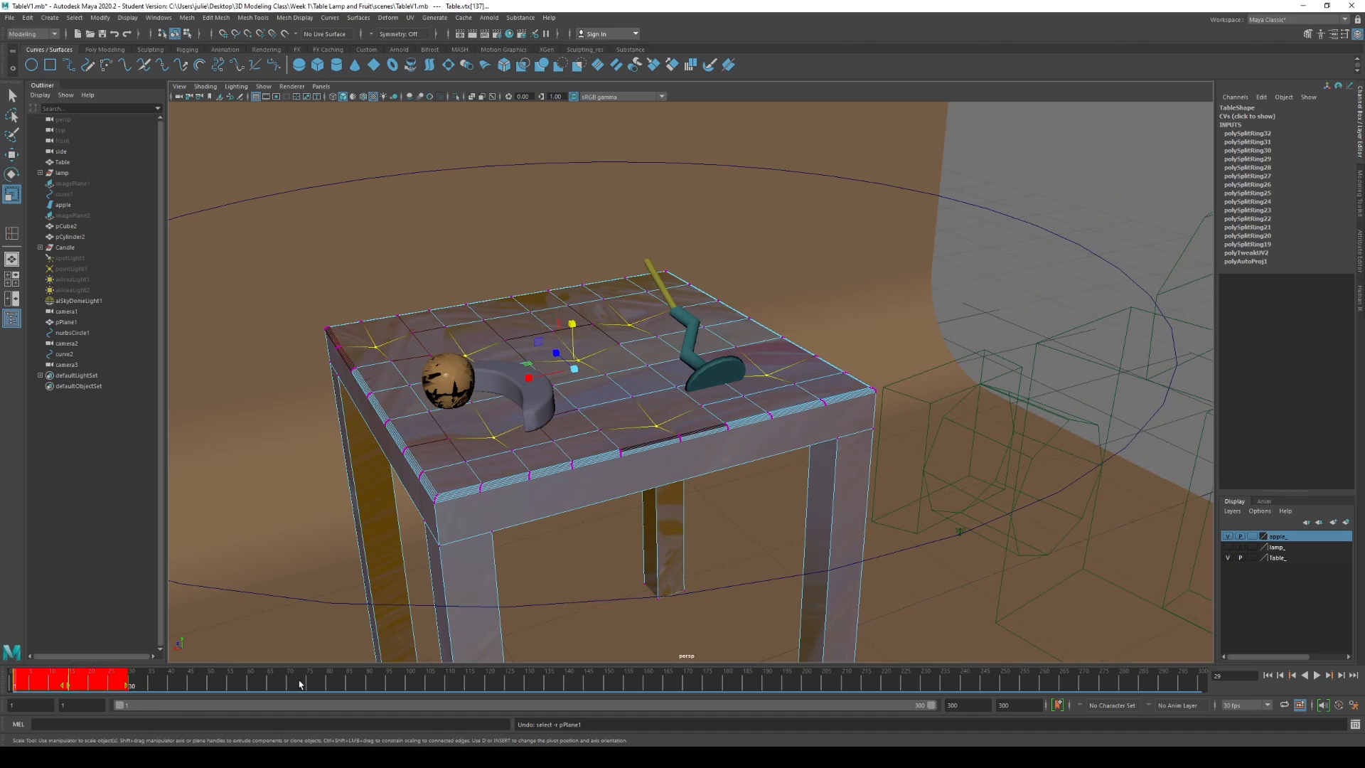
{"action": "right_click", "coordinate": [56, 686]}
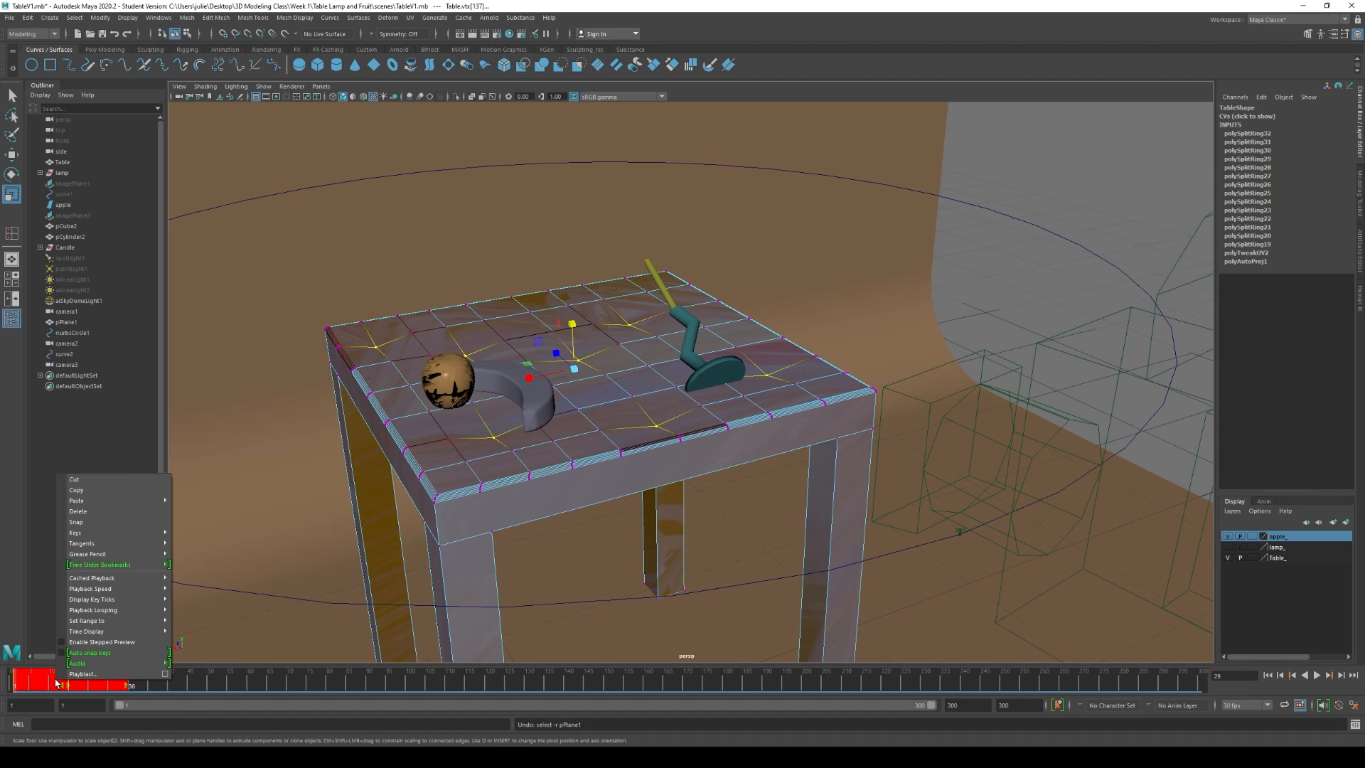
{"action": "left_click", "coordinate": [77, 490]}
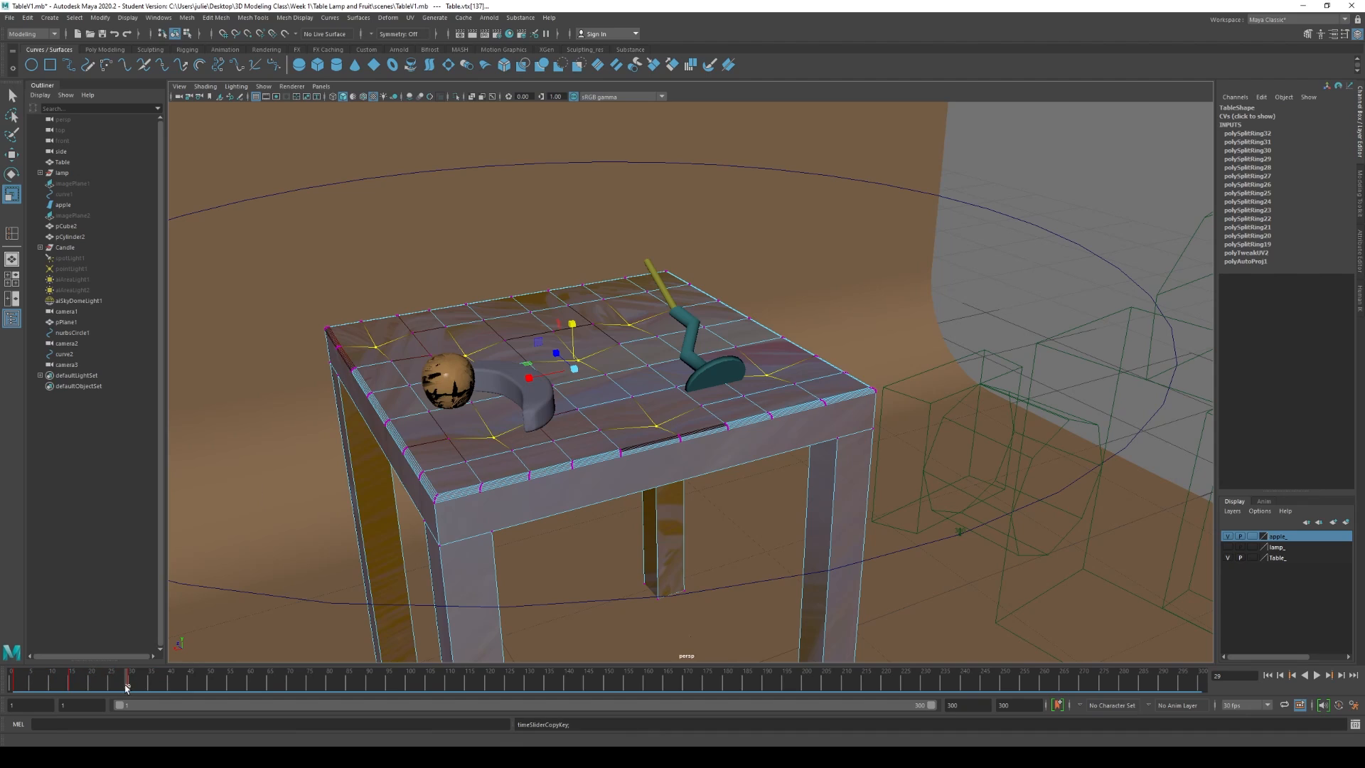
{"action": "key", "text": "alt+v"}
{"action": "key", "text": "alt+v"}
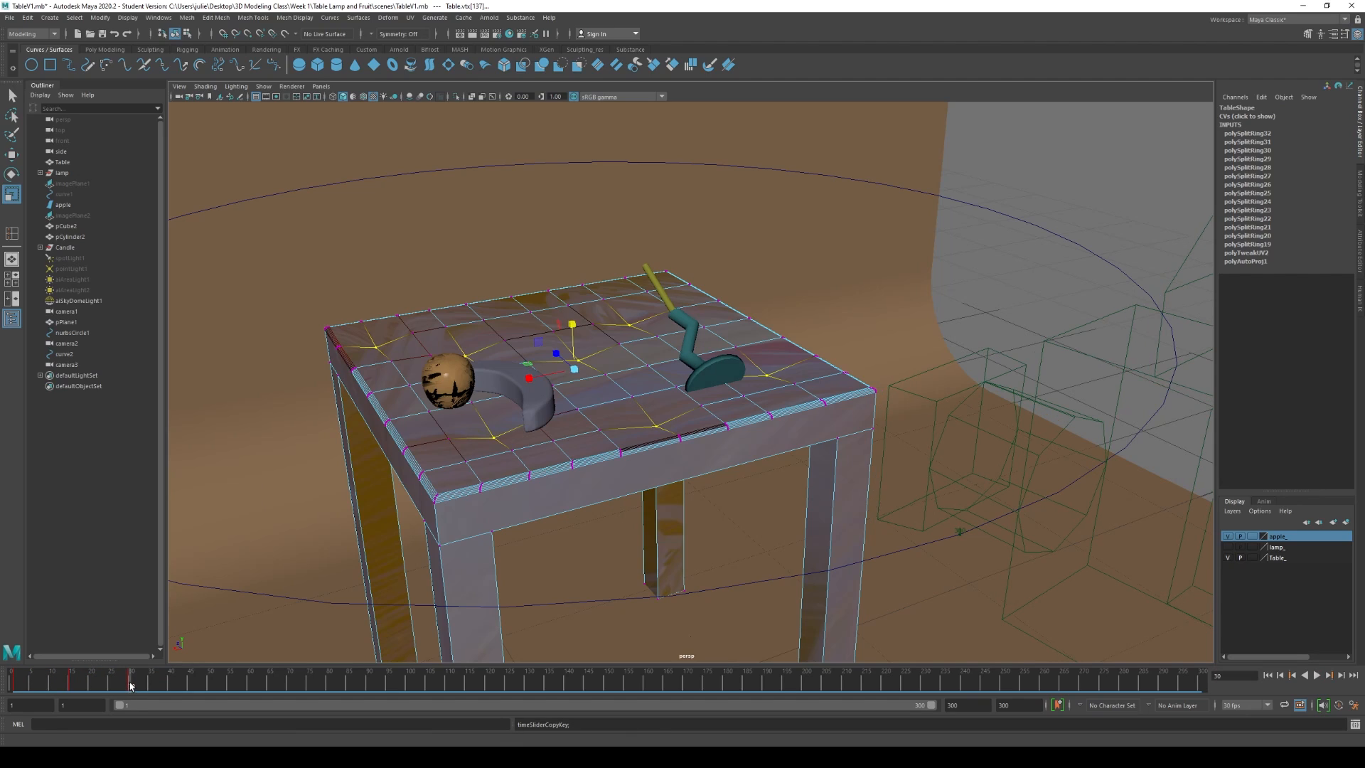
{"action": "key", "text": "alt+v"}
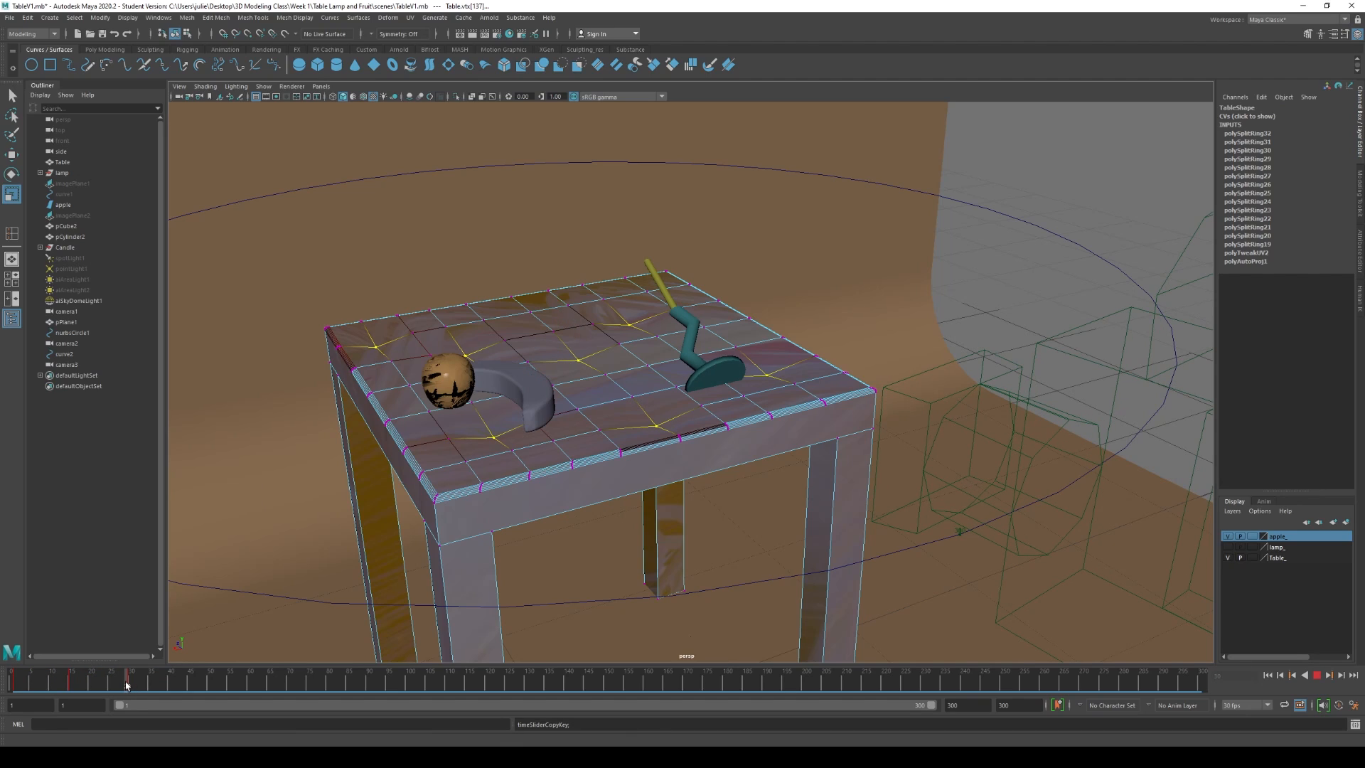
{"action": "key", "text": "alt+v"}
{"action": "left_click_drag", "start_coordinate": [130, 682], "coordinate": [15, 682], "text": "shift"}
{"action": "right_click", "coordinate": [27, 683]}
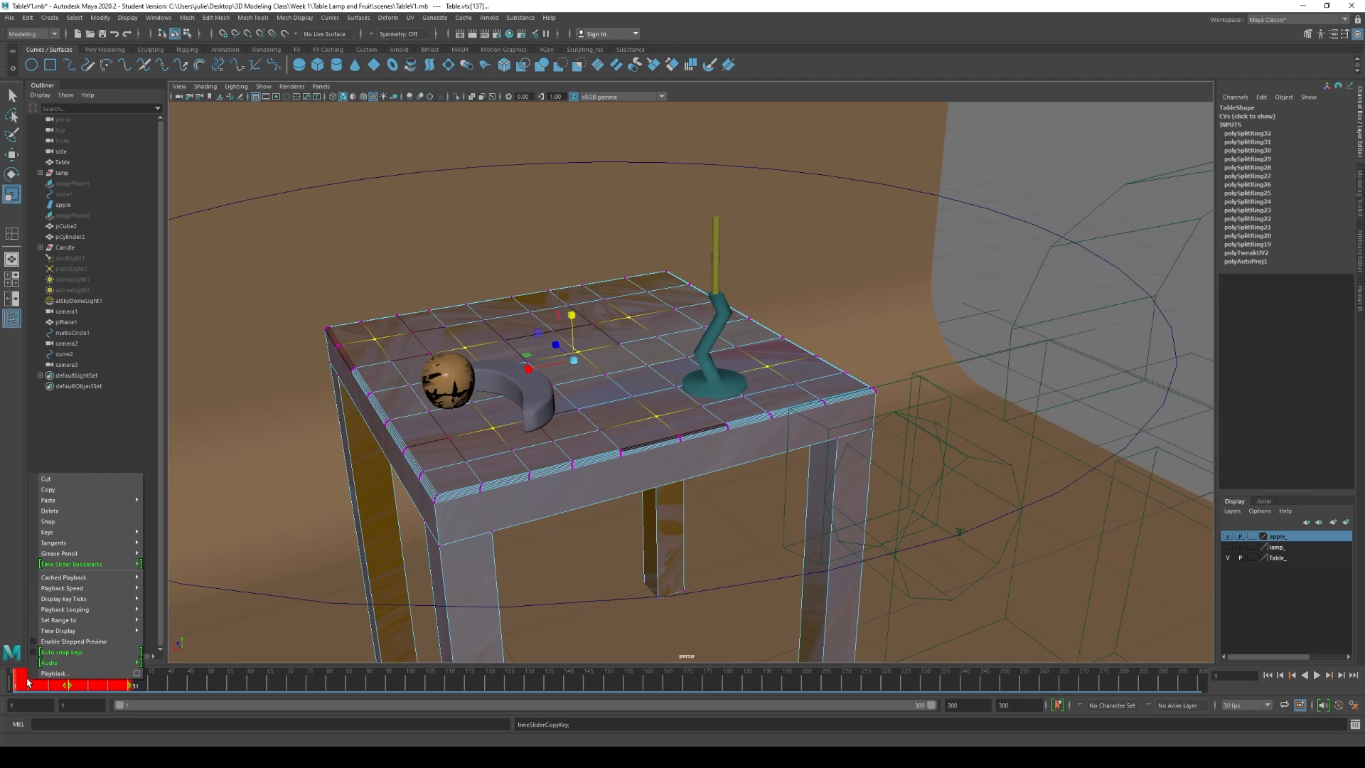
{"action": "left_click", "coordinate": [77, 490]}
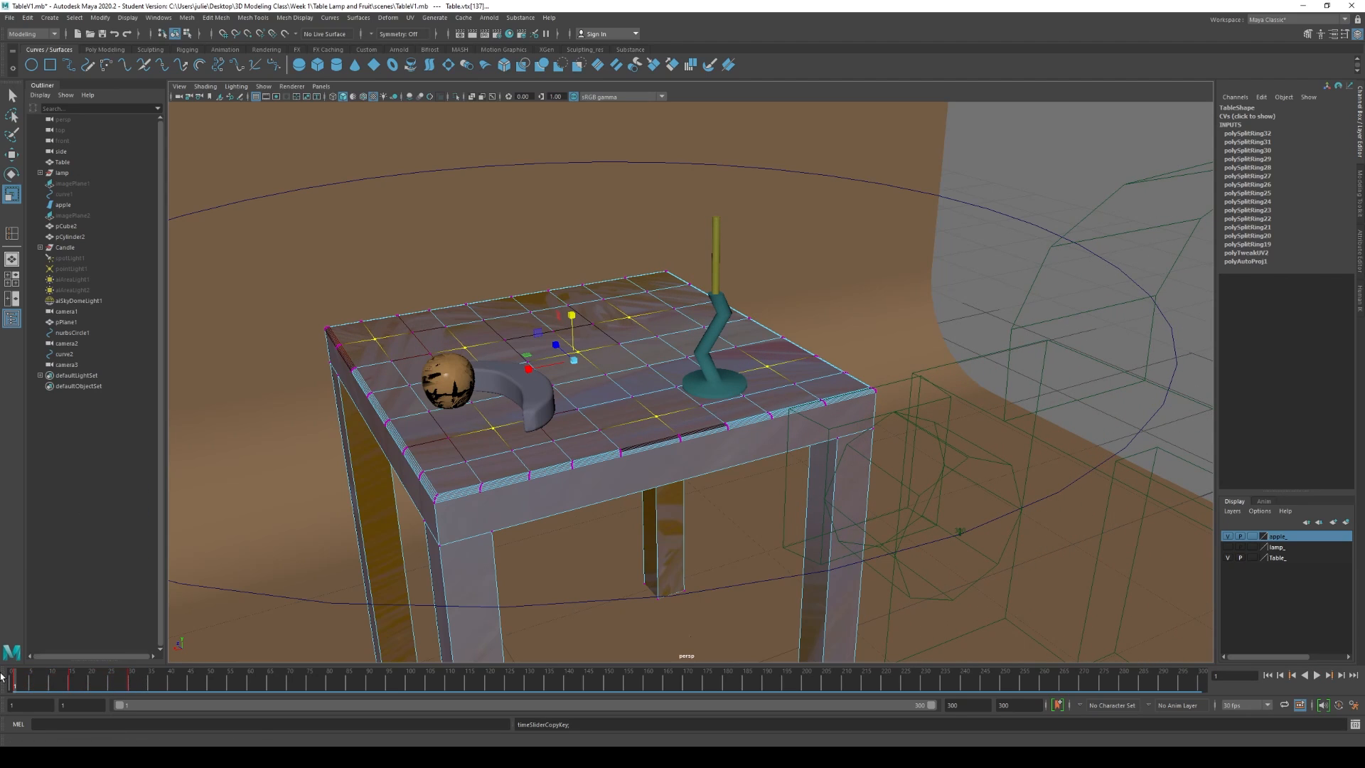
Step: Paste the copied vertex keys at frame 45, and play back the repeated motion
{"action": "left_click", "coordinate": [191, 684]}
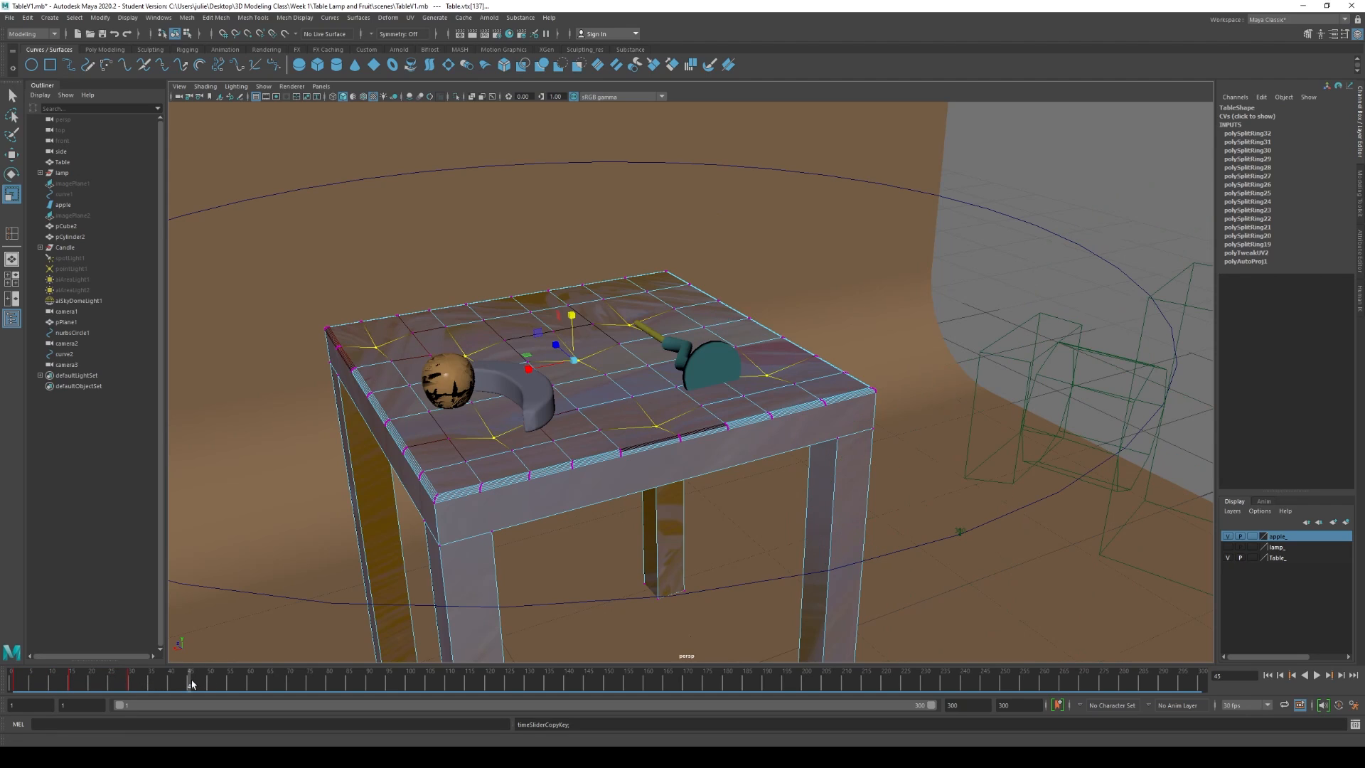
{"action": "right_click", "coordinate": [191, 684]}
{"action": "mouse_move", "coordinate": [240, 502]}
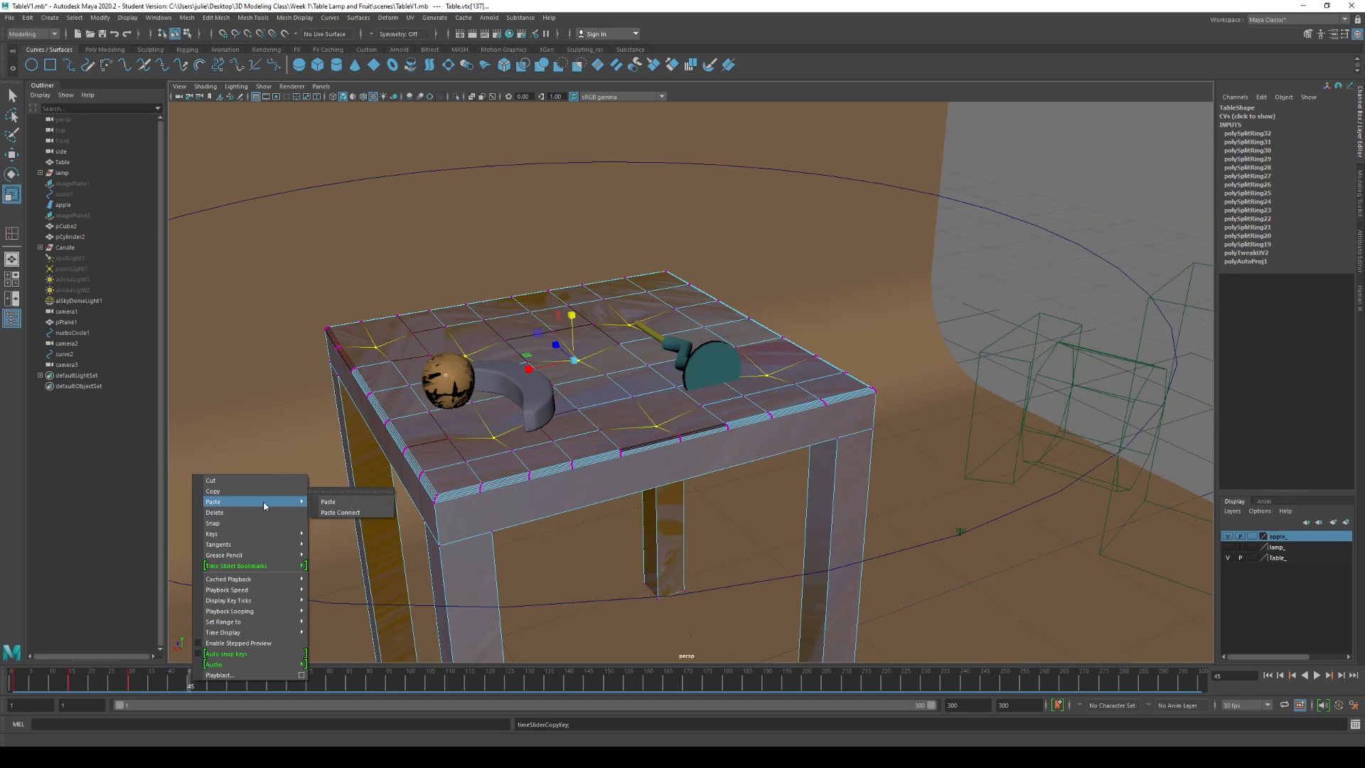
{"action": "left_click", "coordinate": [350, 502]}
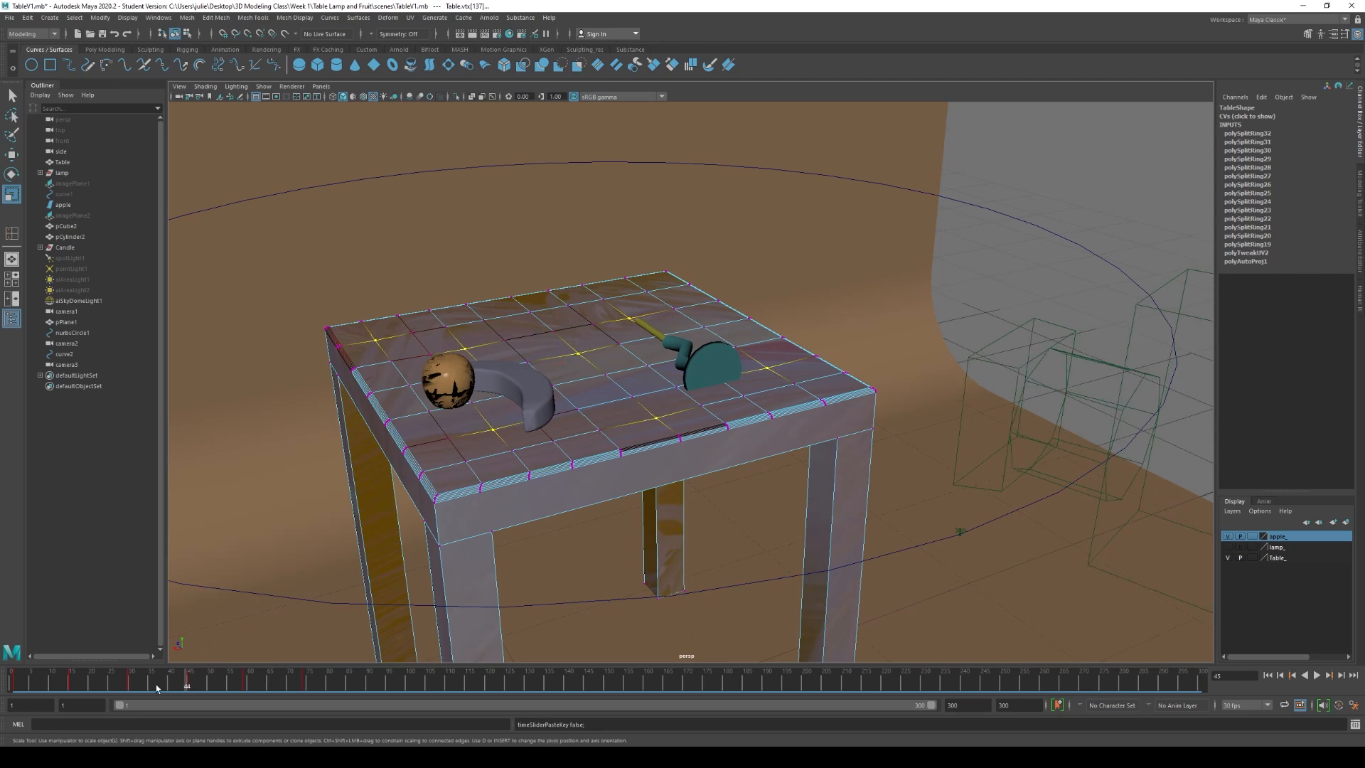
{"action": "key", "text": "alt+v"}
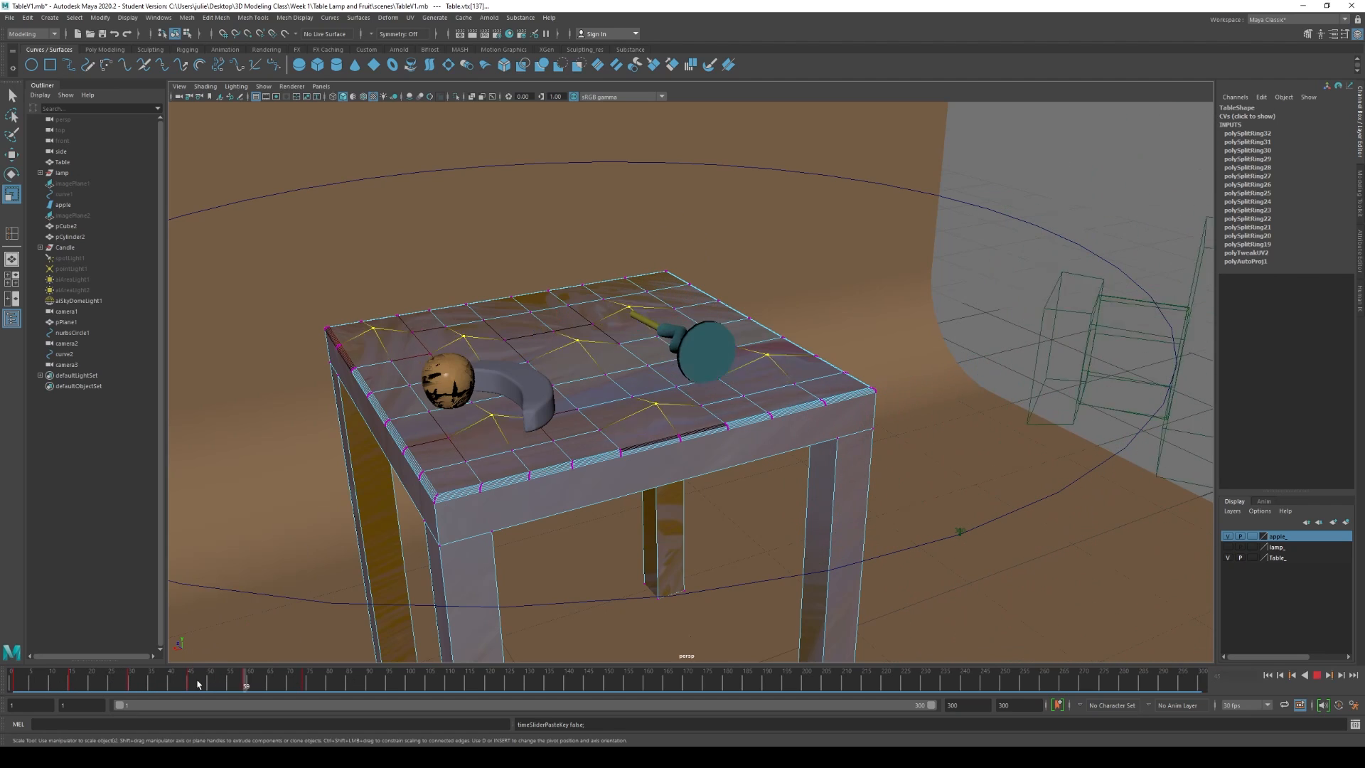
{"action": "mouse_move", "coordinate": [198, 685]}
{"action": "left_mouse_down"}
{"action": "mouse_move", "coordinate": [2, 676]}
{"action": "mouse_move", "coordinate": [300, 704]}
{"action": "left_mouse_up"}
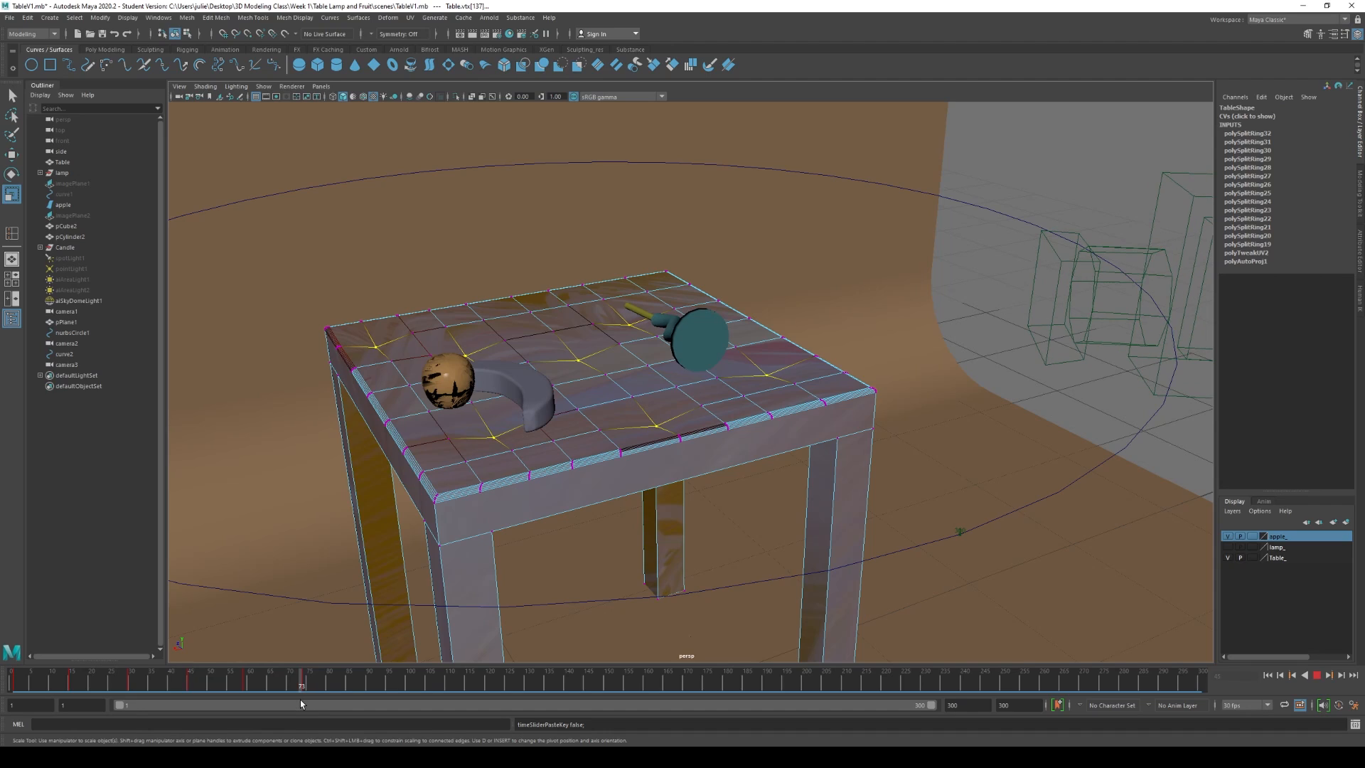
Step: Copy the vertex keys in the frame range 1 to 75, and paste them at frame 90
{"action": "mouse_move", "coordinate": [300, 703]}
{"action": "left_mouse_down"}
{"action": "mouse_move", "coordinate": [305, 691]}
{"action": "mouse_move", "coordinate": [24, 682]}
{"action": "left_mouse_up"}
{"action": "right_click", "coordinate": [24, 683]}
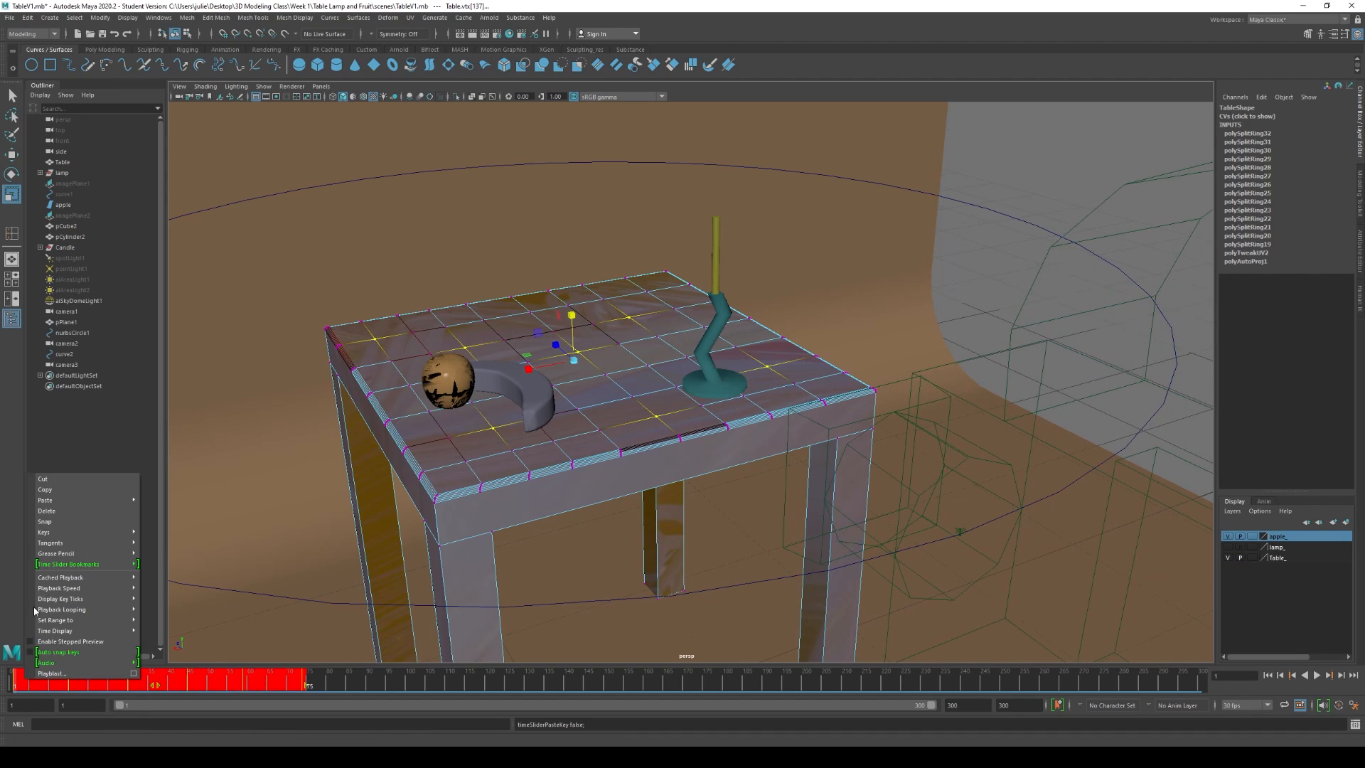
{"action": "left_click", "coordinate": [54, 491]}
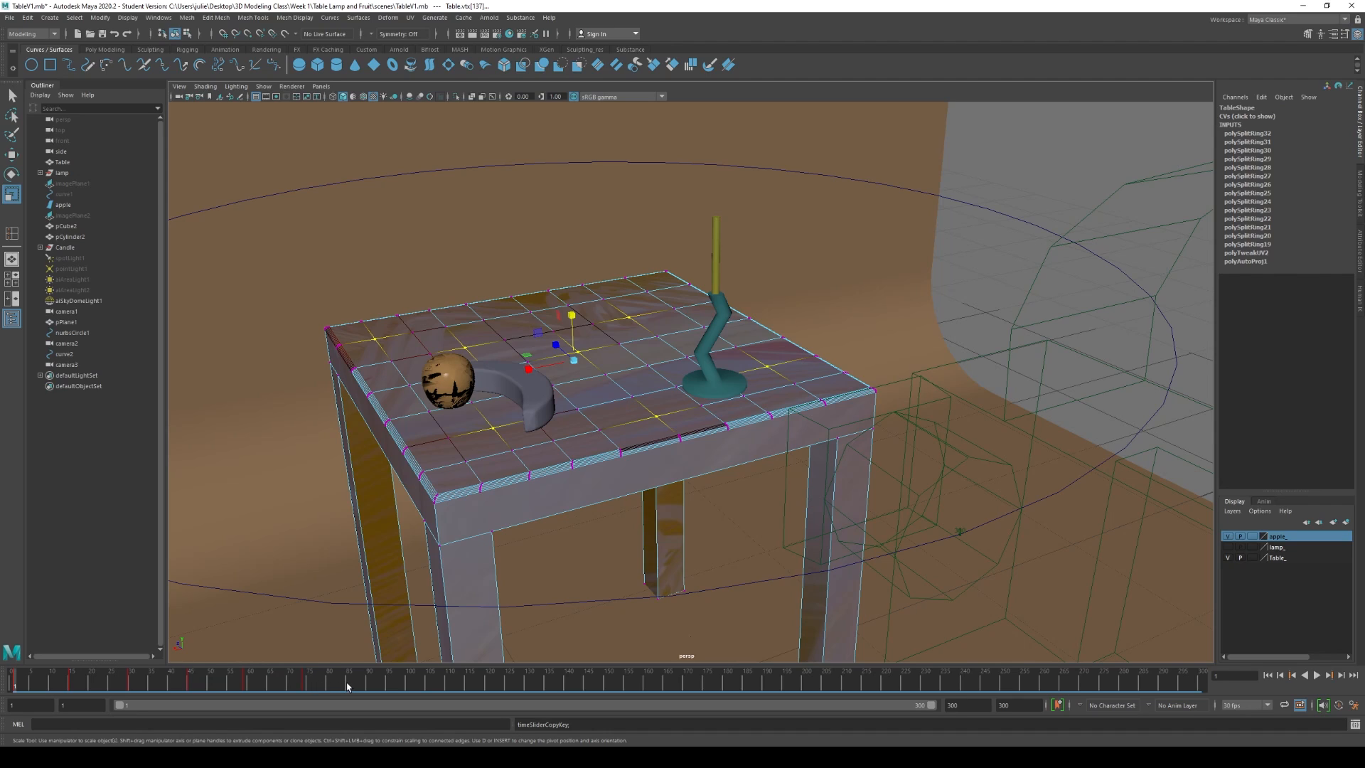
{"action": "left_click_drag", "start_coordinate": [350, 684], "coordinate": [362, 685]}
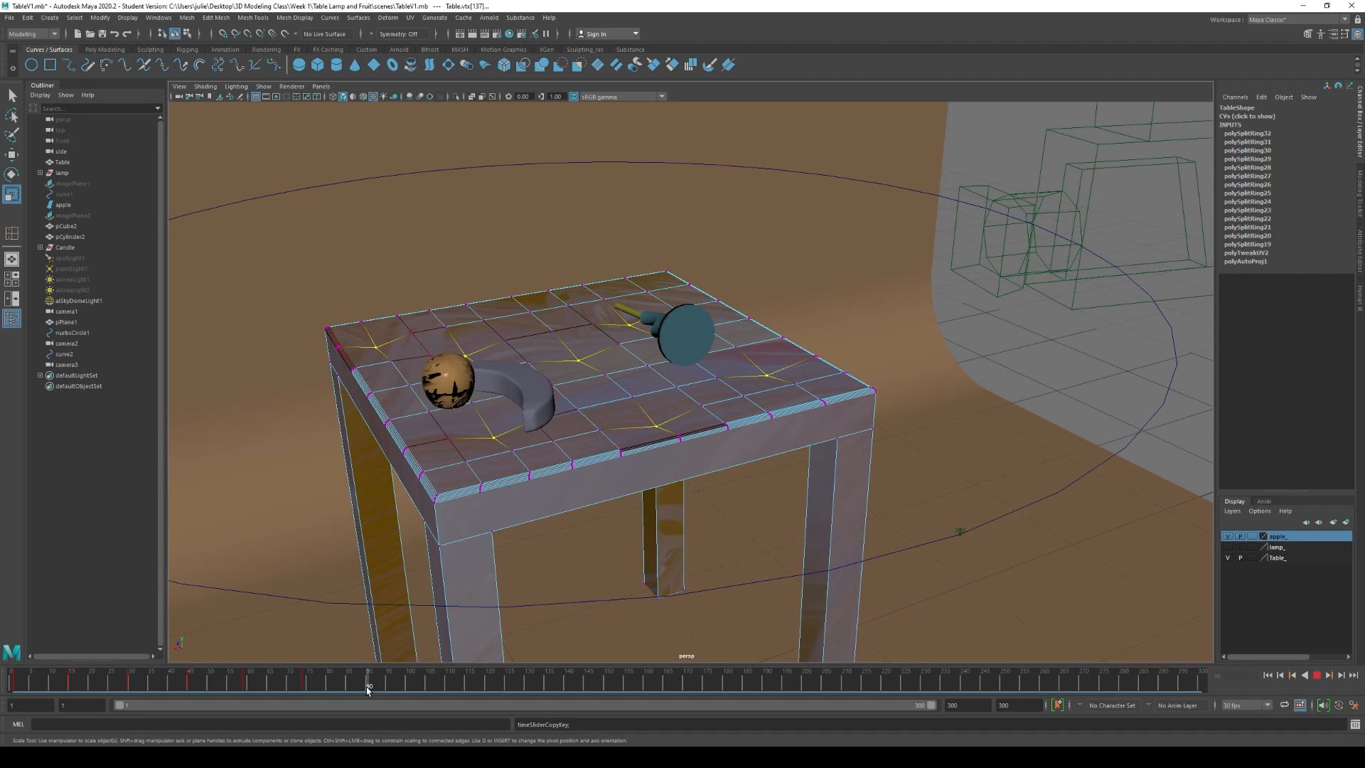
{"action": "right_click", "coordinate": [367, 685]}
{"action": "mouse_move", "coordinate": [394, 539]}
{"action": "mouse_move", "coordinate": [426, 509]}
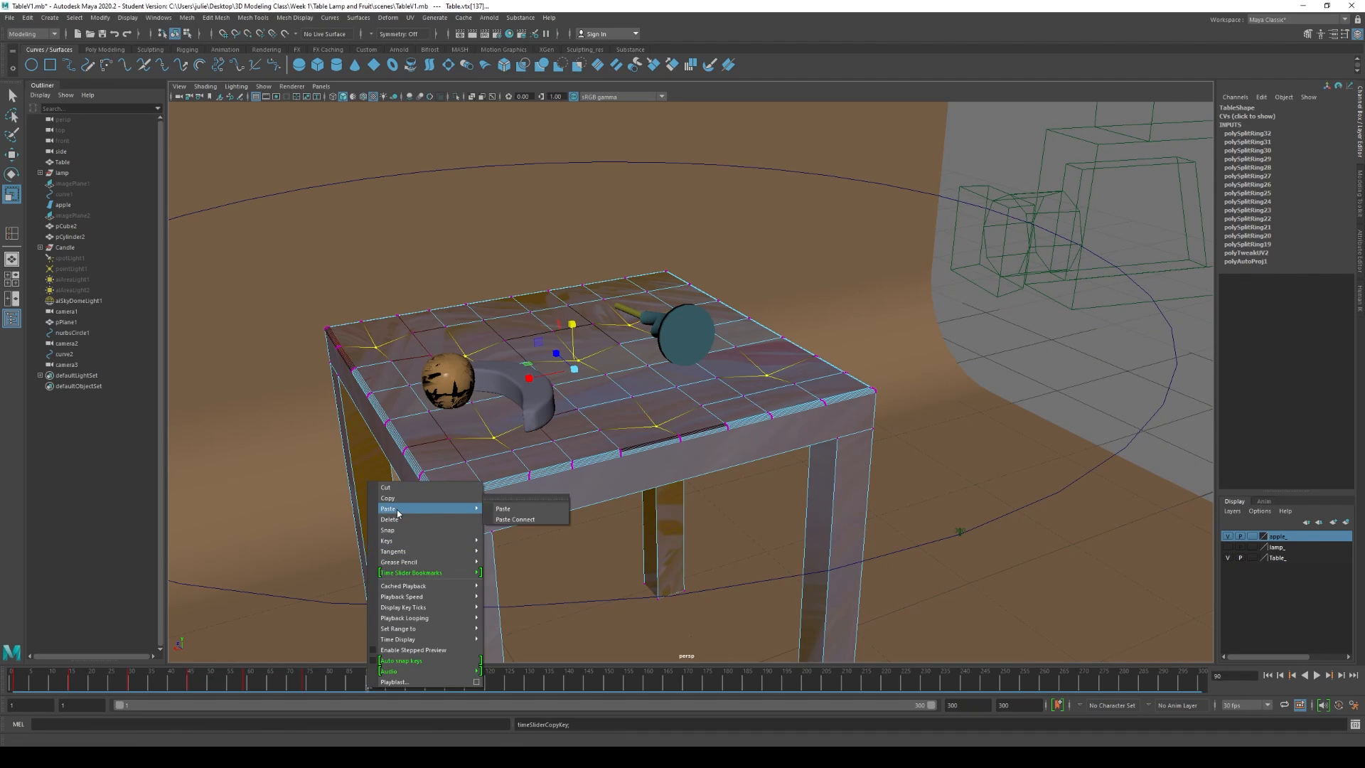
{"action": "left_click", "coordinate": [521, 519]}
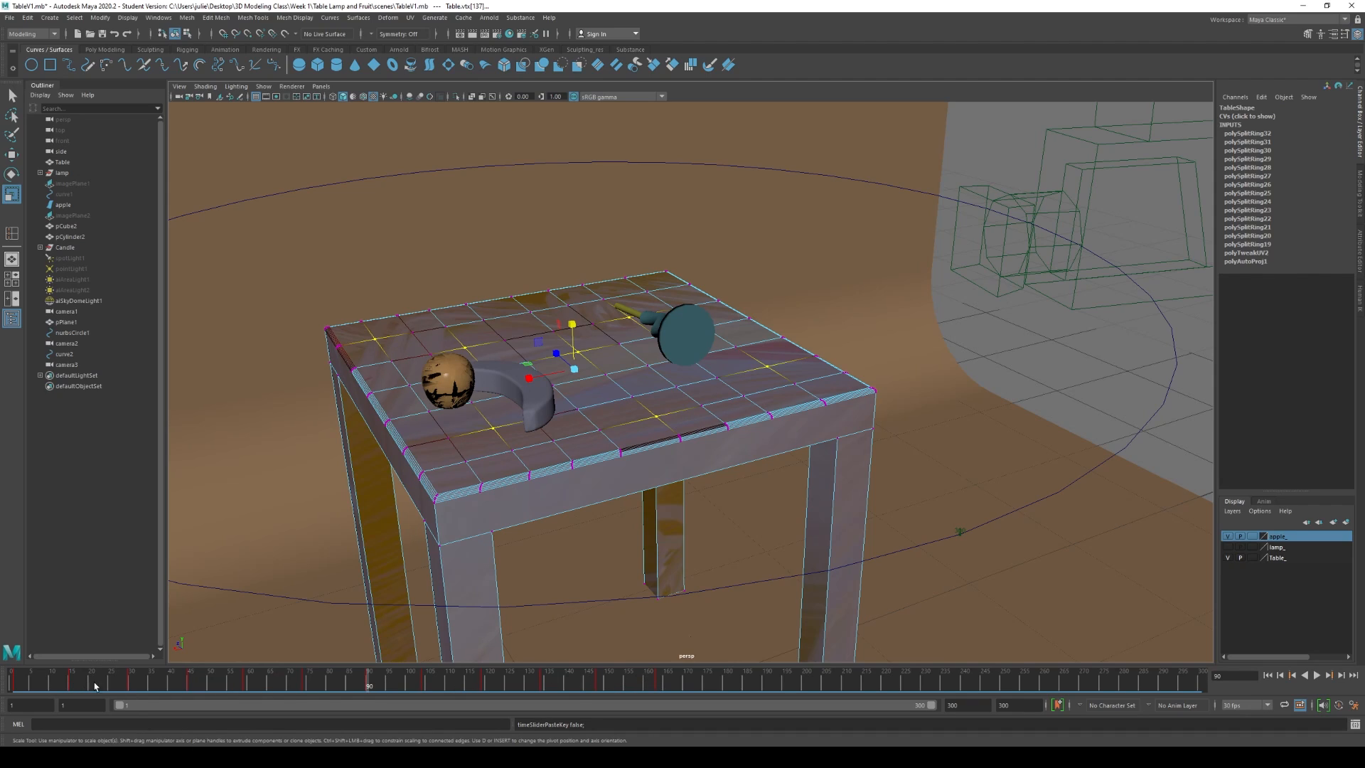
Step: Shift the slightly early vertex keys at frames 59 and 74 to frames 60 and 75
{"action": "left_click_drag", "start_coordinate": [244, 687], "coordinate": [244, 683]}
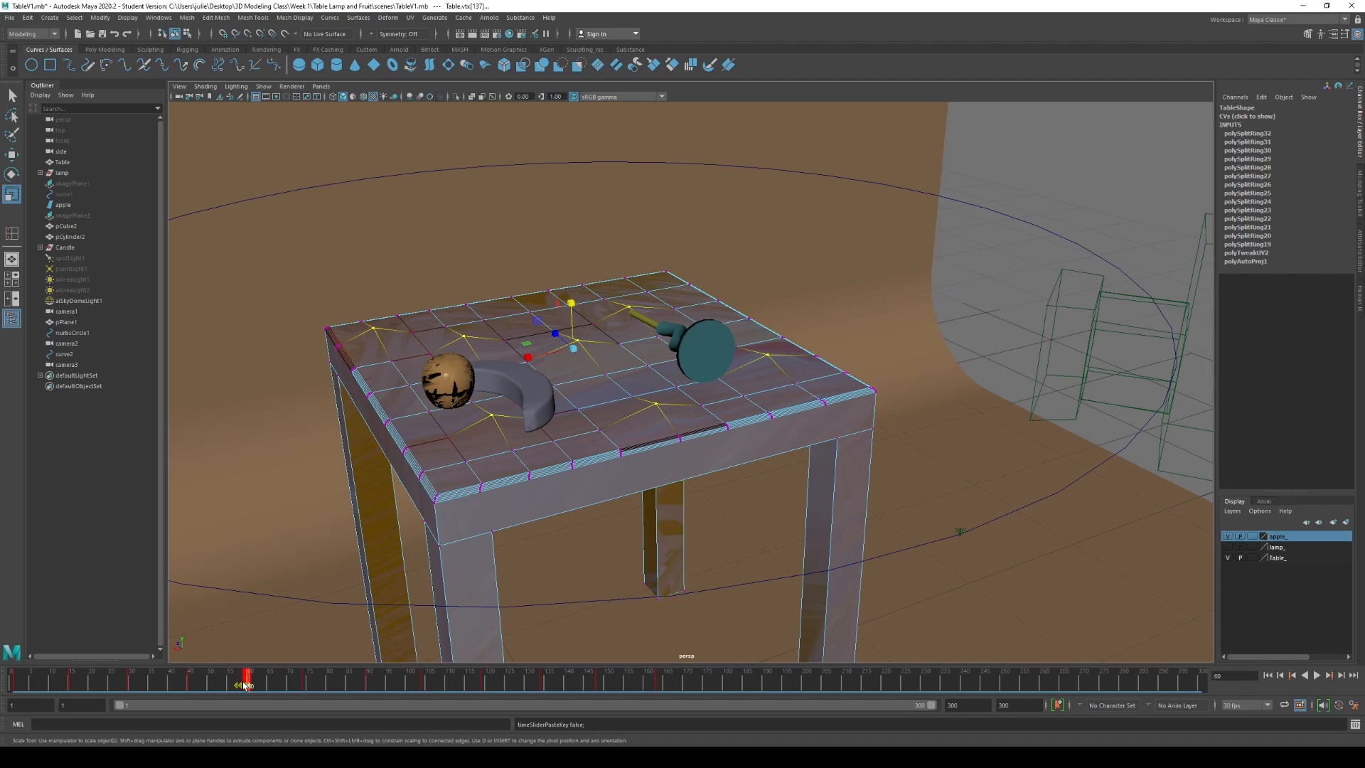
{"action": "left_click", "coordinate": [303, 684]}
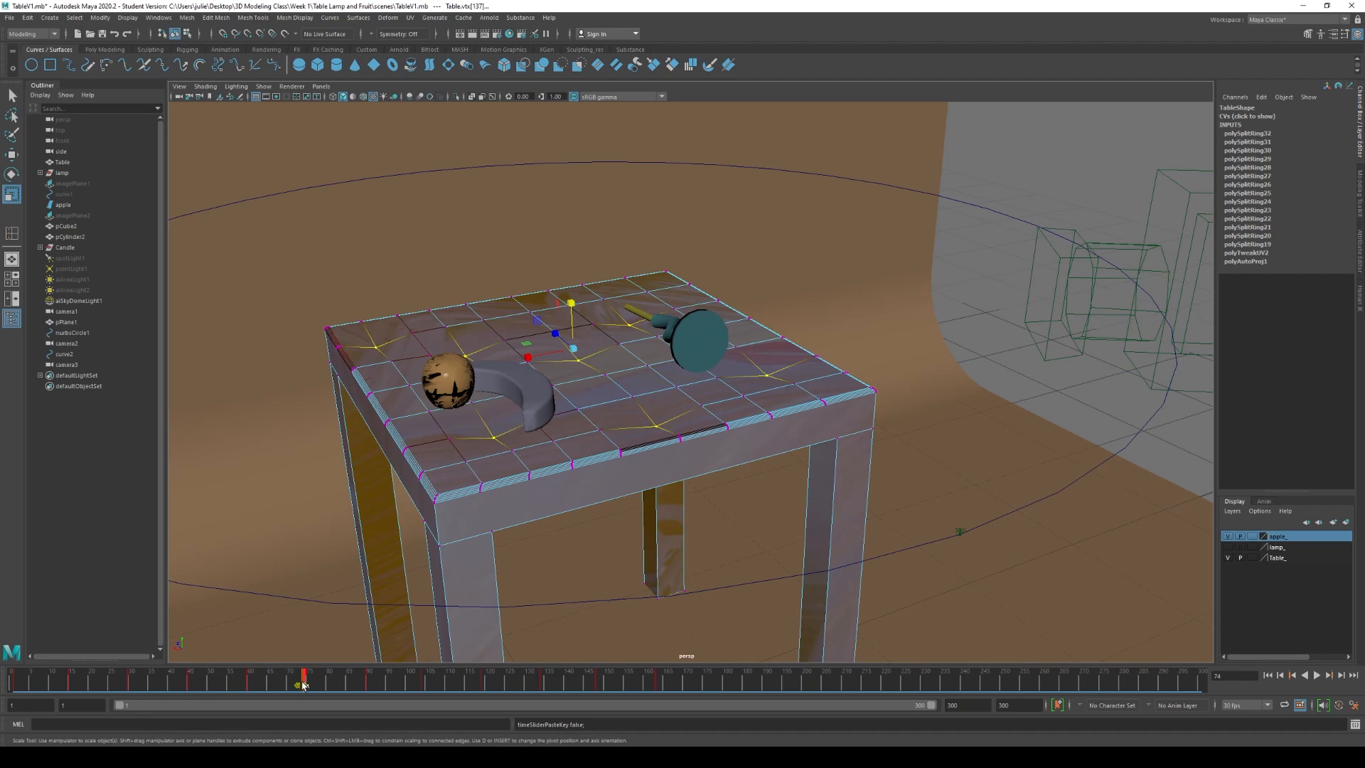
{"action": "left_click_drag", "start_coordinate": [303, 684], "coordinate": [301, 682]}
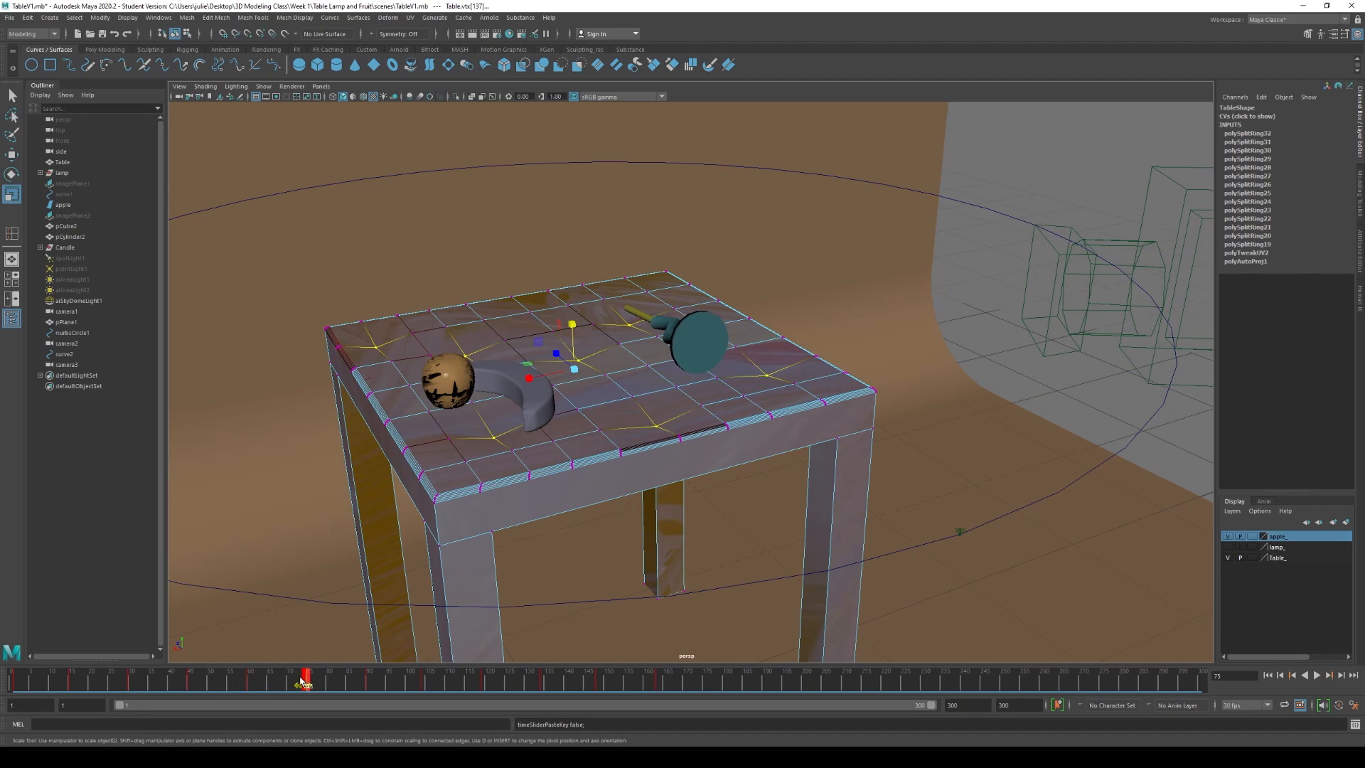
Step: Shorten the playback range to end at frame 217, and shift the first key after frame 90 to frame 105
{"action": "left_click", "coordinate": [423, 685]}
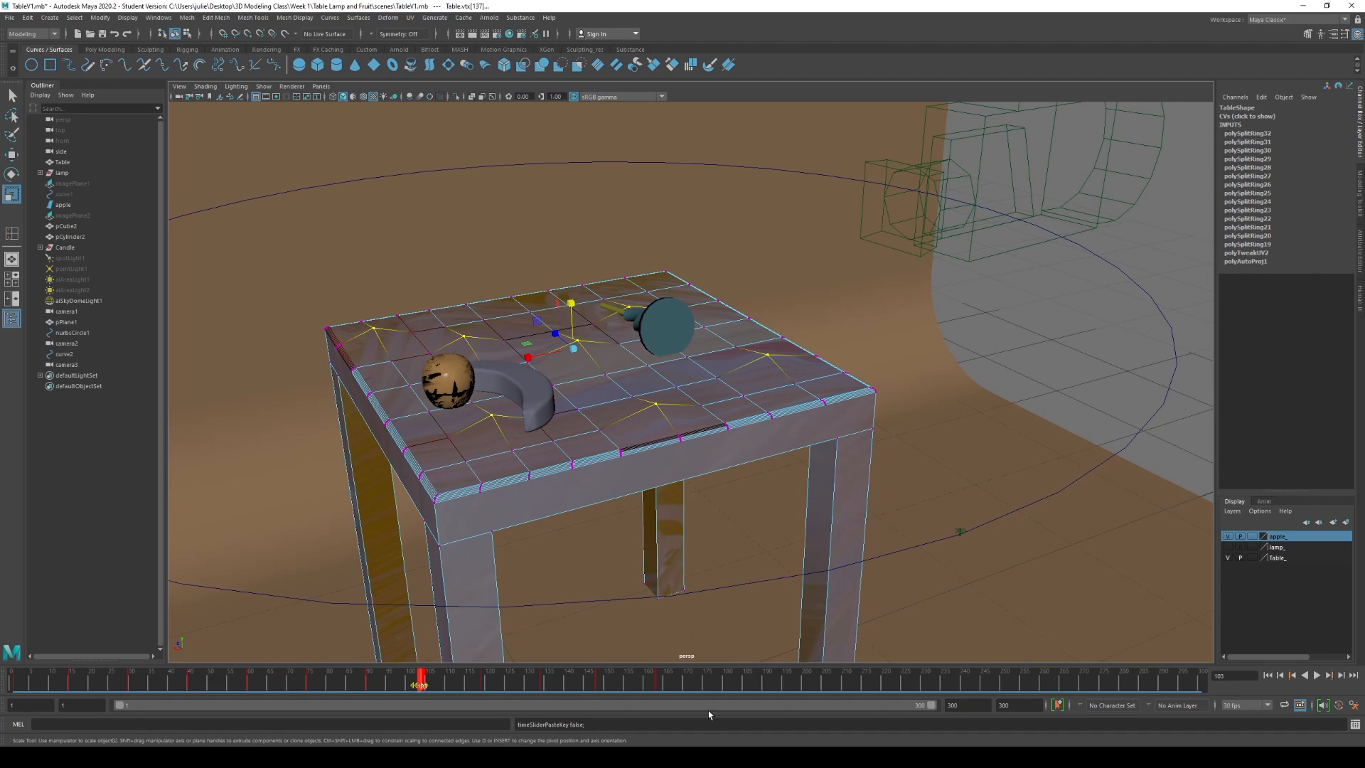
{"action": "left_click_drag", "start_coordinate": [921, 704], "coordinate": [701, 705]}
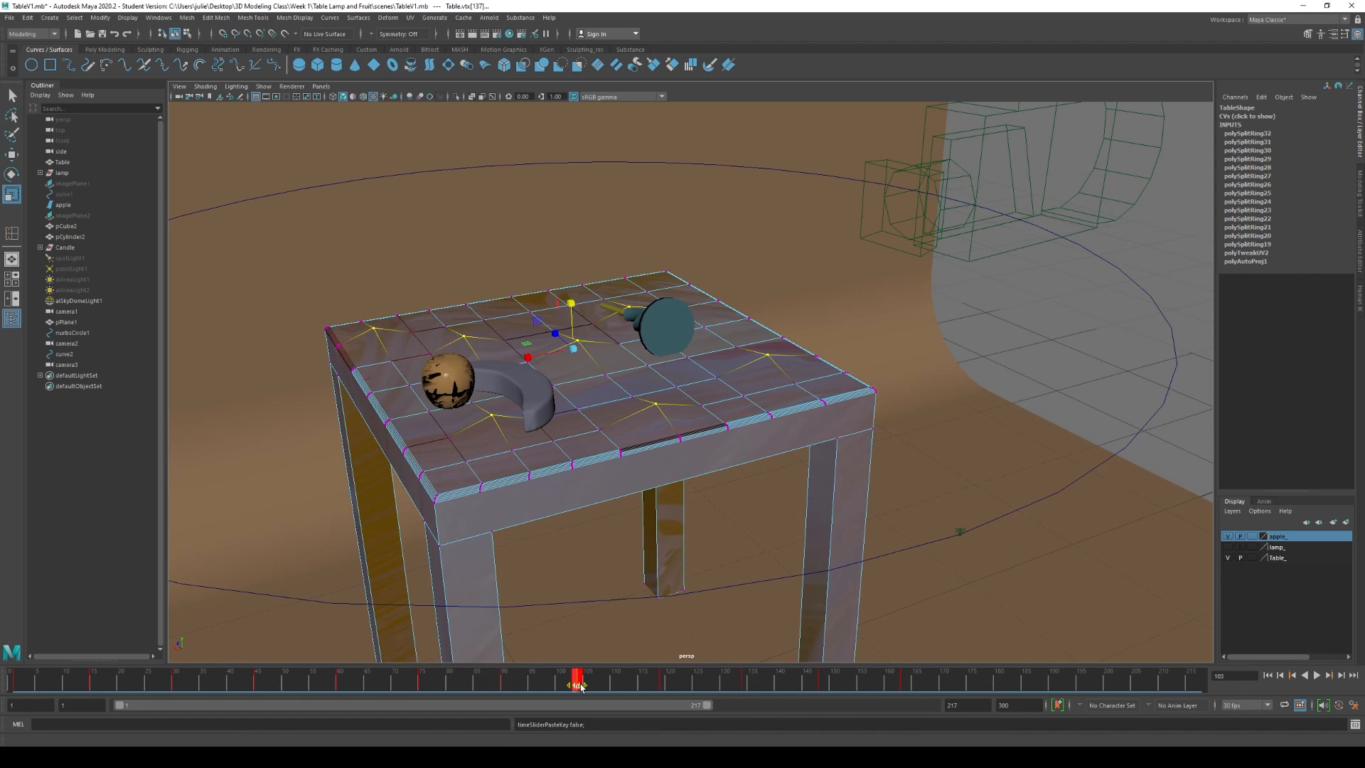
{"action": "key", "text": "alt+v"}
{"action": "left_click_drag", "start_coordinate": [583, 686], "coordinate": [590, 689], "text": "shift"}
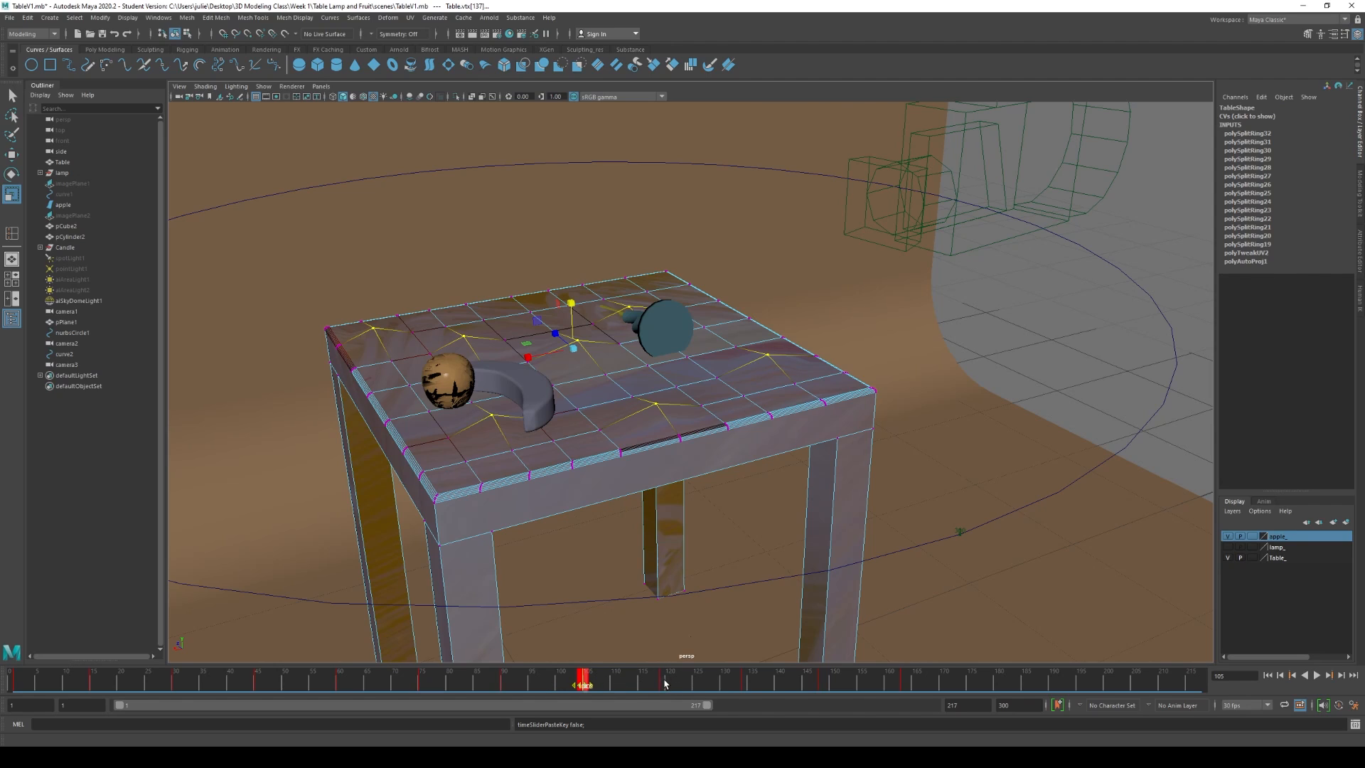
Step: Shift the remaining pasted vertex keys to frames 120, 135, 150 and 165
{"action": "left_click_drag", "start_coordinate": [665, 684], "coordinate": [667, 683]}
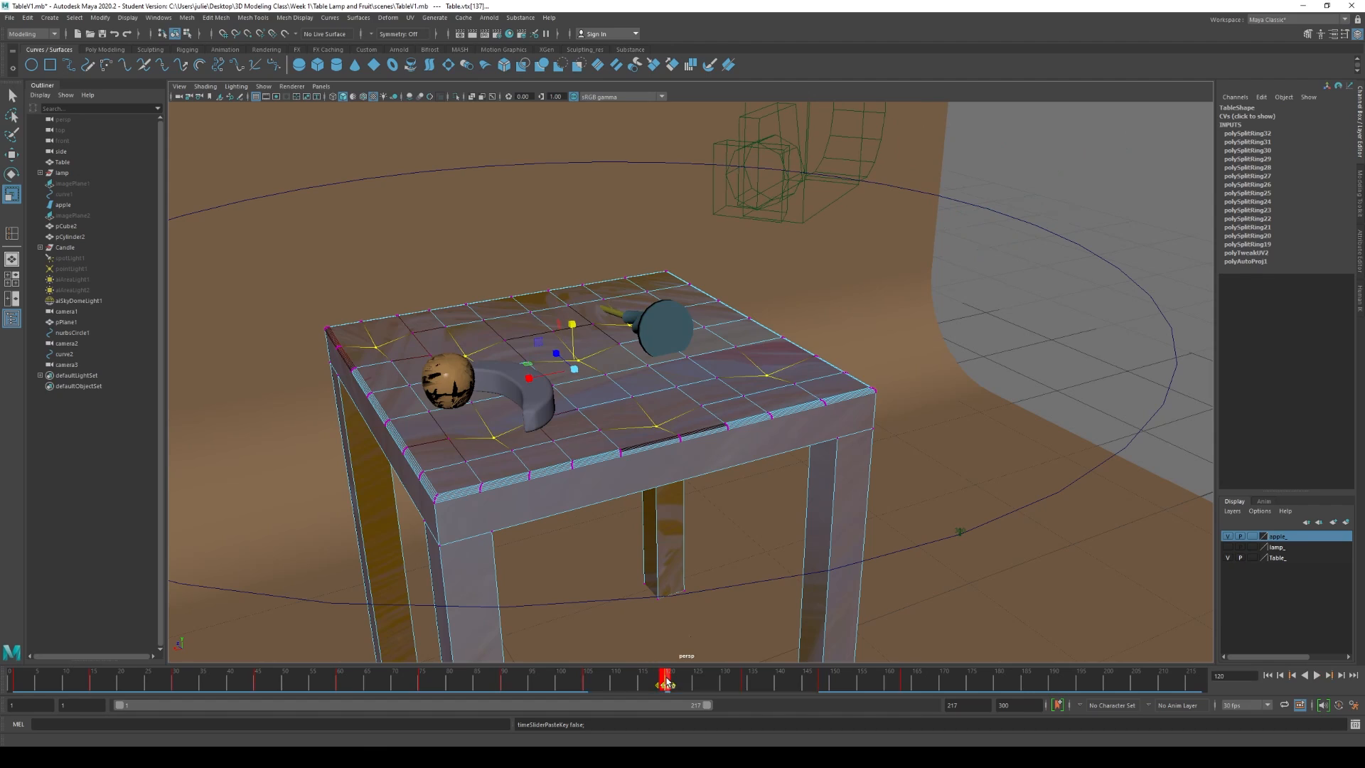
{"action": "left_click", "coordinate": [745, 685]}
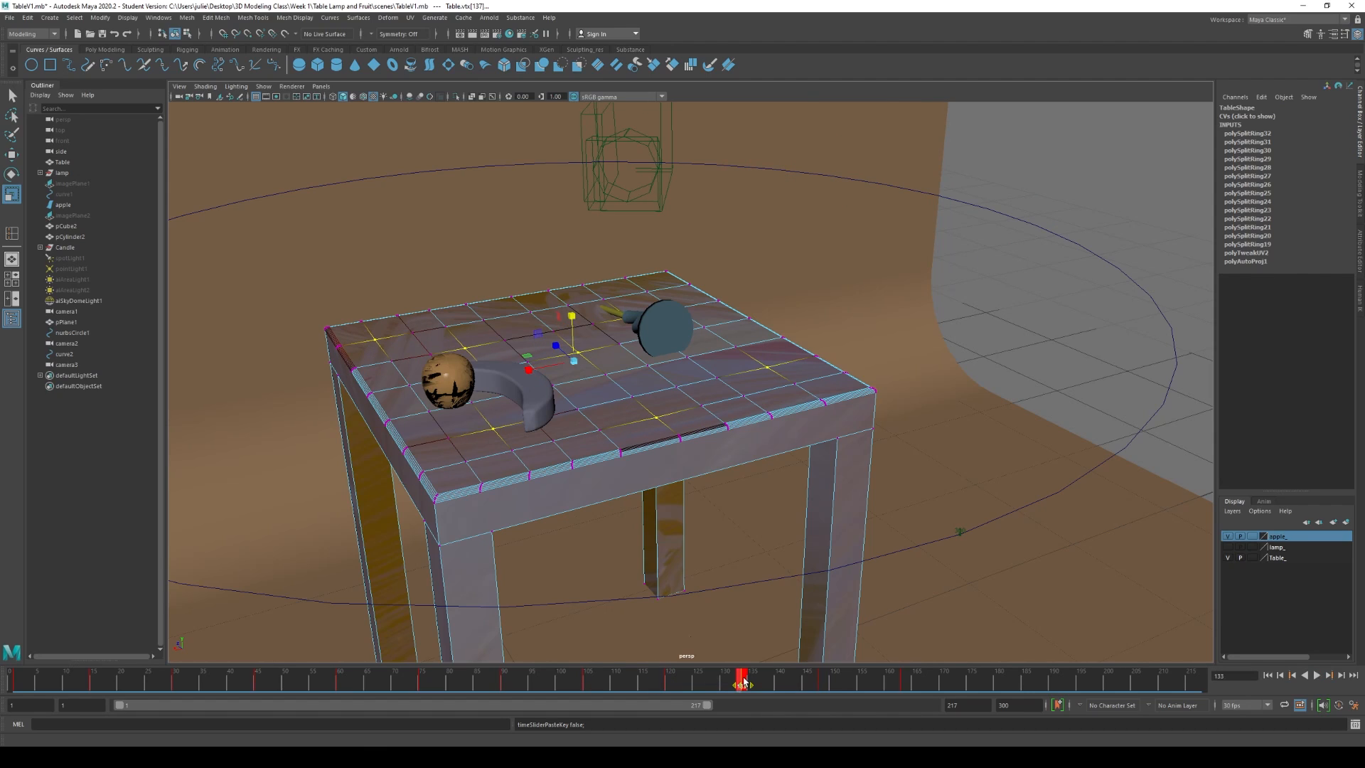
{"action": "left_click_drag", "start_coordinate": [741, 683], "coordinate": [914, 683]}
{"action": "left_click", "coordinate": [903, 683]}
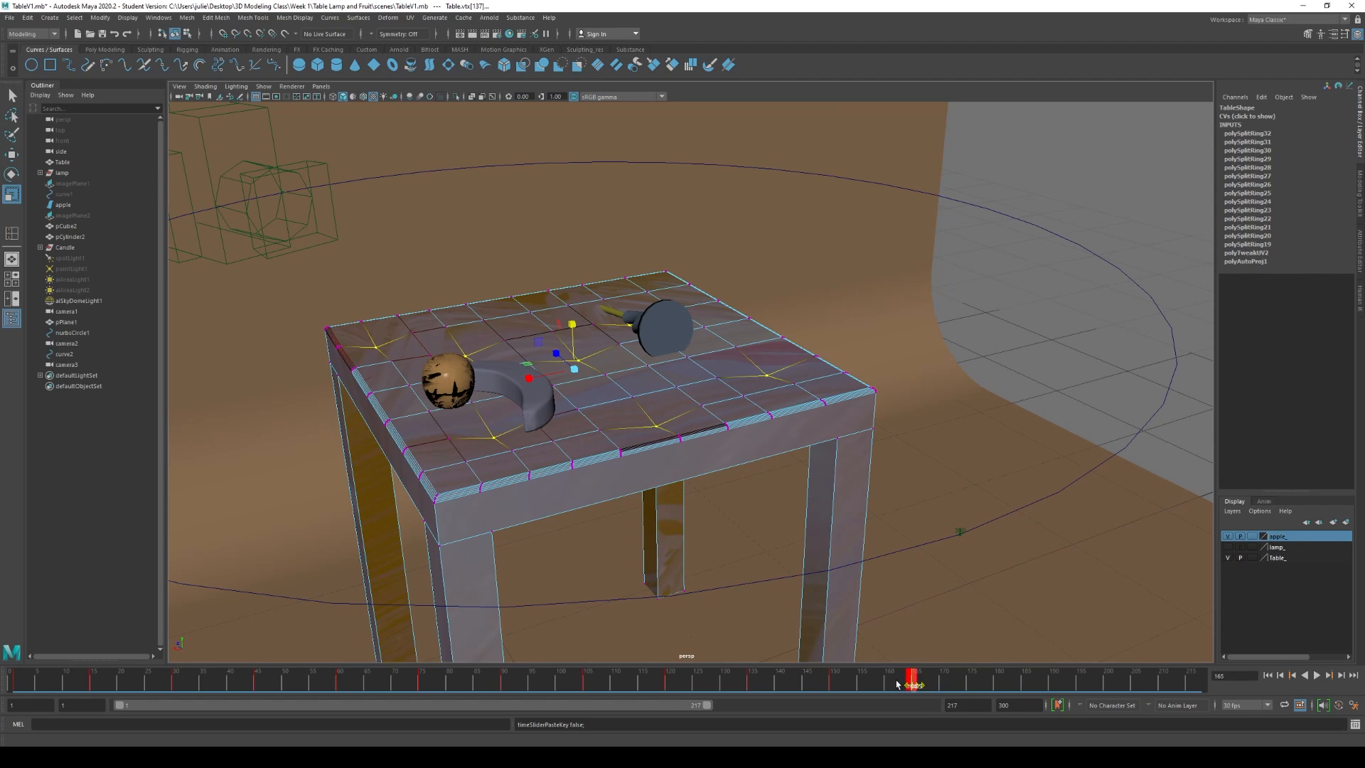
Step: Extend the playback range to end at frame 300, and play back the tabletop animation from the start
{"action": "left_click_drag", "start_coordinate": [703, 705], "coordinate": [601, 711]}
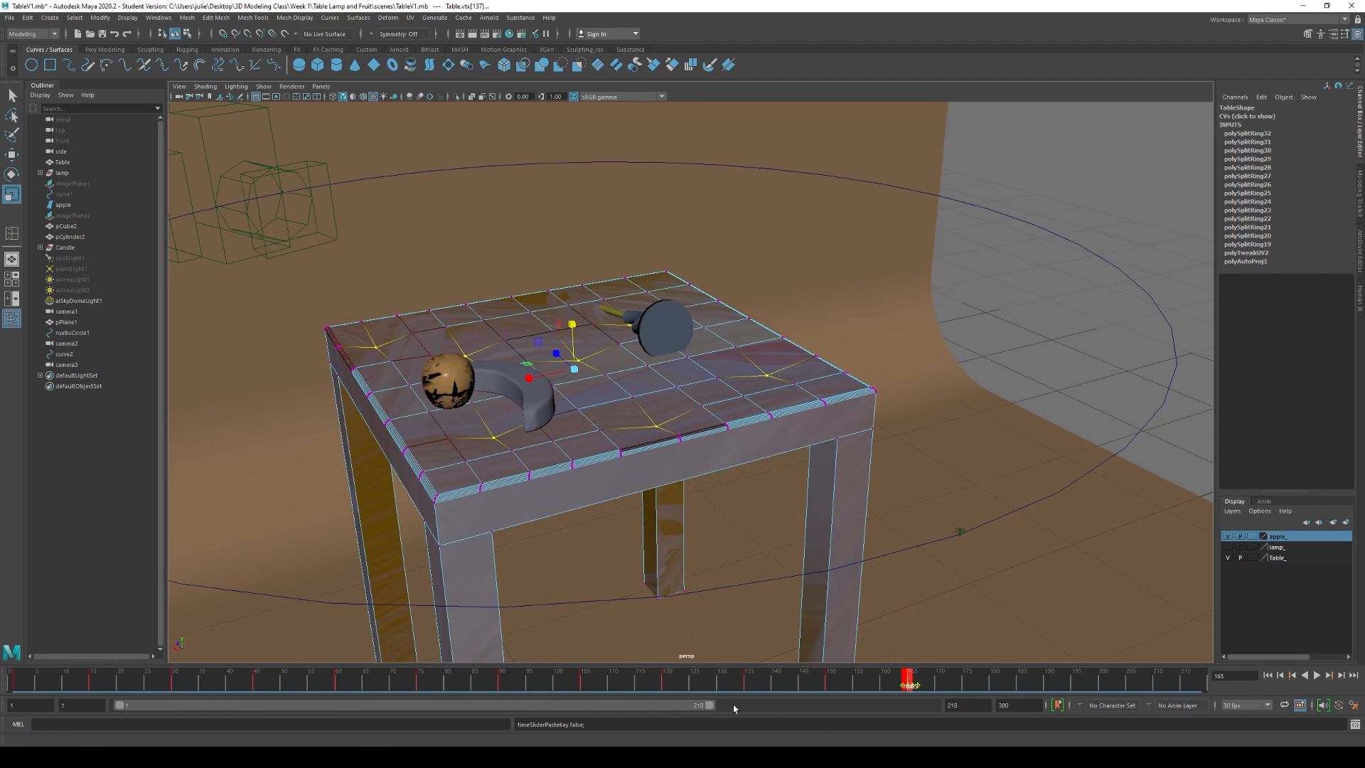
{"action": "left_click_drag", "start_coordinate": [711, 707], "coordinate": [942, 719]}
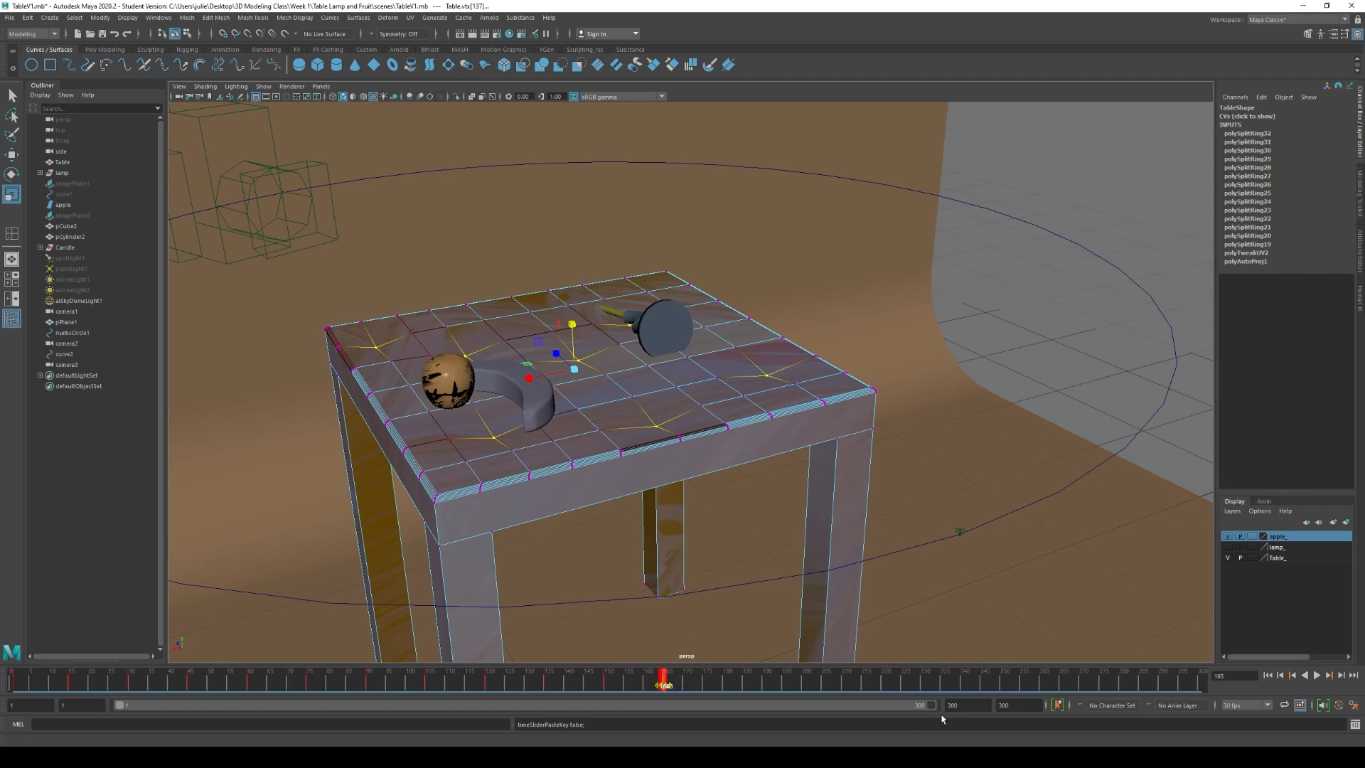
{"action": "key", "text": "alt+v"}
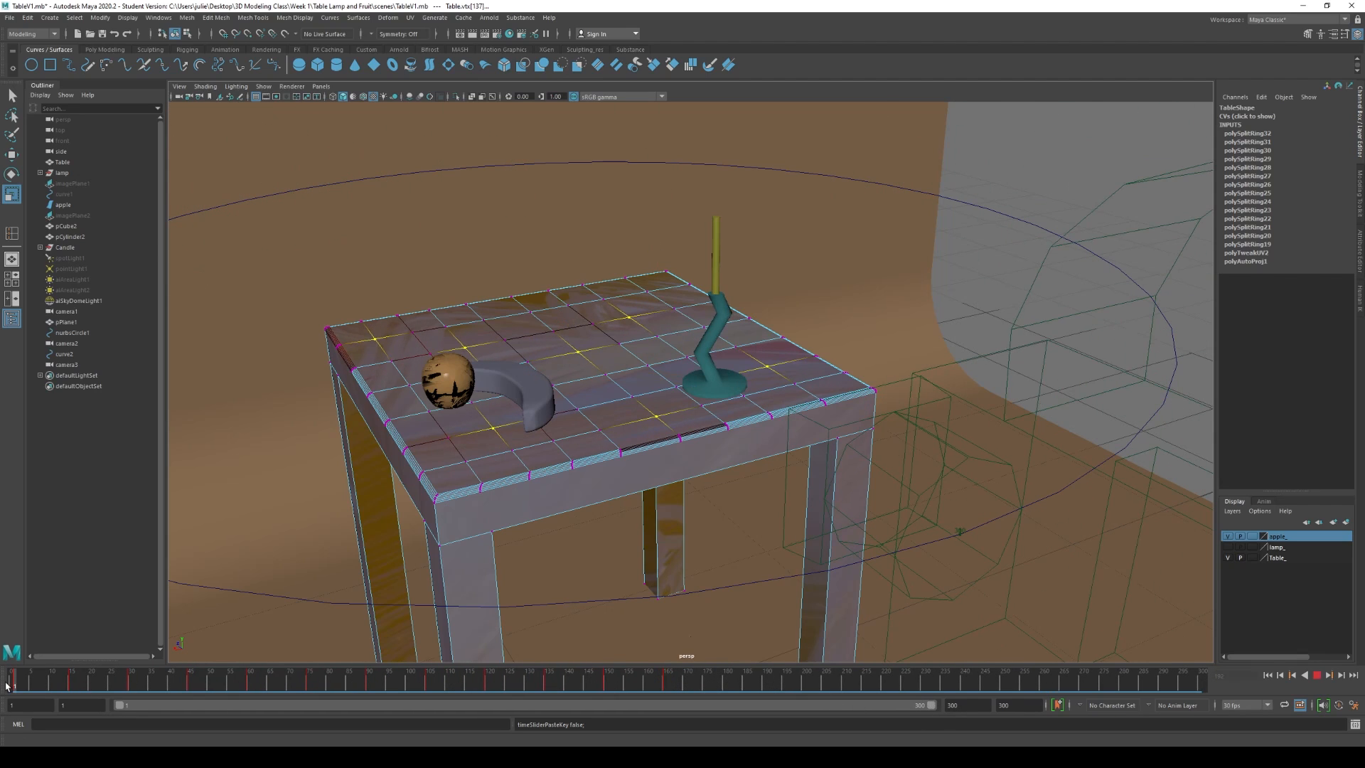
{"action": "mouse_move", "coordinate": [11, 686]}
{"action": "left_mouse_down"}
{"action": "mouse_move", "coordinate": [747, 743]}
{"action": "mouse_move", "coordinate": [548, 743]}
{"action": "left_mouse_up"}
Step: Try pasting the copied vertex keys at frame 180, and undo the paste
{"action": "mouse_move", "coordinate": [549, 681]}
{"action": "left_mouse_down"}
{"action": "mouse_move", "coordinate": [357, 682]}
{"action": "mouse_move", "coordinate": [723, 681]}
{"action": "left_mouse_up"}
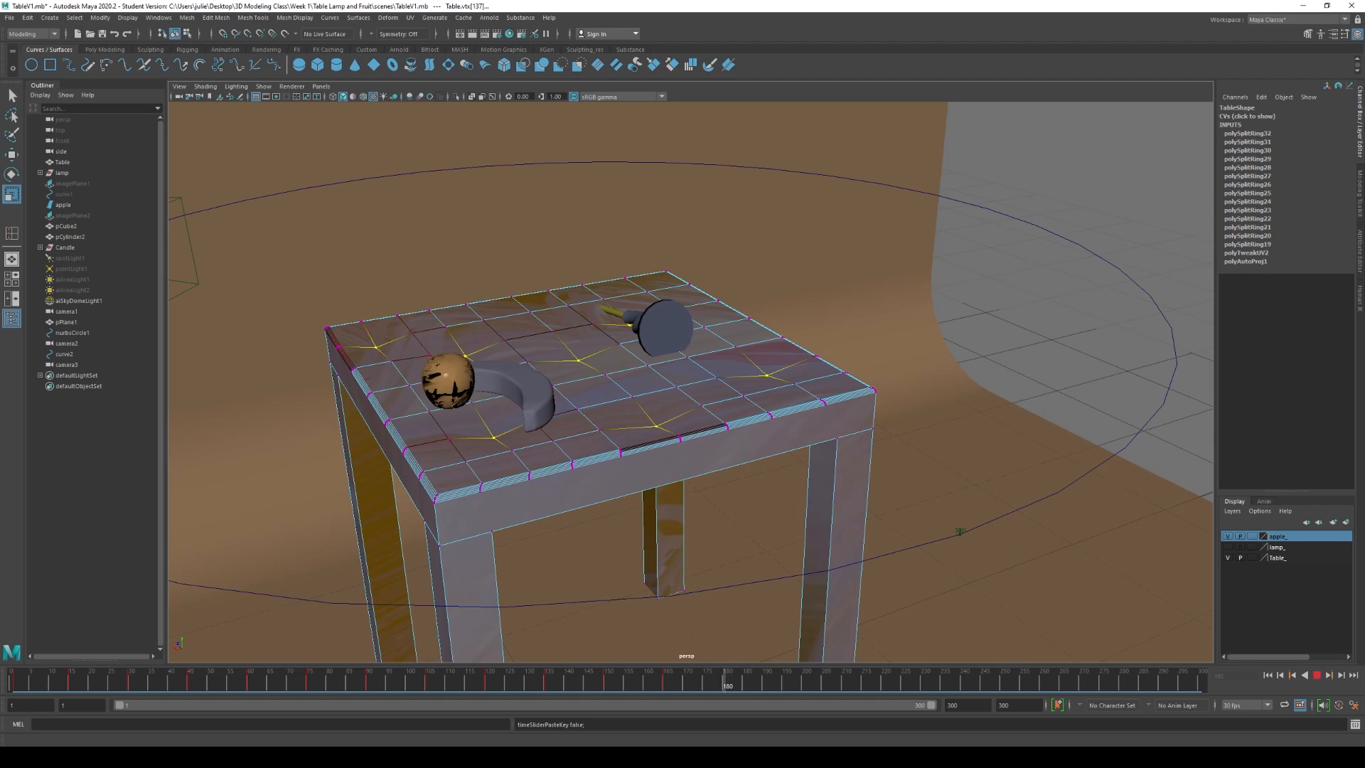
{"action": "right_click", "coordinate": [723, 682]}
{"action": "mouse_move", "coordinate": [784, 502]}
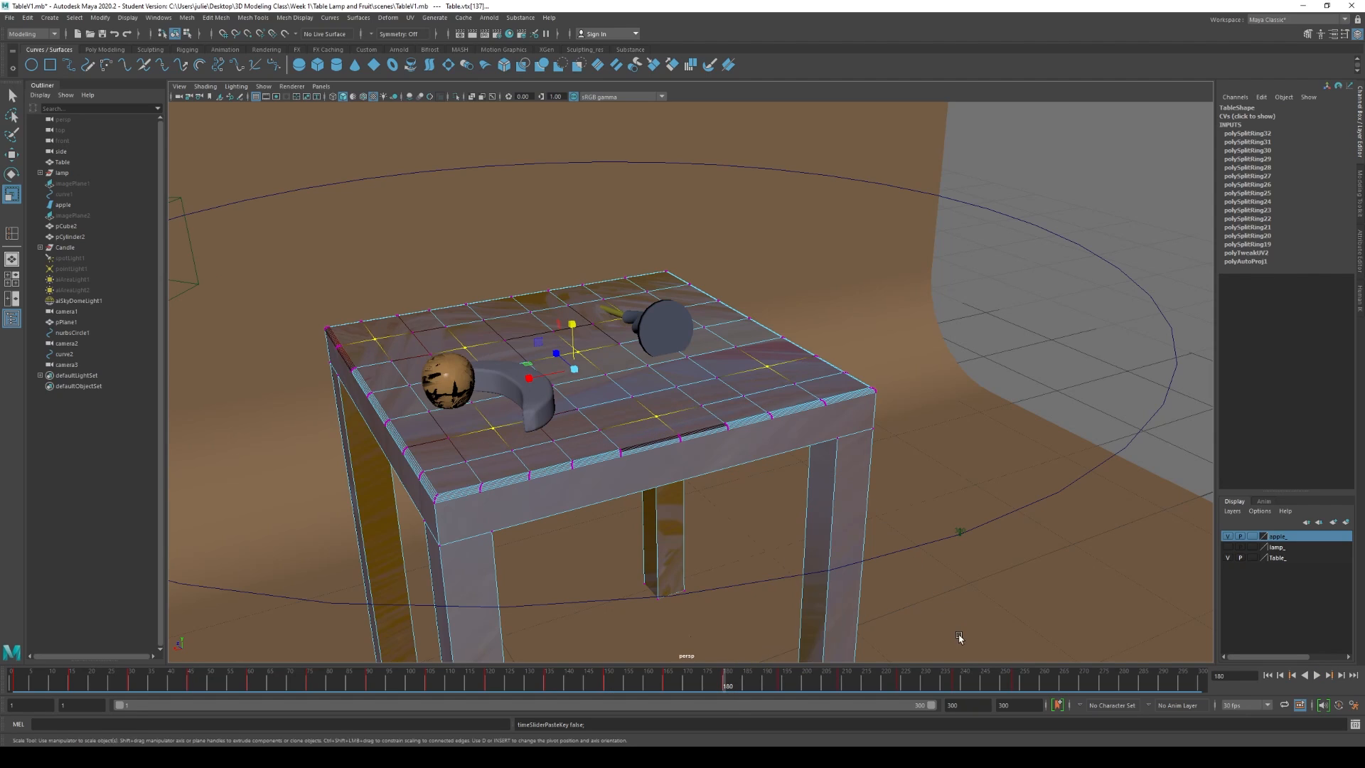
{"action": "key", "text": "ctrl+z"}
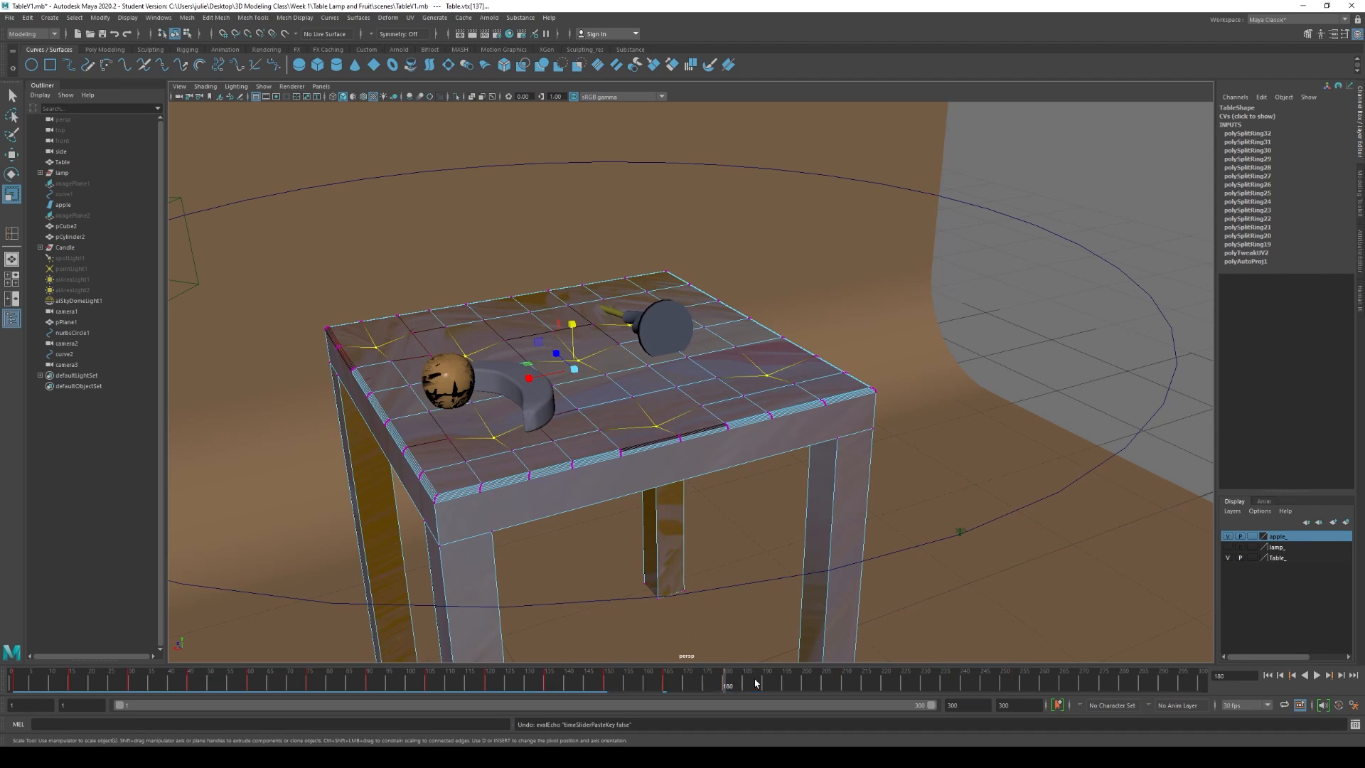
Step: Copy all of the selected vertices' keys from frame 1 through 165 and paste them at frame 180
{"action": "left_click_drag", "start_coordinate": [664, 684], "coordinate": [3, 687], "text": "shift"}
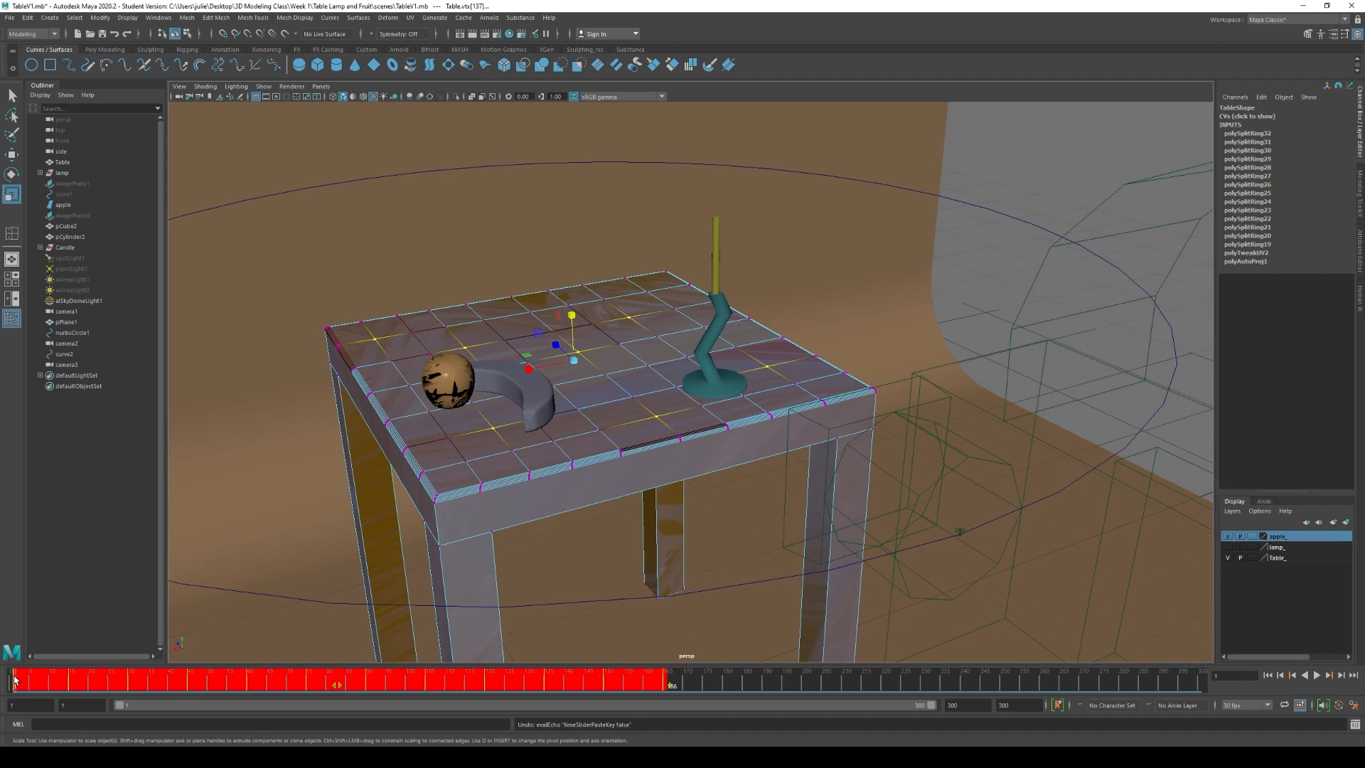
{"action": "right_click", "coordinate": [14, 681]}
{"action": "left_click", "coordinate": [42, 489]}
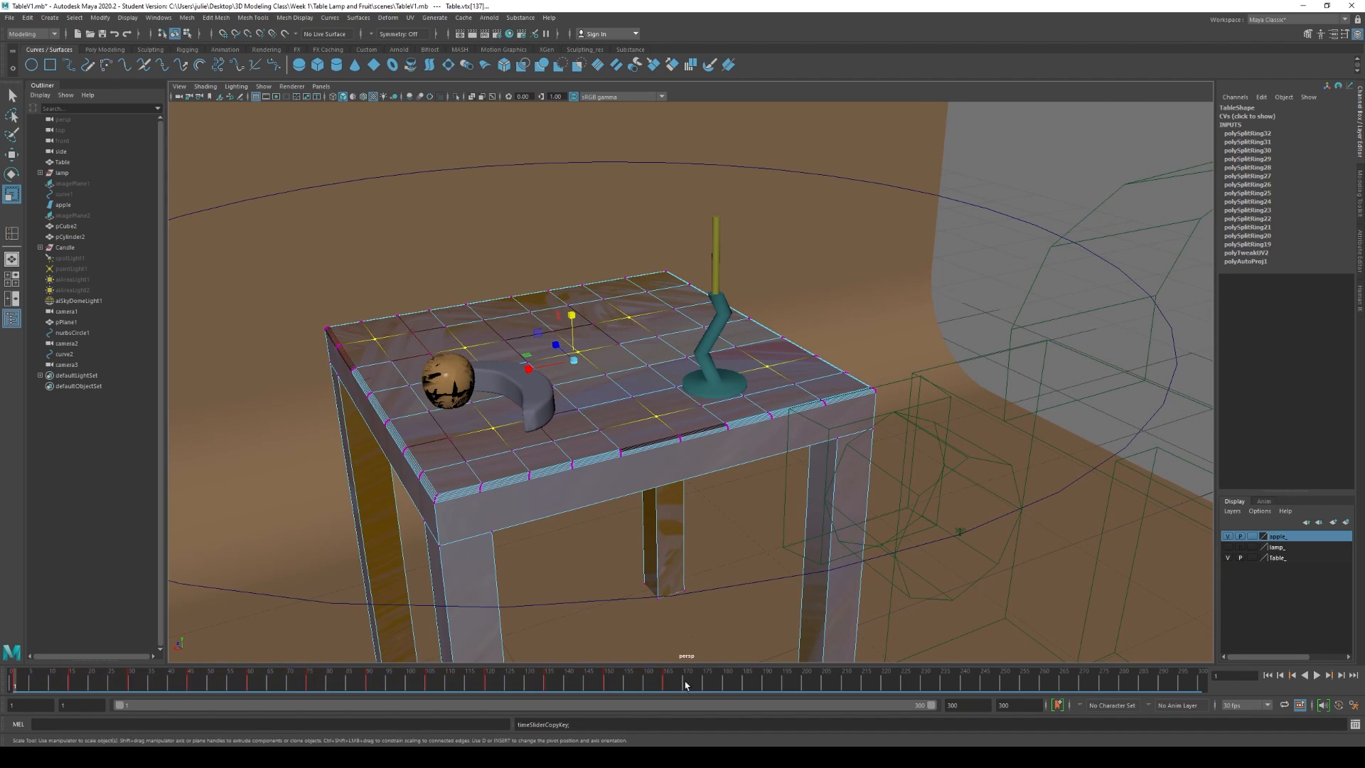
{"action": "left_click", "coordinate": [724, 685]}
{"action": "right_click", "coordinate": [727, 684]}
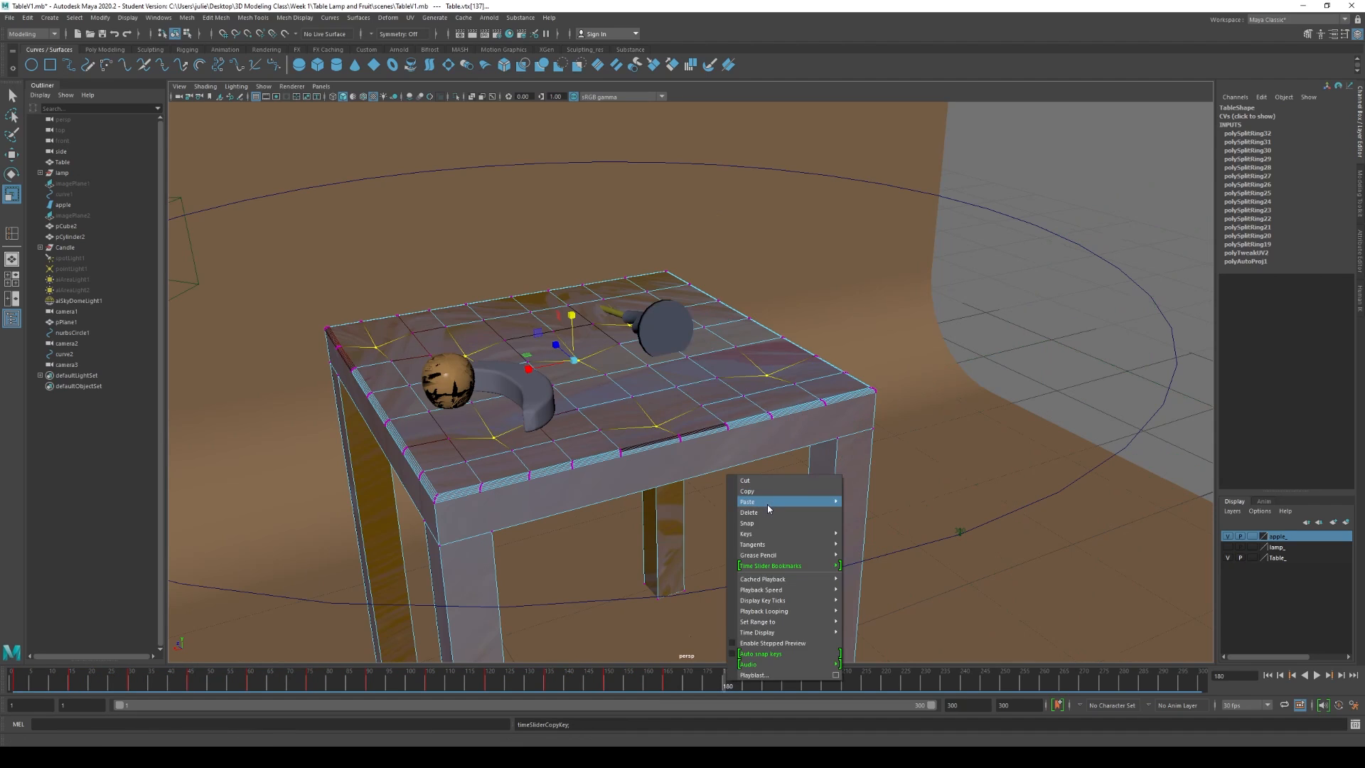
{"action": "mouse_move", "coordinate": [808, 501]}
{"action": "left_click", "coordinate": [889, 503]}
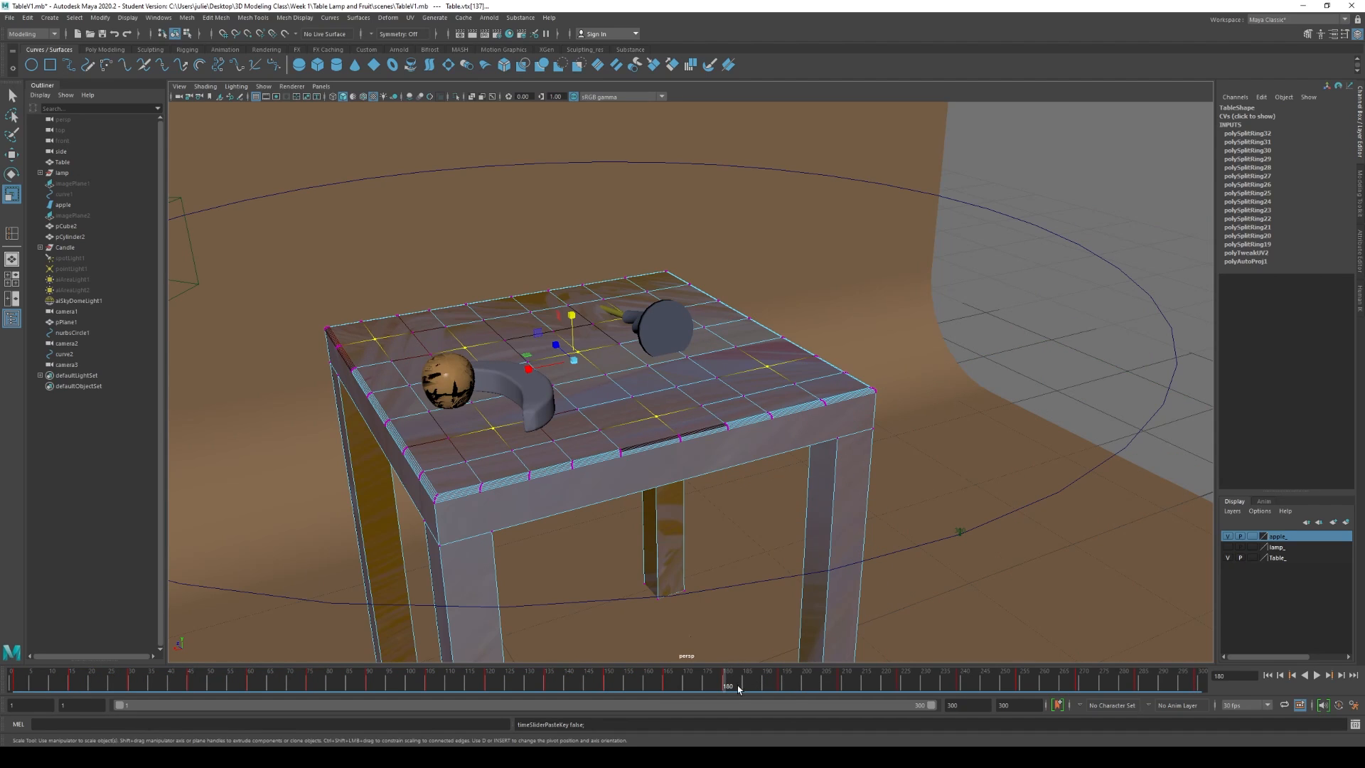
Step: At frame 7, select a different set of six spread-out tabletop vertices and key them
{"action": "left_click_drag", "start_coordinate": [727, 688], "coordinate": [41, 691]}
{"action": "left_click", "coordinate": [466, 465]}
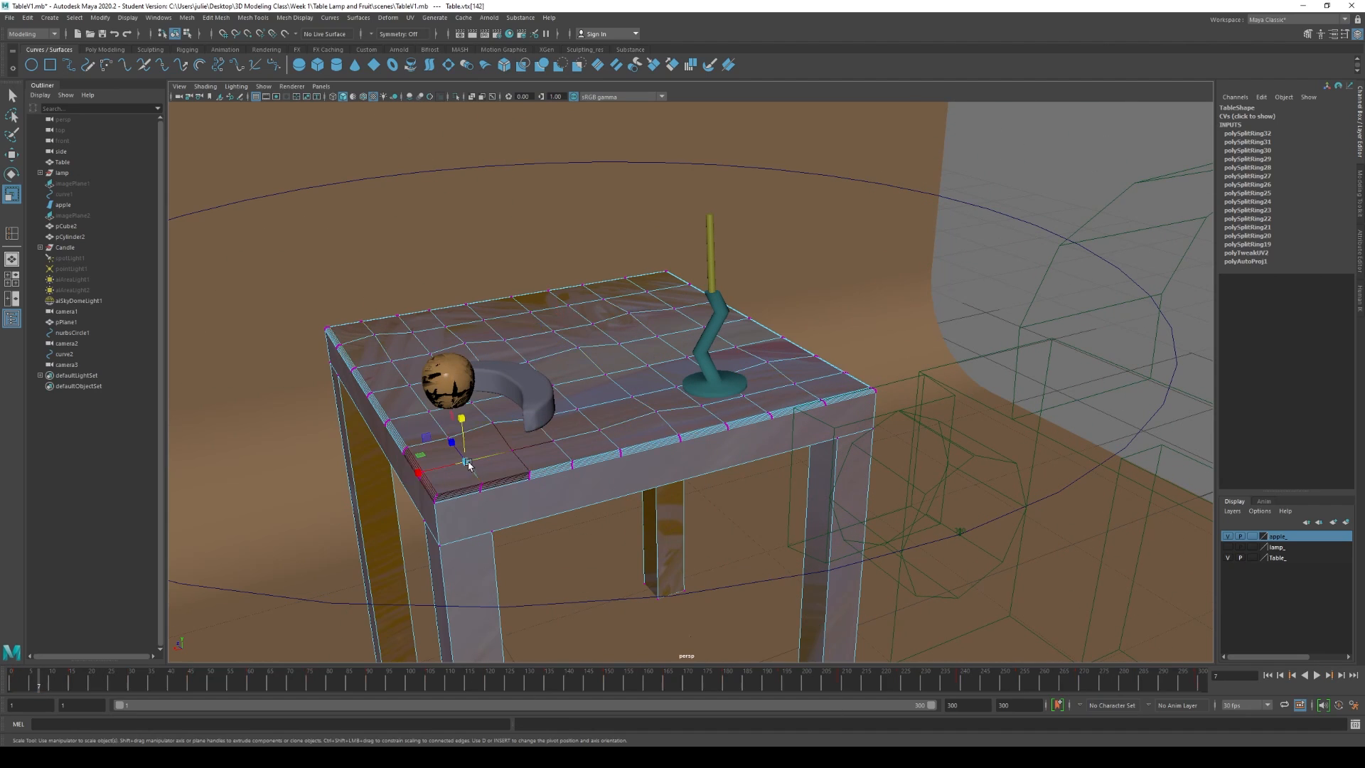
{"action": "left_click", "coordinate": [650, 367], "text": "shift"}
{"action": "left_click", "coordinate": [647, 290], "text": "shift"}
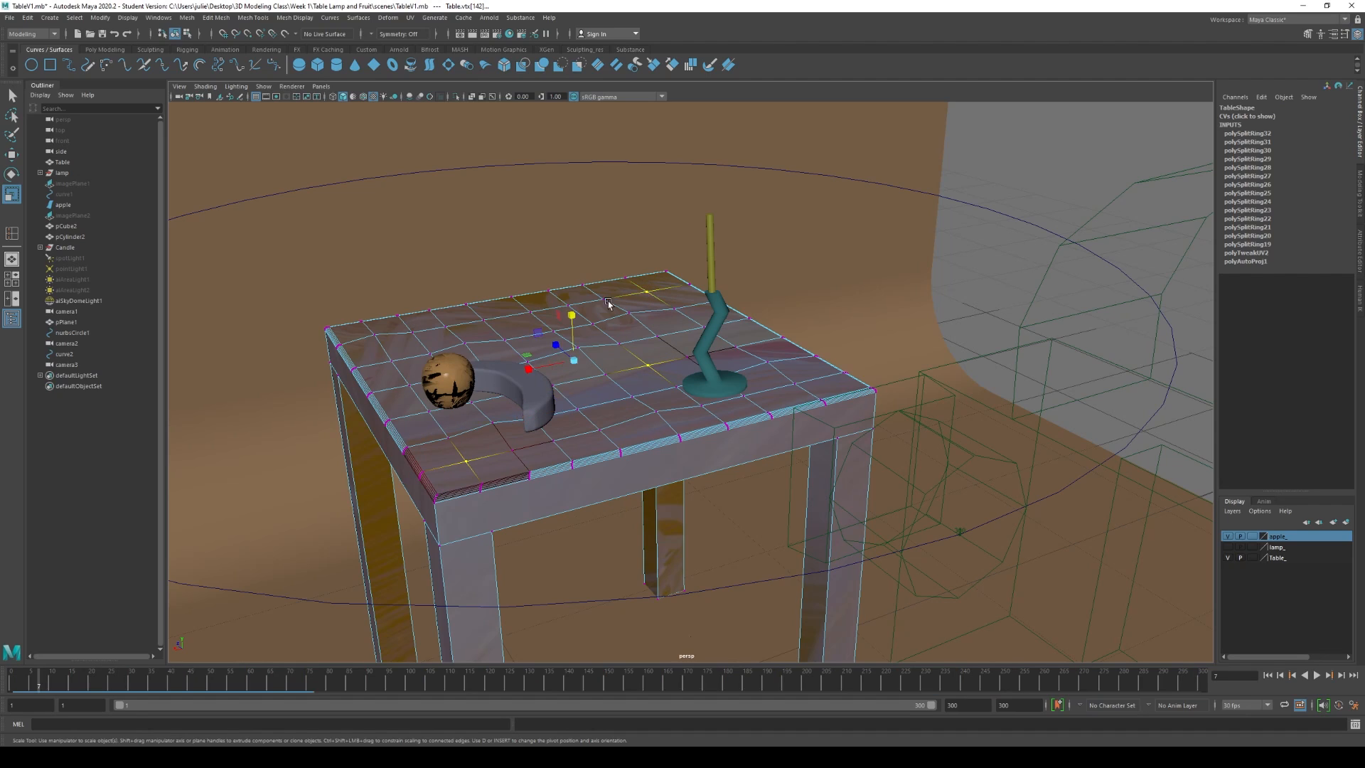
{"action": "left_click", "coordinate": [484, 319], "text": "shift"}
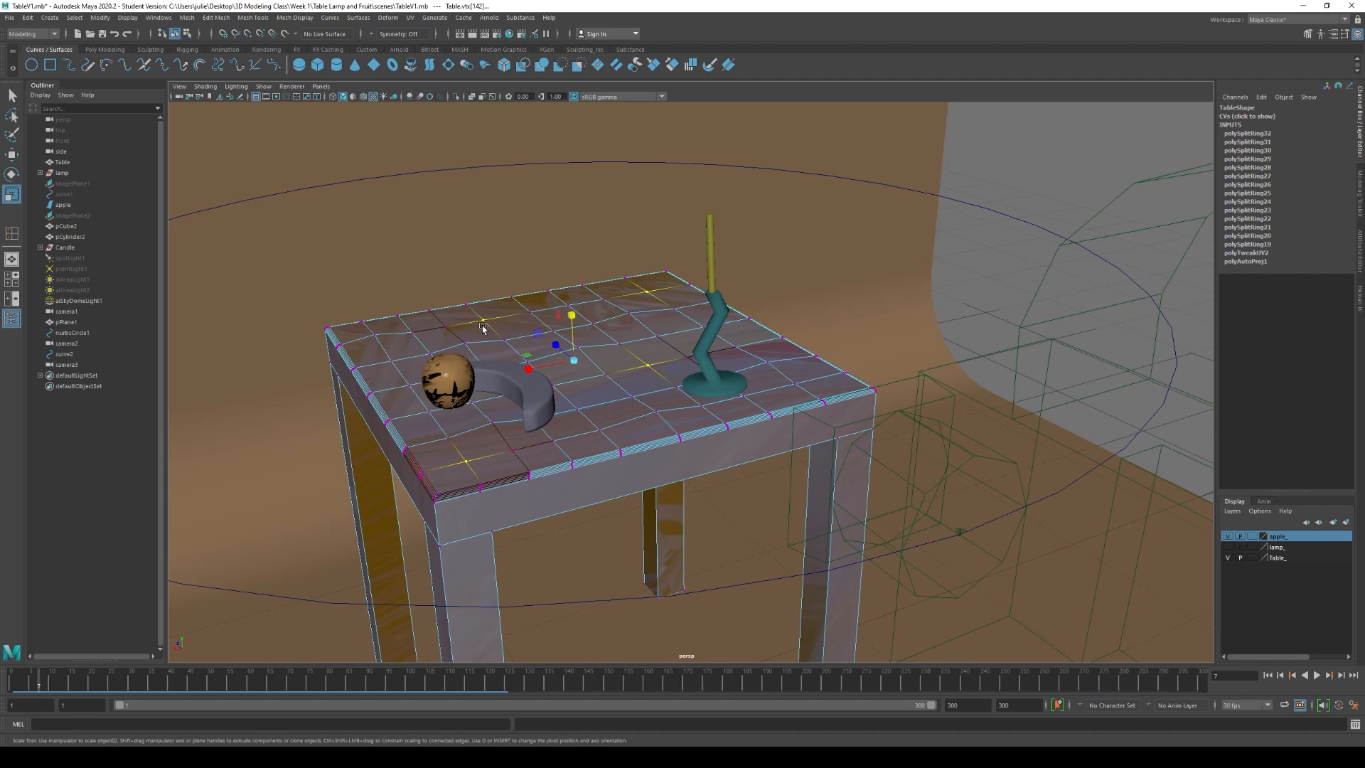
{"action": "left_click", "coordinate": [391, 361], "text": "shift"}
{"action": "left_click", "coordinate": [797, 384], "text": "shift"}
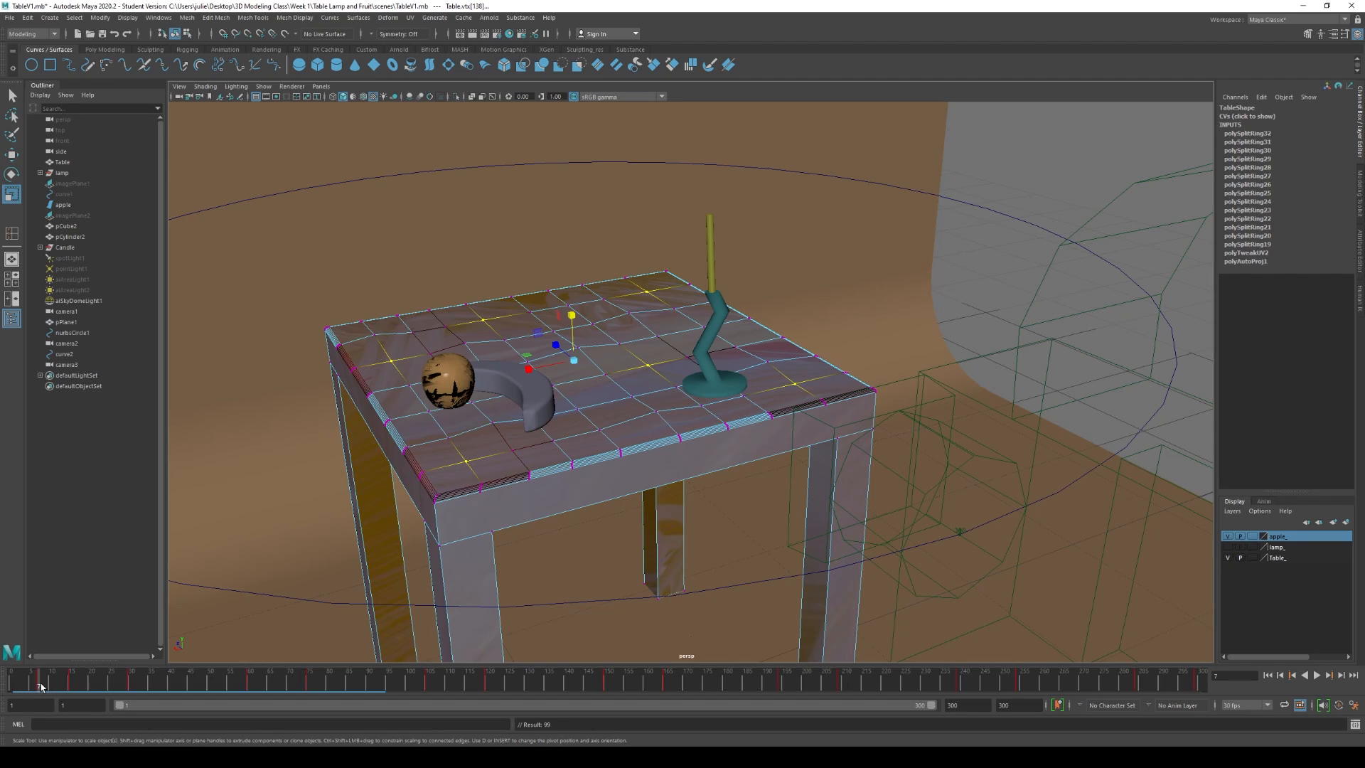
Step: Raise the six selected vertices slightly at frame 22, and lower them below the tabletop at frame 36
{"action": "key", "text": "alt+v"}
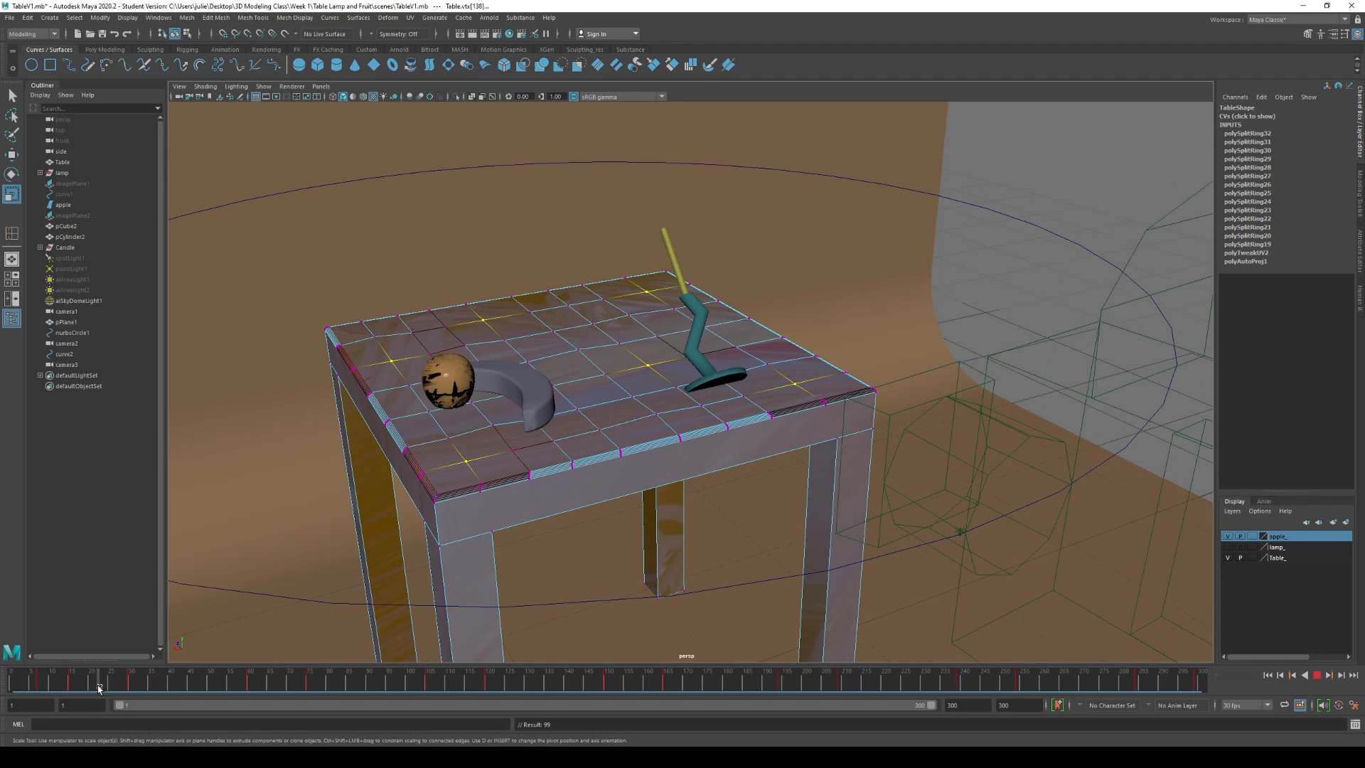
{"action": "key", "text": "alt+v"}
{"action": "key", "text": "w"}
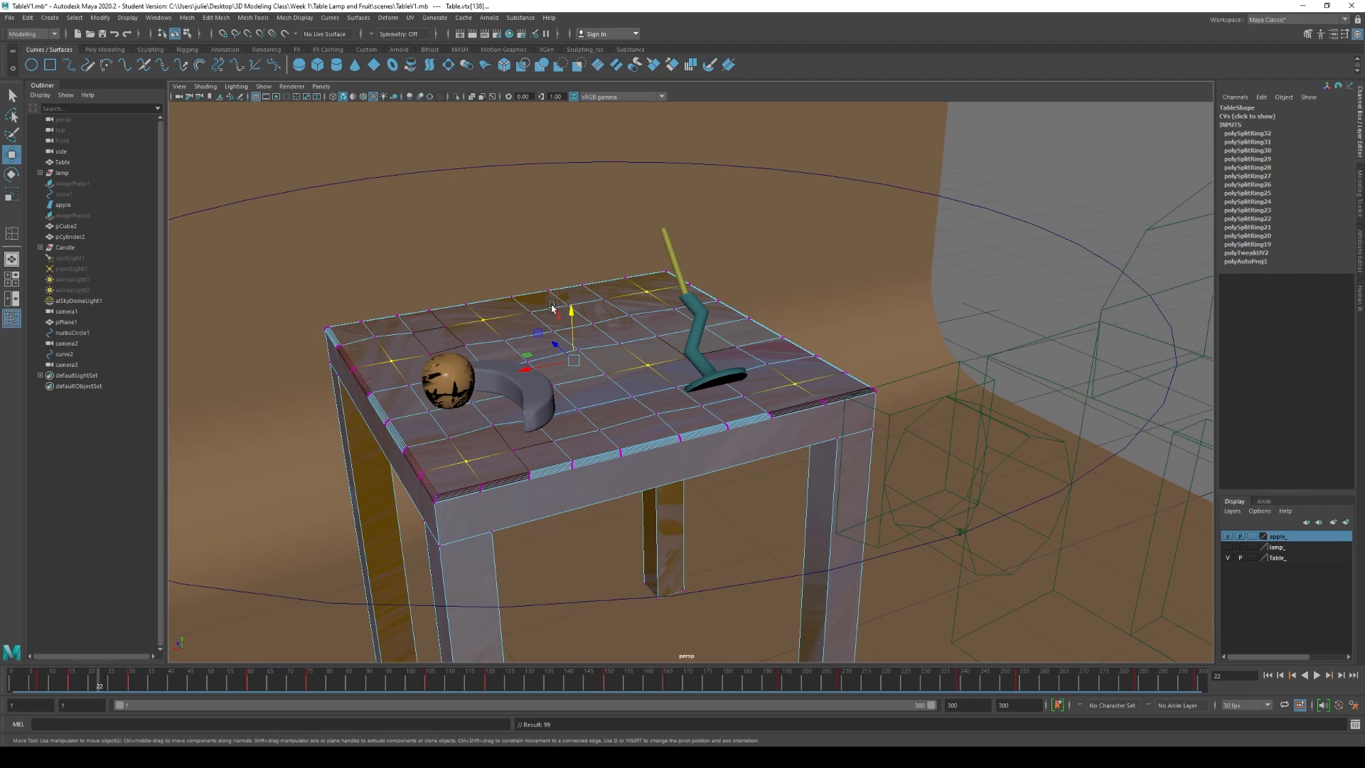
{"action": "left_click_drag", "start_coordinate": [576, 316], "coordinate": [576, 297]}
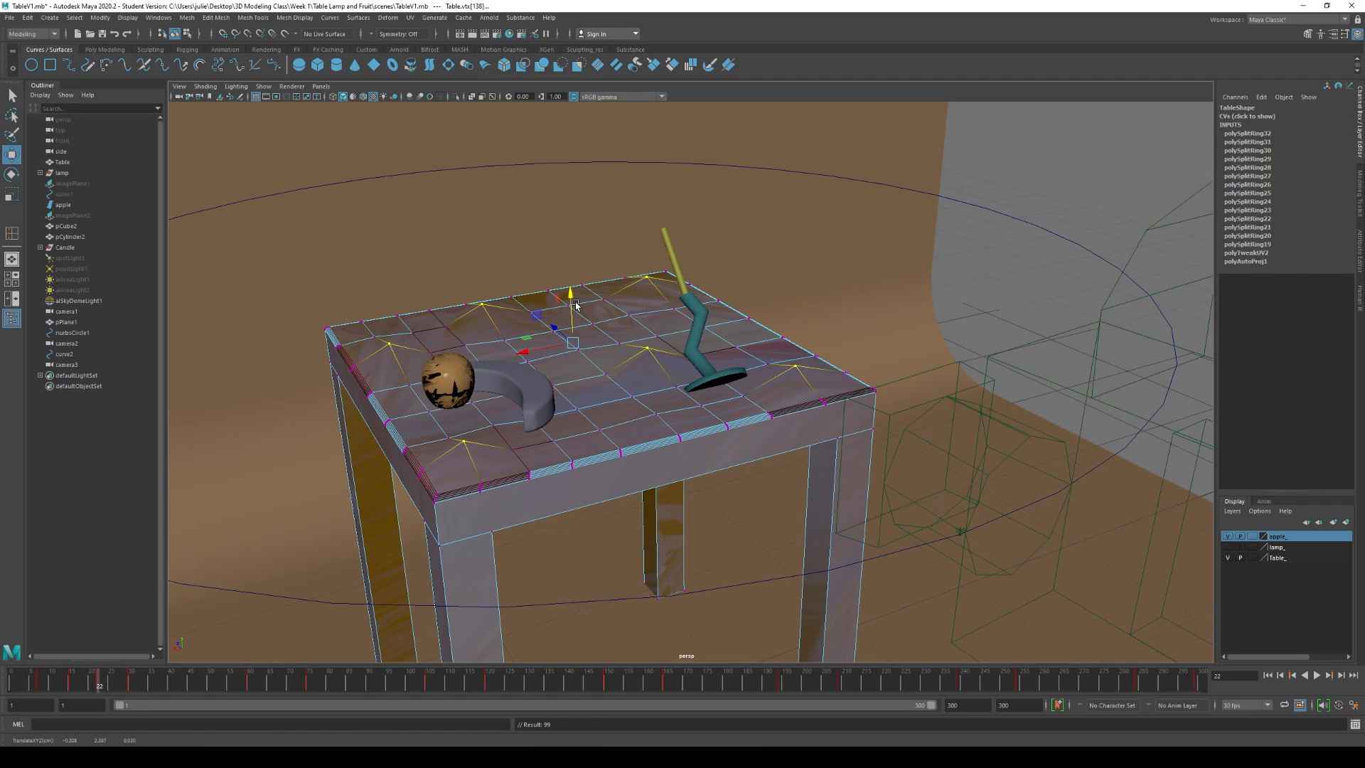
{"action": "left_click_drag", "start_coordinate": [97, 688], "coordinate": [154, 688]}
{"action": "left_click_drag", "start_coordinate": [566, 291], "coordinate": [582, 327]}
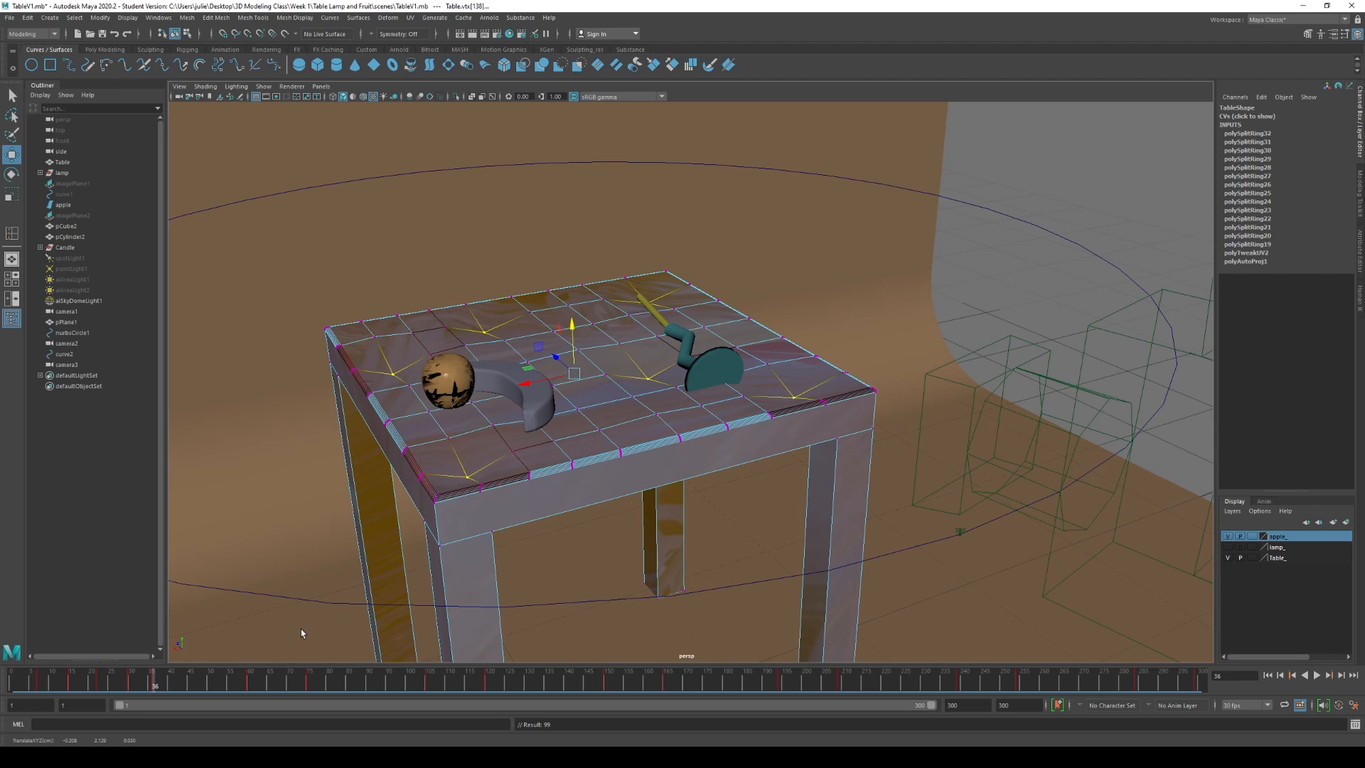
Step: At frame 46, scale the selected vertices level with the tabletop, key them, and play back the motion
{"action": "left_click_drag", "start_coordinate": [156, 685], "coordinate": [192, 697]}
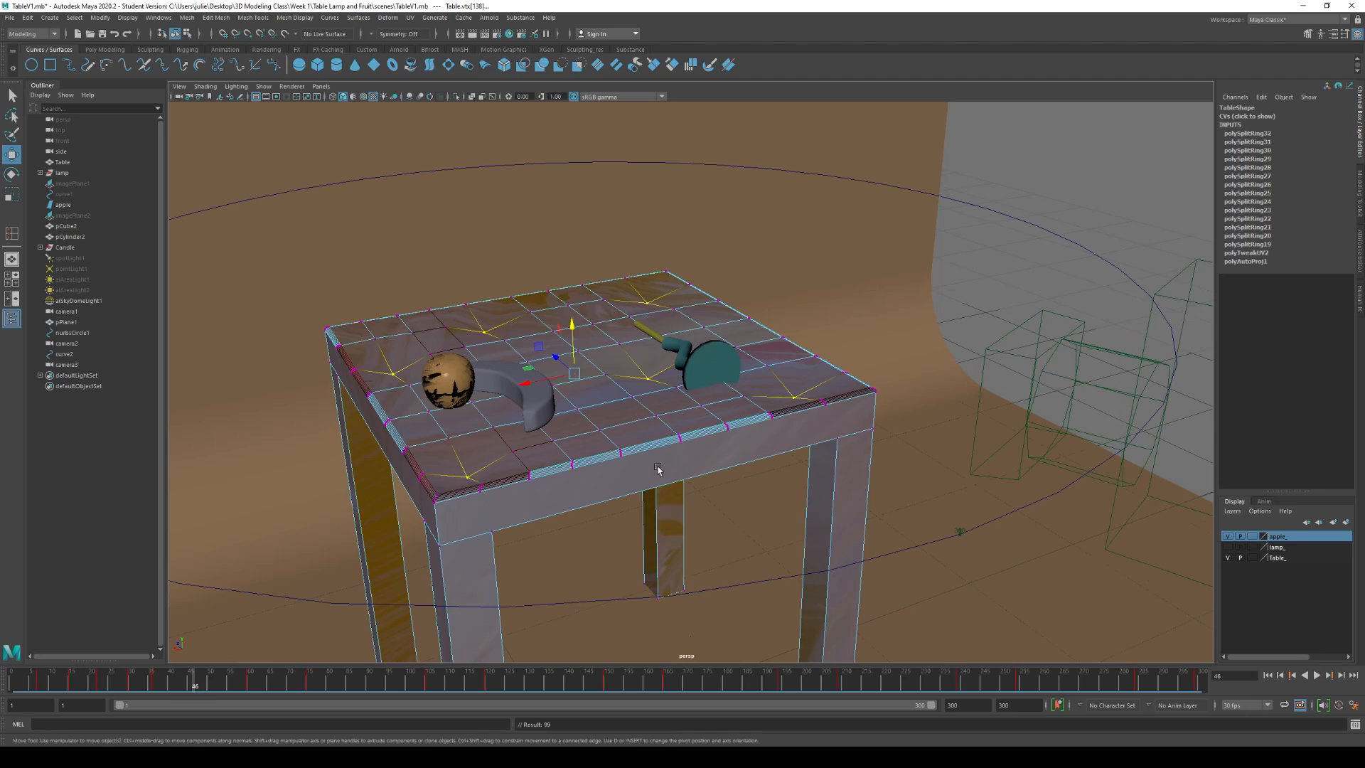
{"action": "key", "text": "r"}
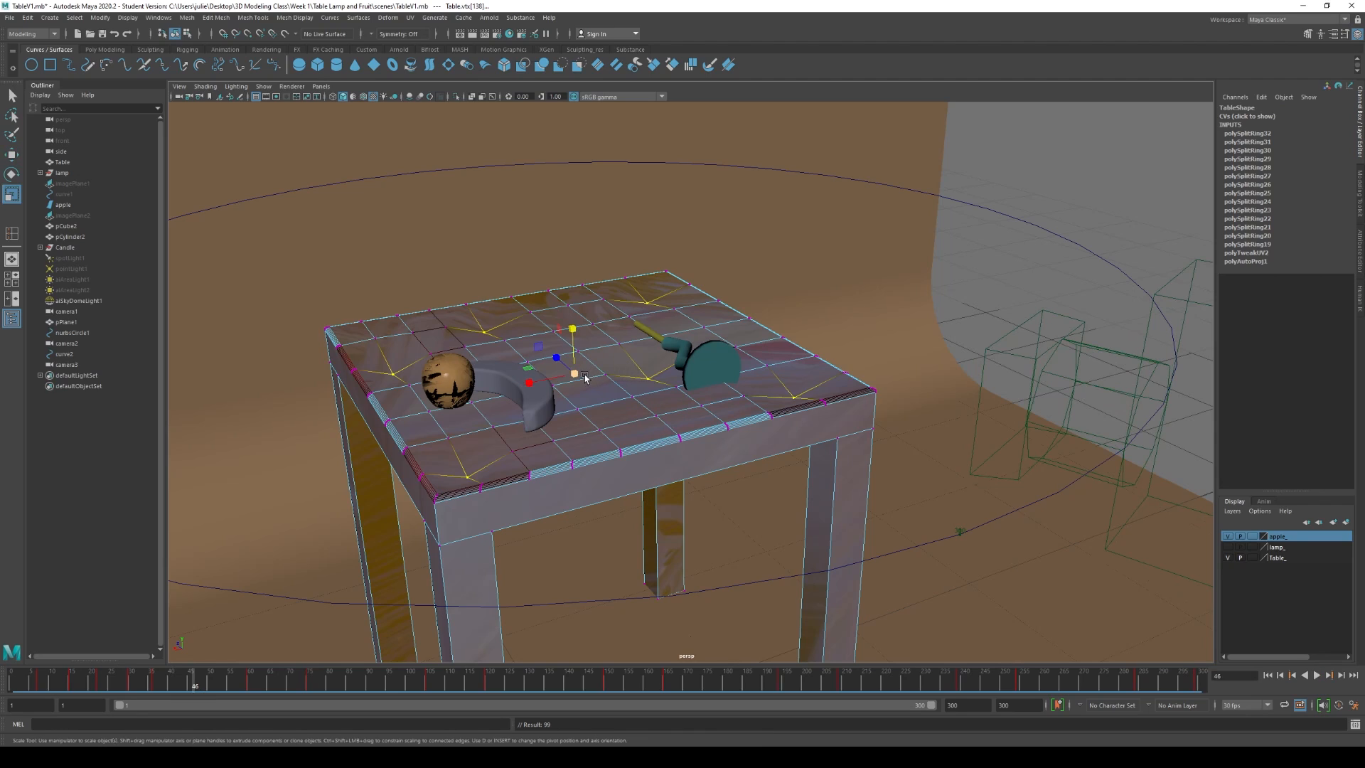
{"action": "key", "text": "d"}
{"action": "key", "text": "v"}
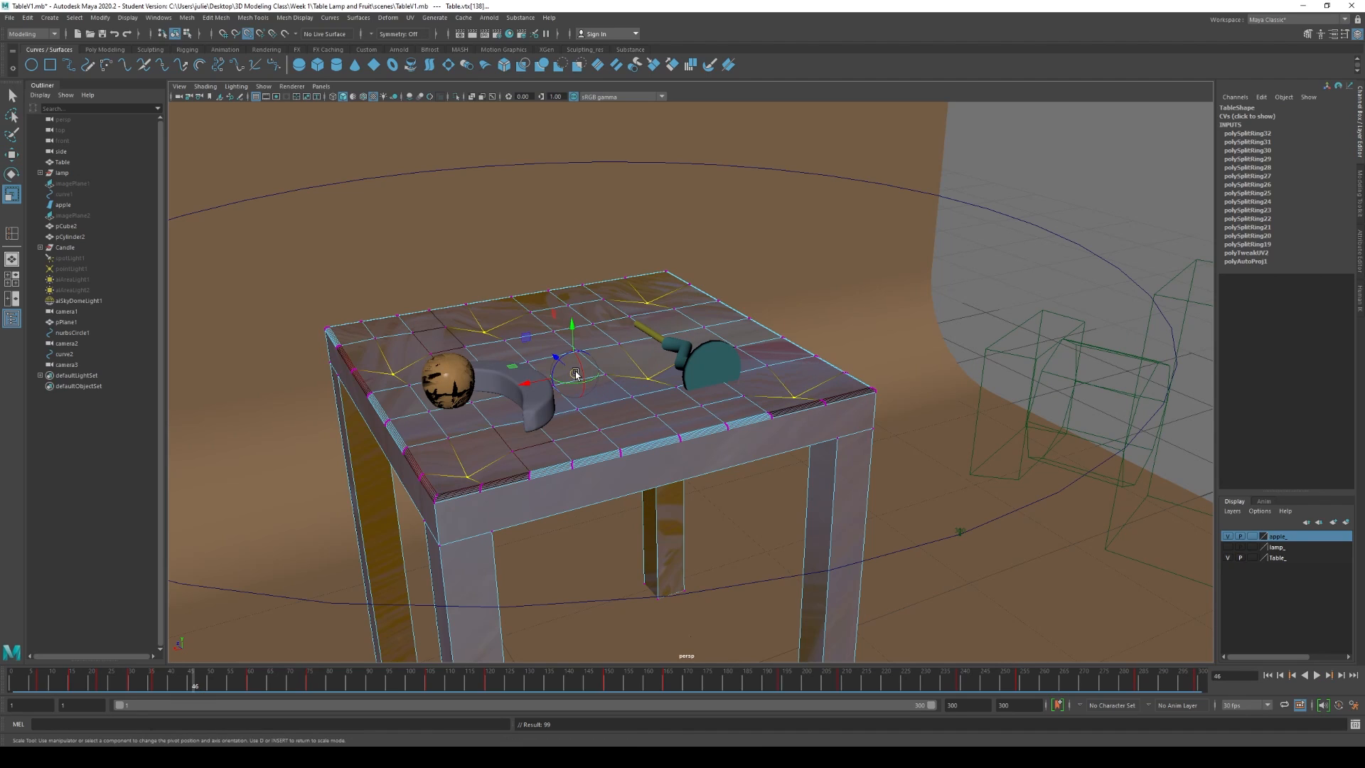
{"action": "left_click_drag", "start_coordinate": [576, 375], "coordinate": [577, 411]}
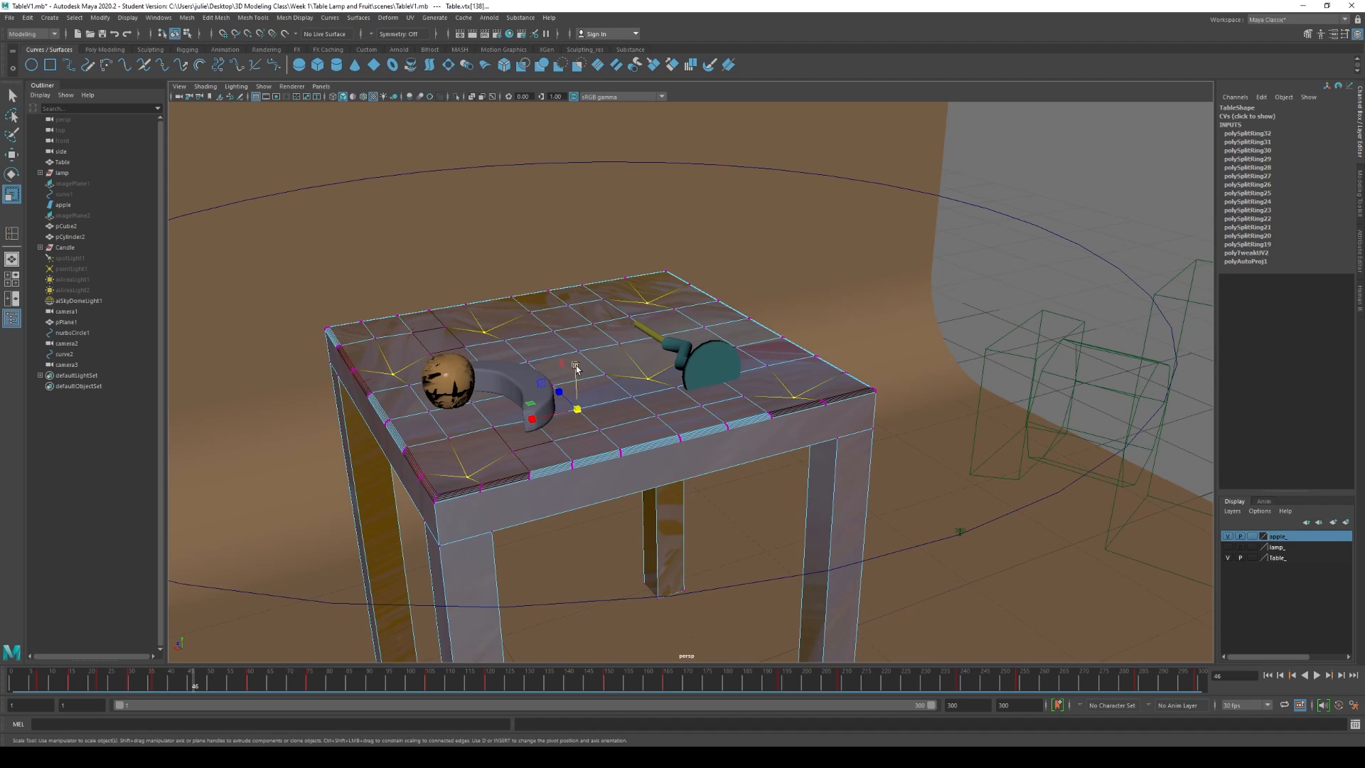
{"action": "left_click_drag", "start_coordinate": [576, 367], "coordinate": [580, 436]}
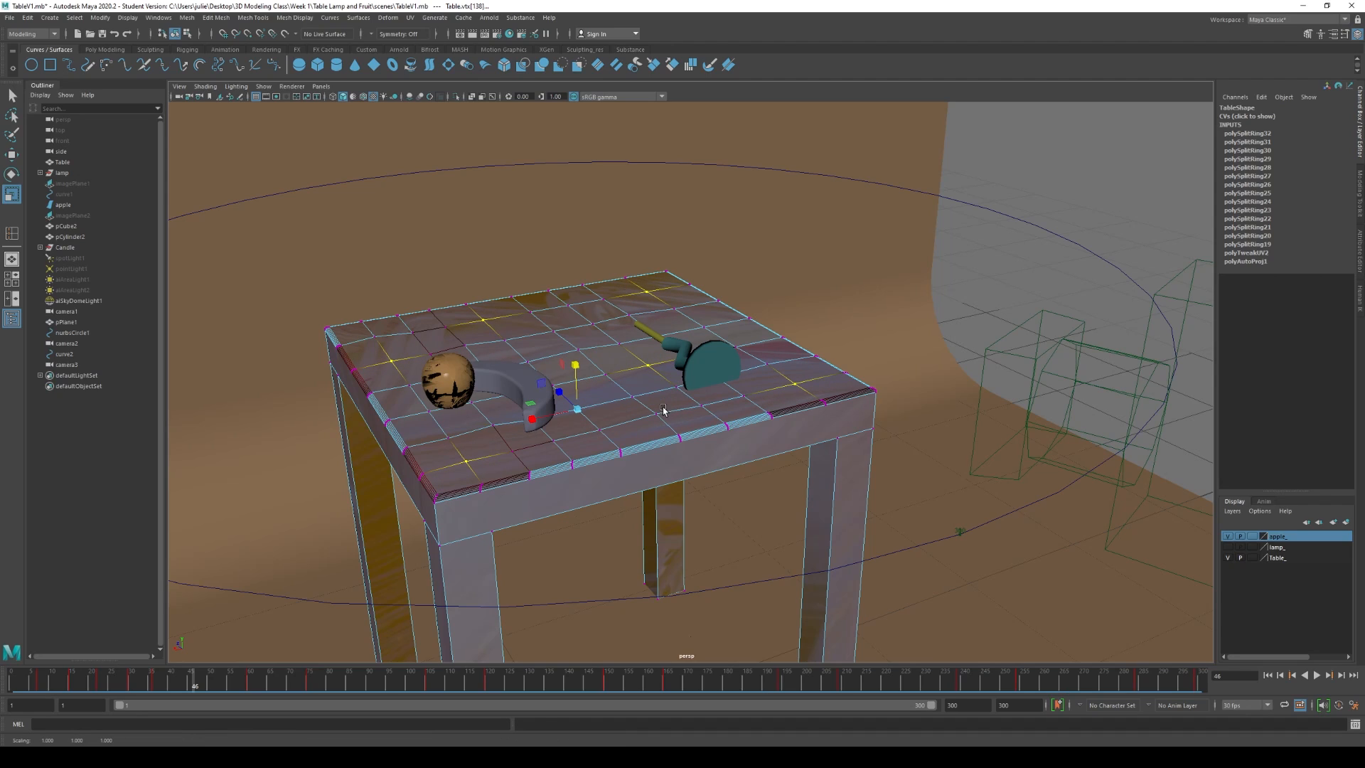
{"action": "key", "text": "s"}
{"action": "key", "text": "alt+v"}
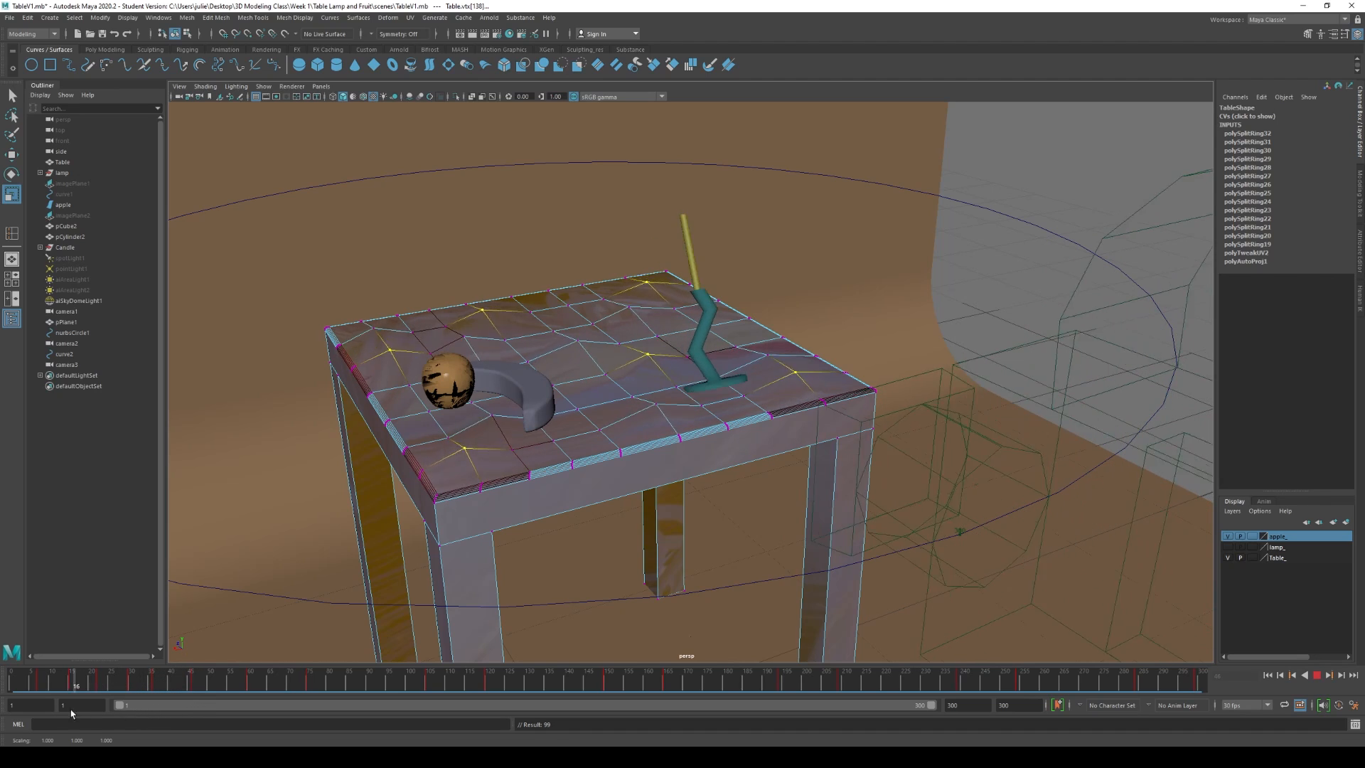
{"action": "left_click", "coordinate": [10, 683]}
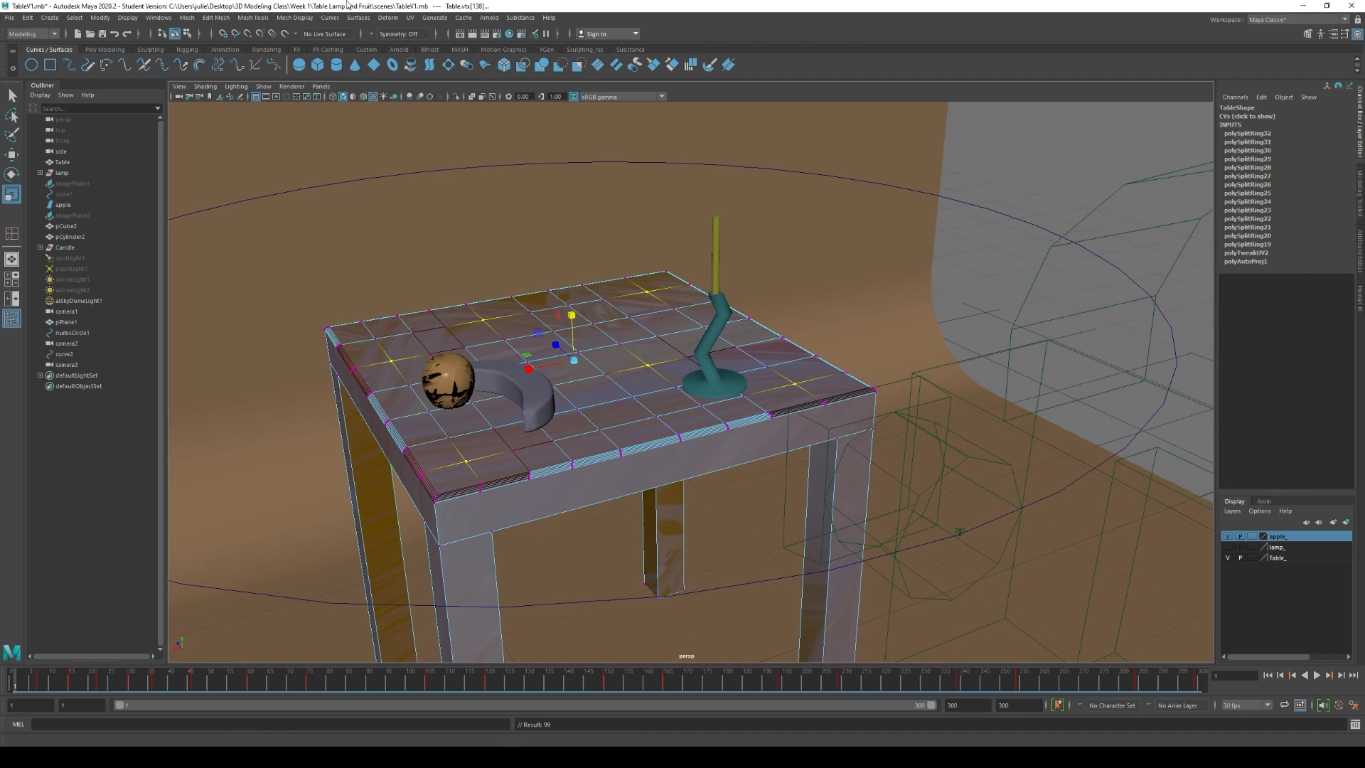
Step: Switch to the Animation menu set, examine the vertices' curves in the Graph Editor, and play through the animation
{"action": "left_click", "coordinate": [53, 33]}
{"action": "left_click", "coordinate": [30, 67]}
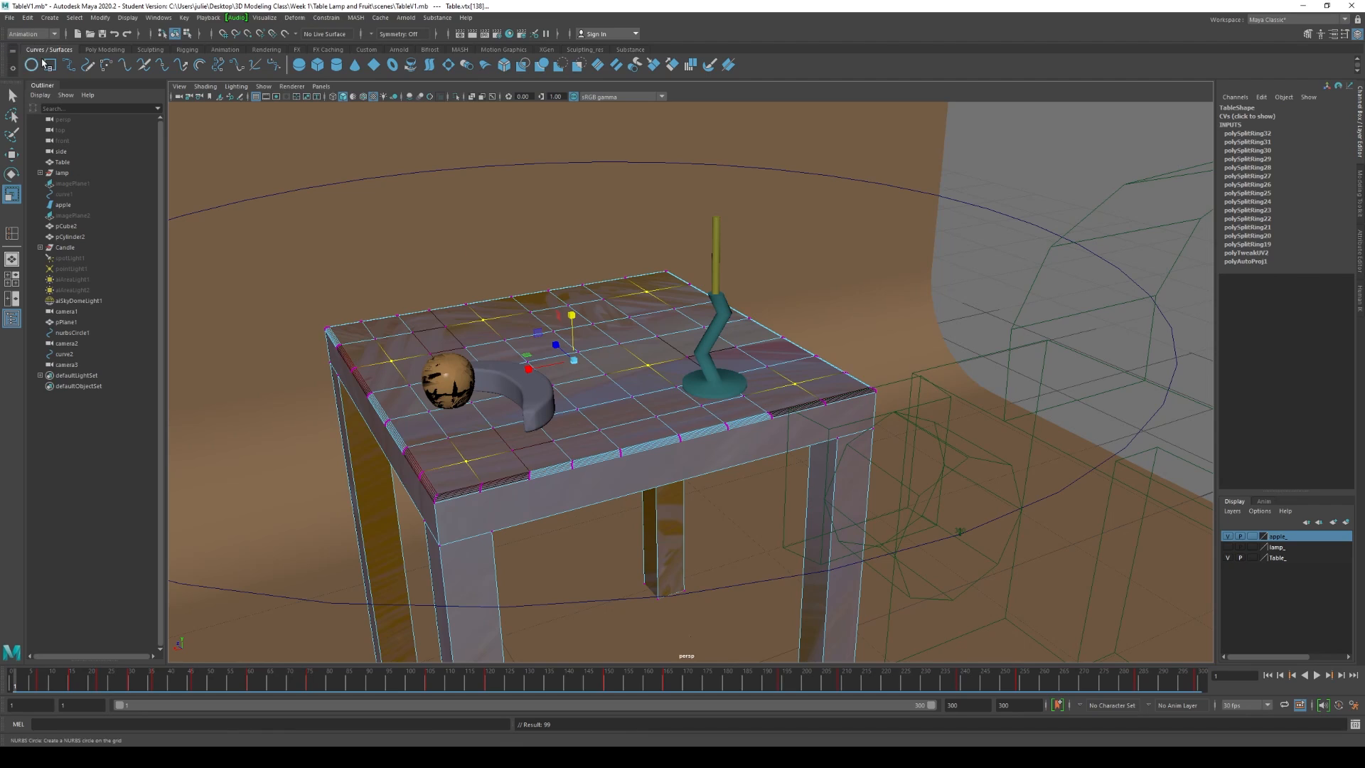
{"action": "left_click", "coordinate": [149, 18]}
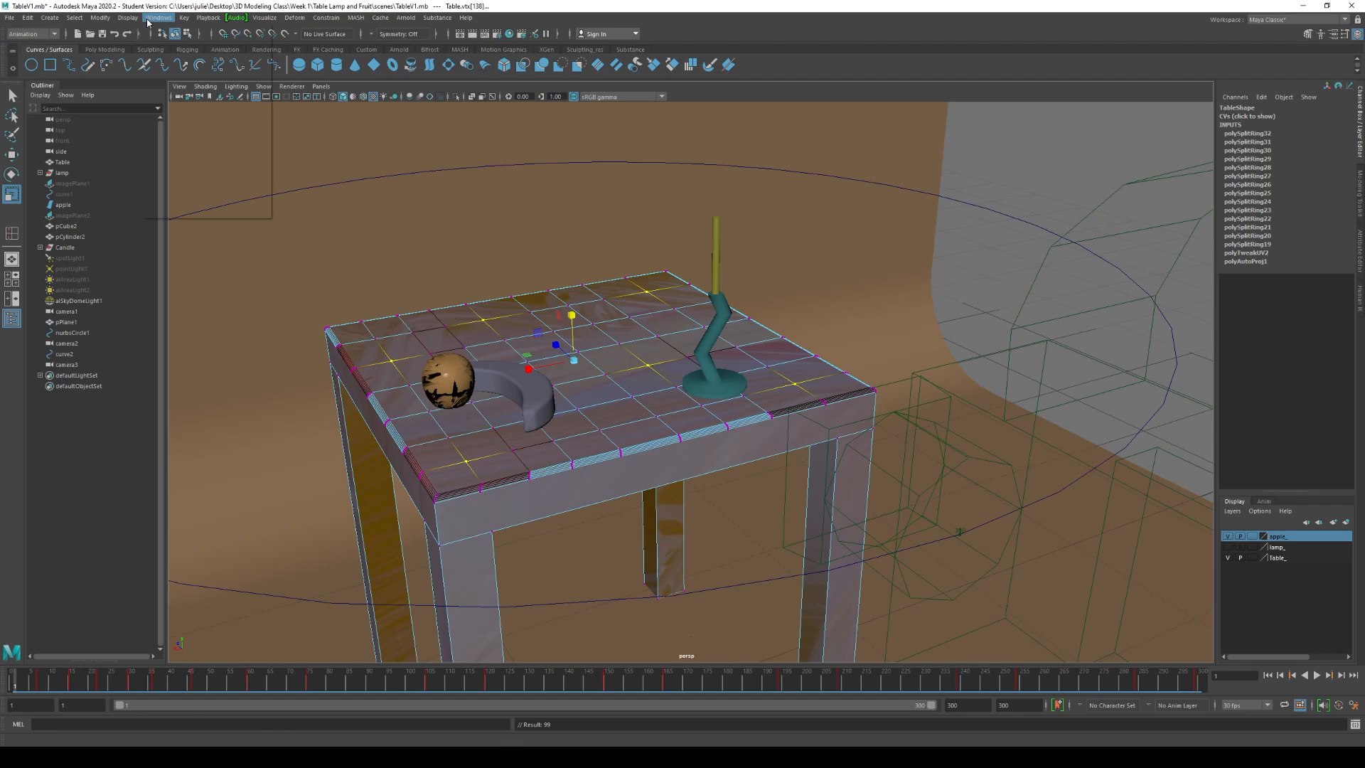
{"action": "mouse_move", "coordinate": [214, 77]}
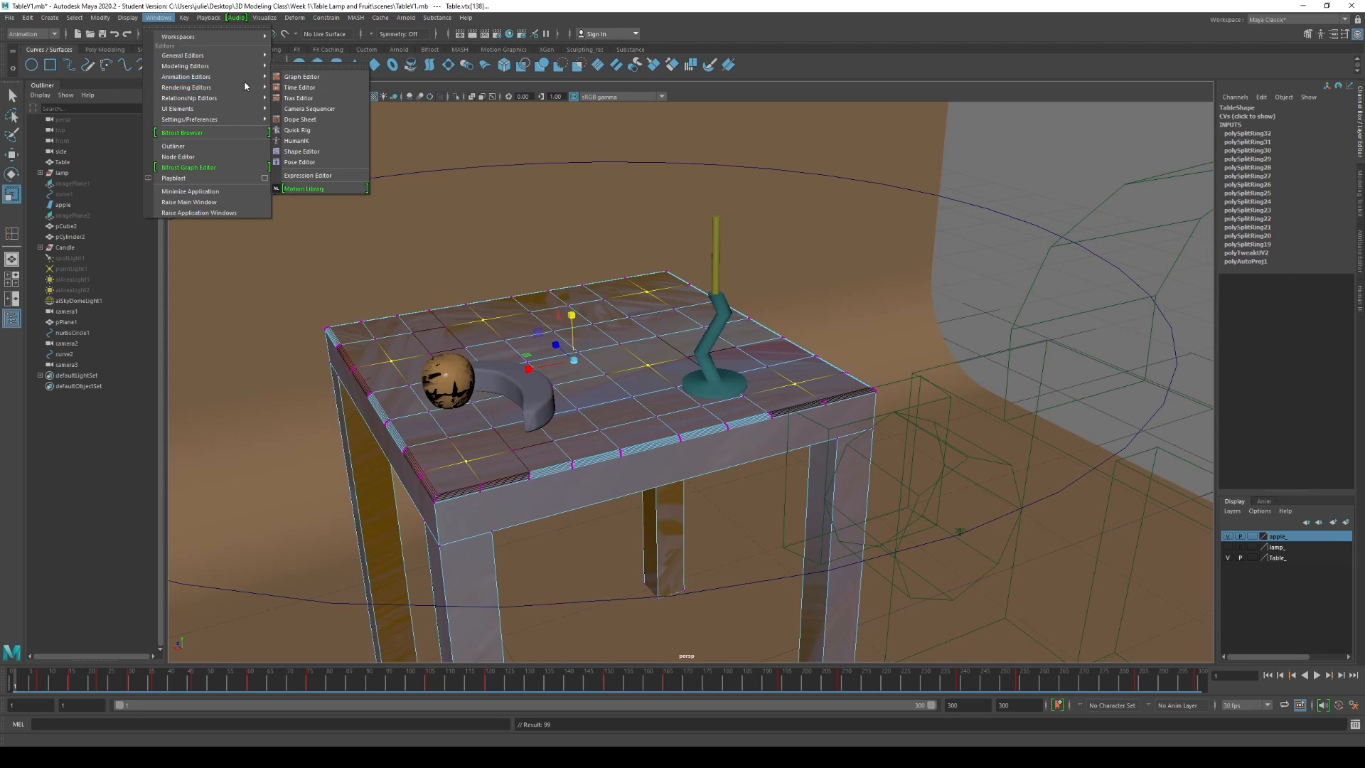
{"action": "left_click", "coordinate": [325, 80]}
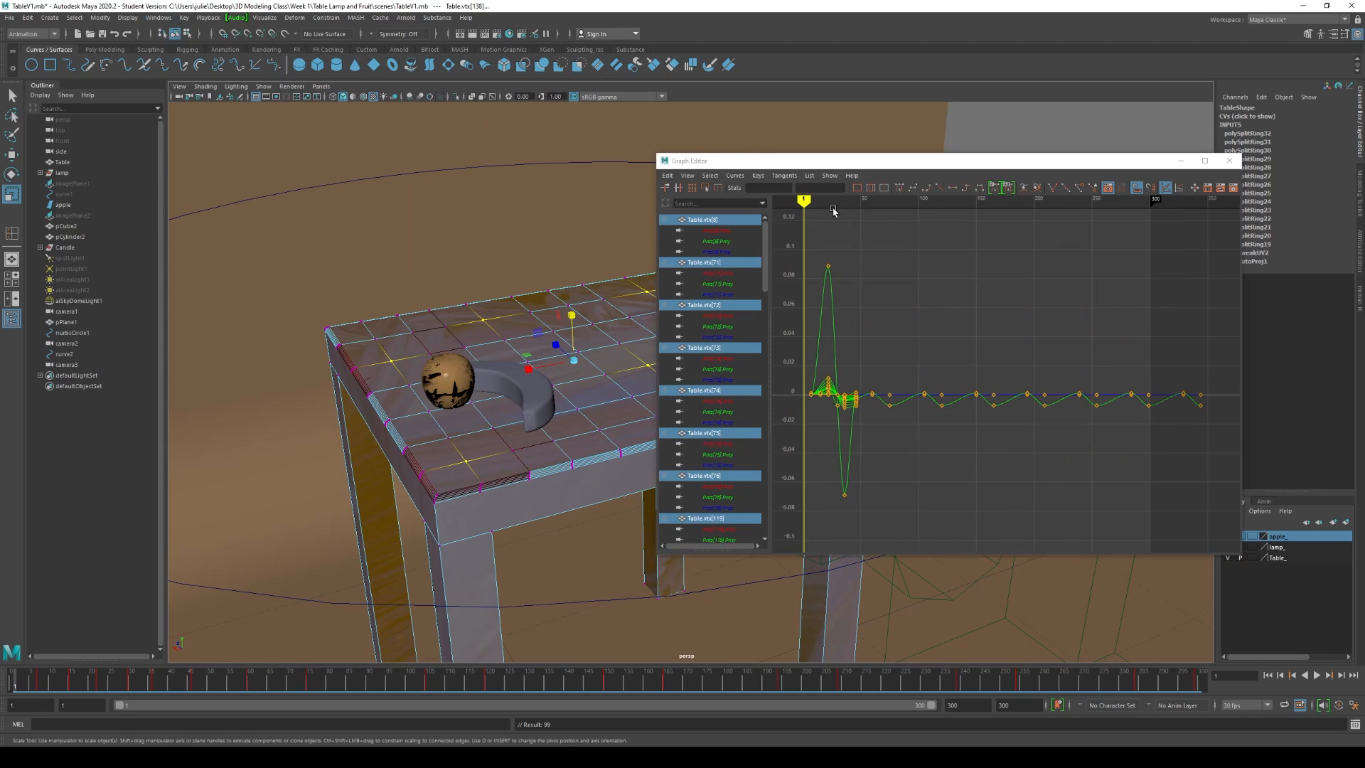
{"action": "left_click_drag", "start_coordinate": [791, 157], "coordinate": [726, 118]}
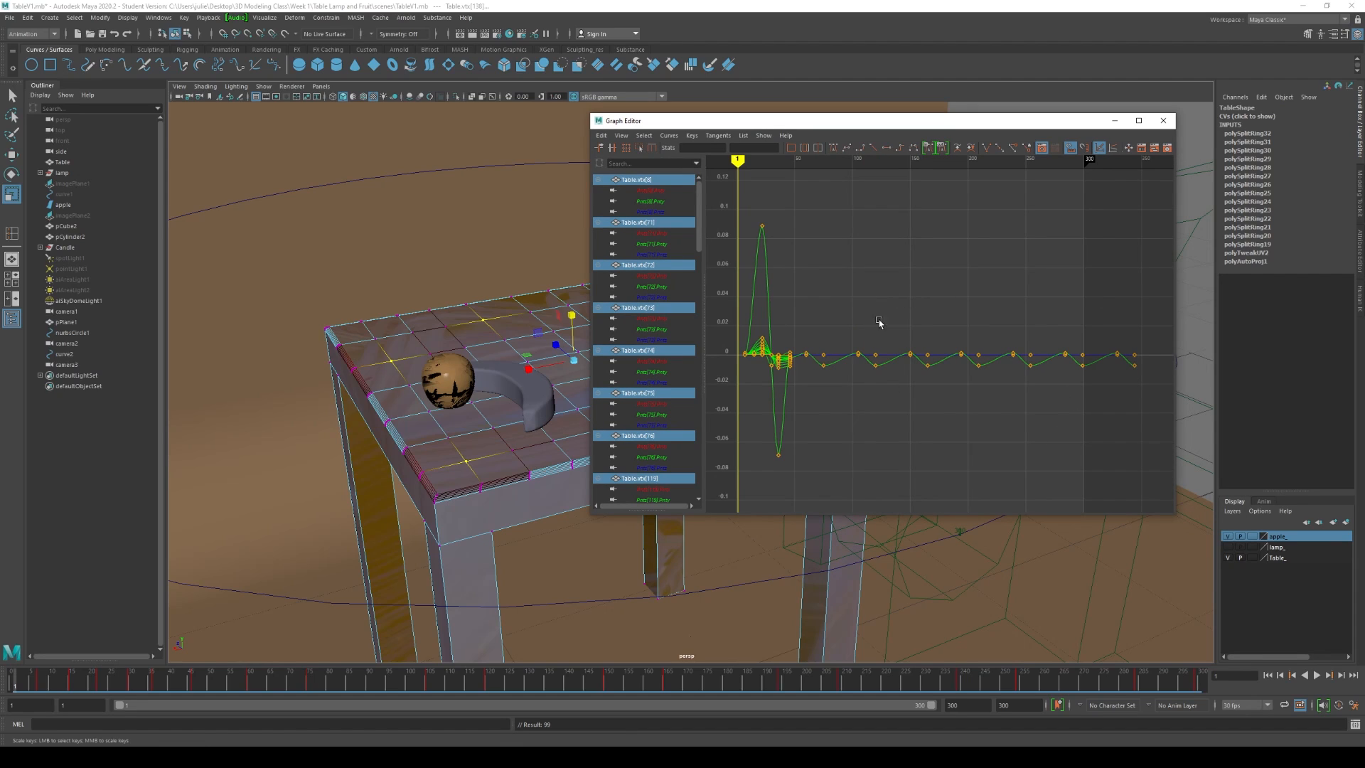
{"action": "scroll", "coordinate": [879, 366], "scroll_direction": "up", "scroll_amount": 3}
{"action": "scroll", "coordinate": [920, 422], "scroll_direction": "down", "scroll_amount": 3}
{"action": "scroll", "coordinate": [980, 368], "scroll_direction": "up", "scroll_amount": 2}
{"action": "left_click", "coordinate": [1114, 122]}
{"action": "key", "text": "alt+v"}
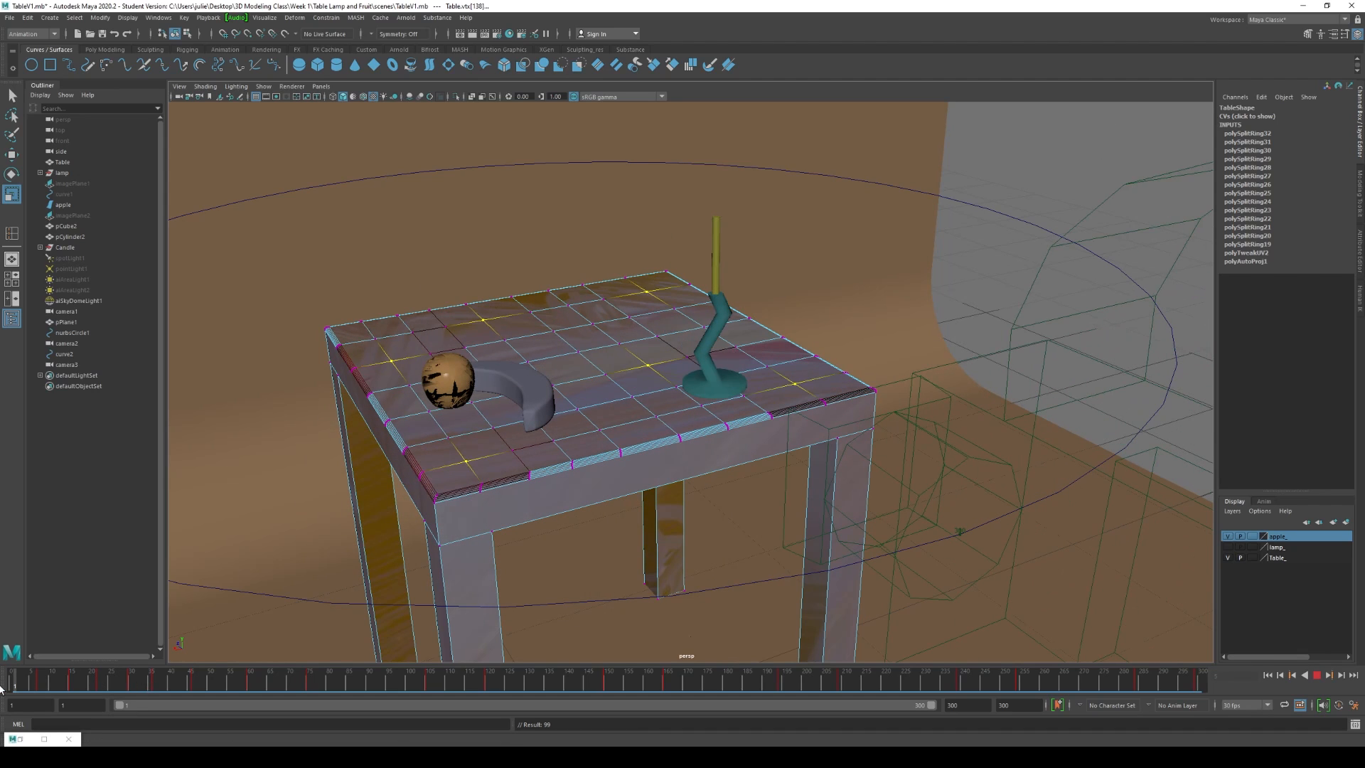
{"action": "left_click_drag", "start_coordinate": [10, 688], "coordinate": [1152, 700]}
Step: Raise the selected tabletop vertices at frame 54, and lower them below the surface at frame 67
{"action": "left_click_drag", "start_coordinate": [30, 689], "coordinate": [225, 702]}
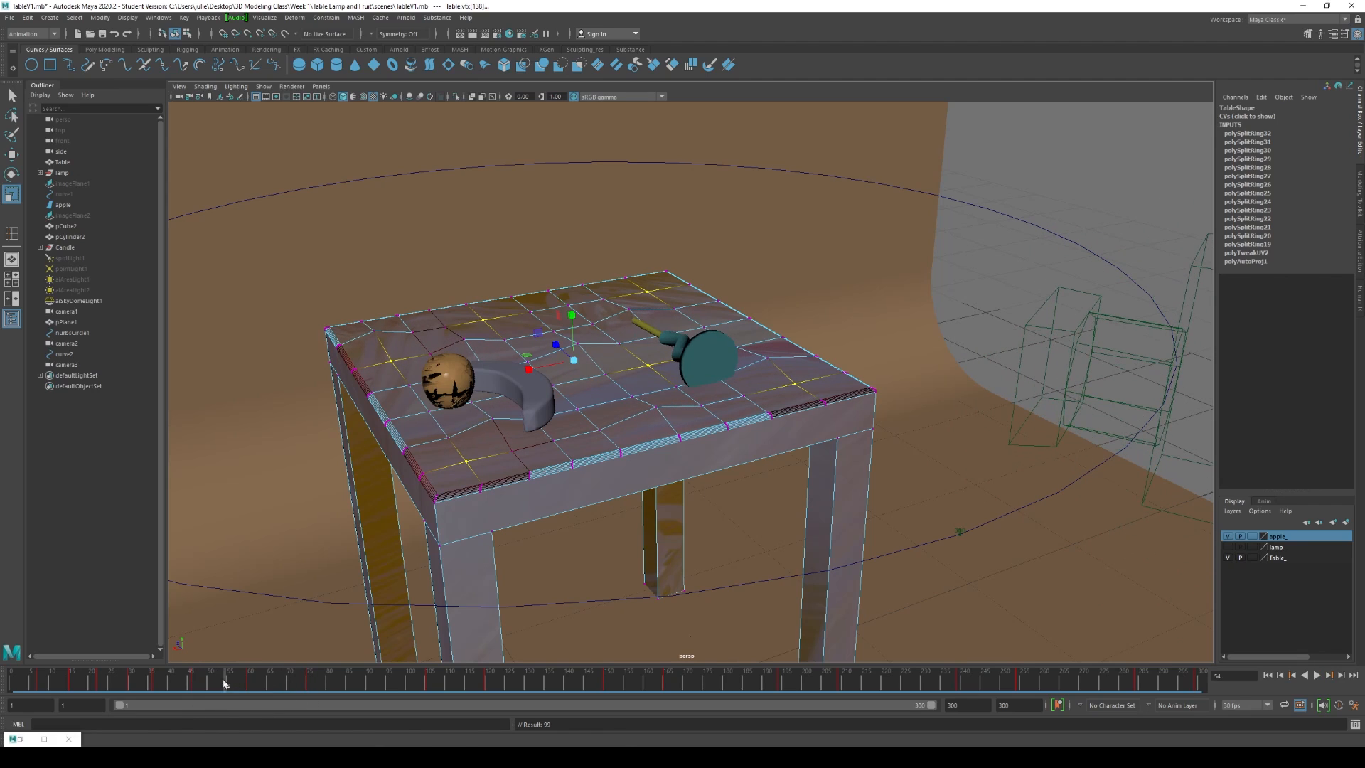
{"action": "key", "text": "w"}
{"action": "left_click_drag", "start_coordinate": [573, 357], "coordinate": [574, 346]}
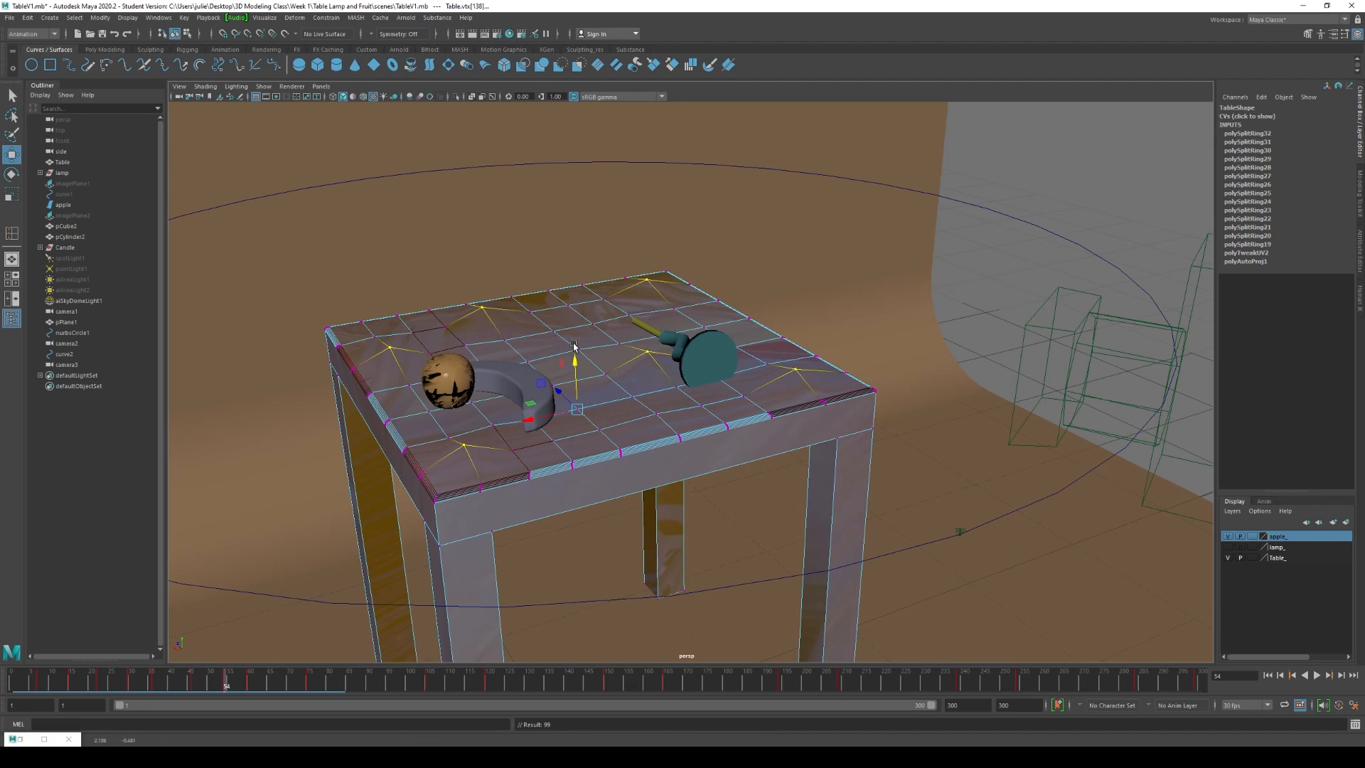
{"action": "left_click_drag", "start_coordinate": [224, 684], "coordinate": [278, 684]}
{"action": "left_click_drag", "start_coordinate": [573, 364], "coordinate": [575, 393]}
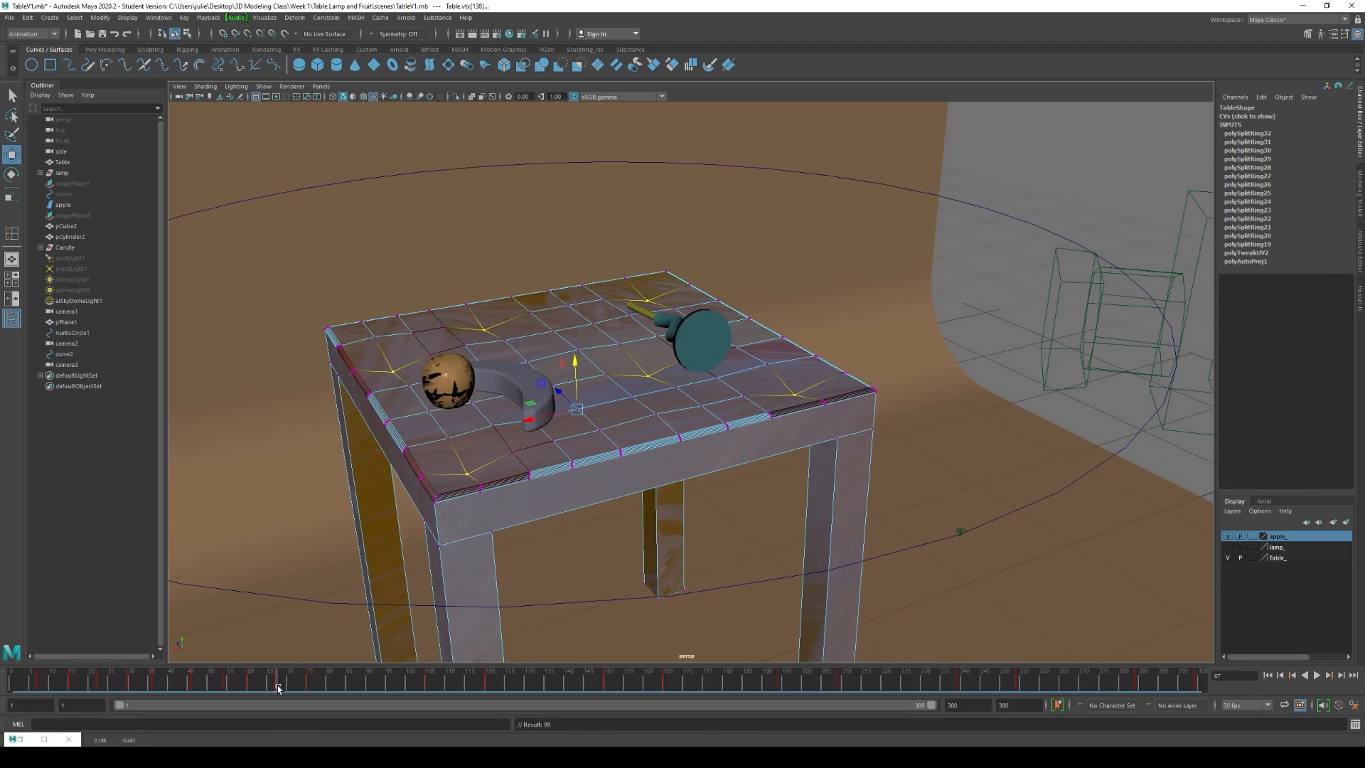
Step: Raise the selected tabletop vertices at frame 83, and lower them below the surface at frame 95
{"action": "left_click_drag", "start_coordinate": [278, 688], "coordinate": [342, 689]}
{"action": "left_click_drag", "start_coordinate": [576, 368], "coordinate": [579, 336]}
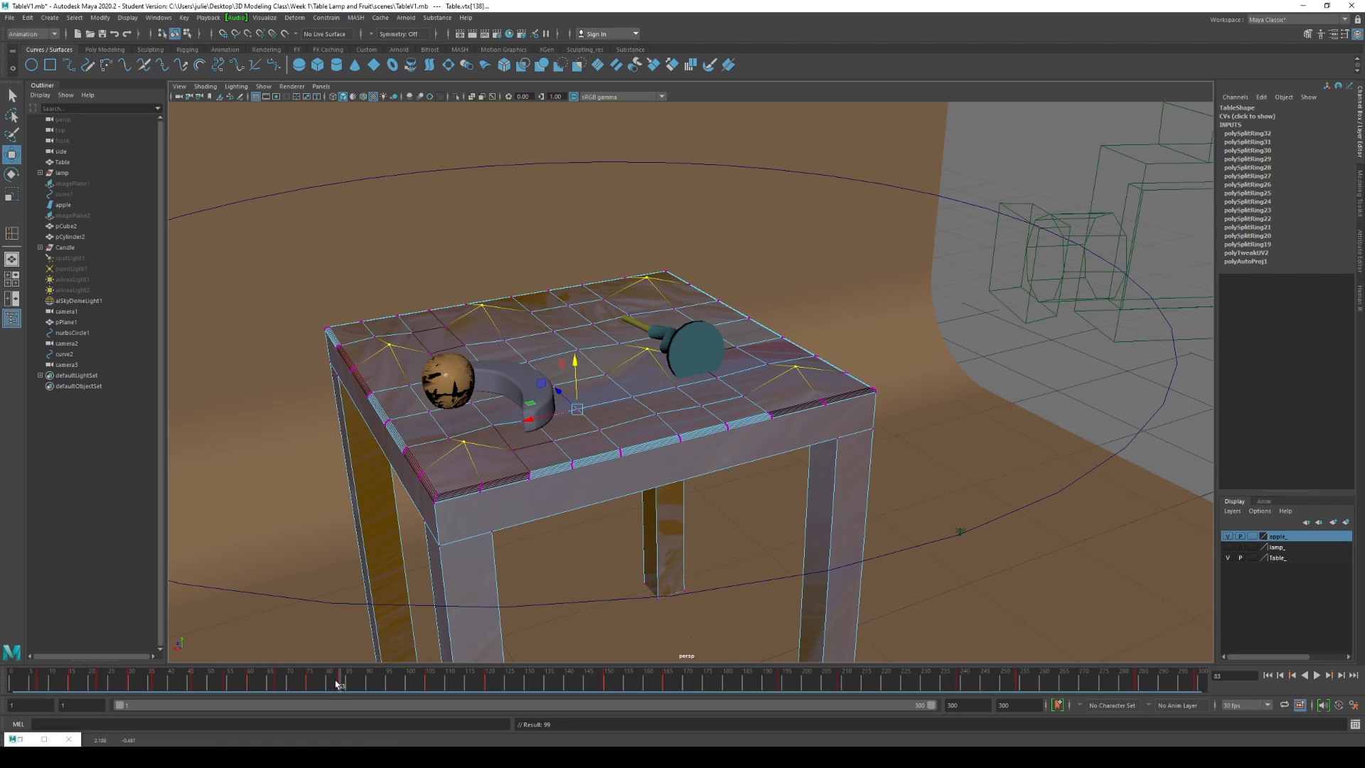
{"action": "left_click_drag", "start_coordinate": [341, 685], "coordinate": [389, 686]}
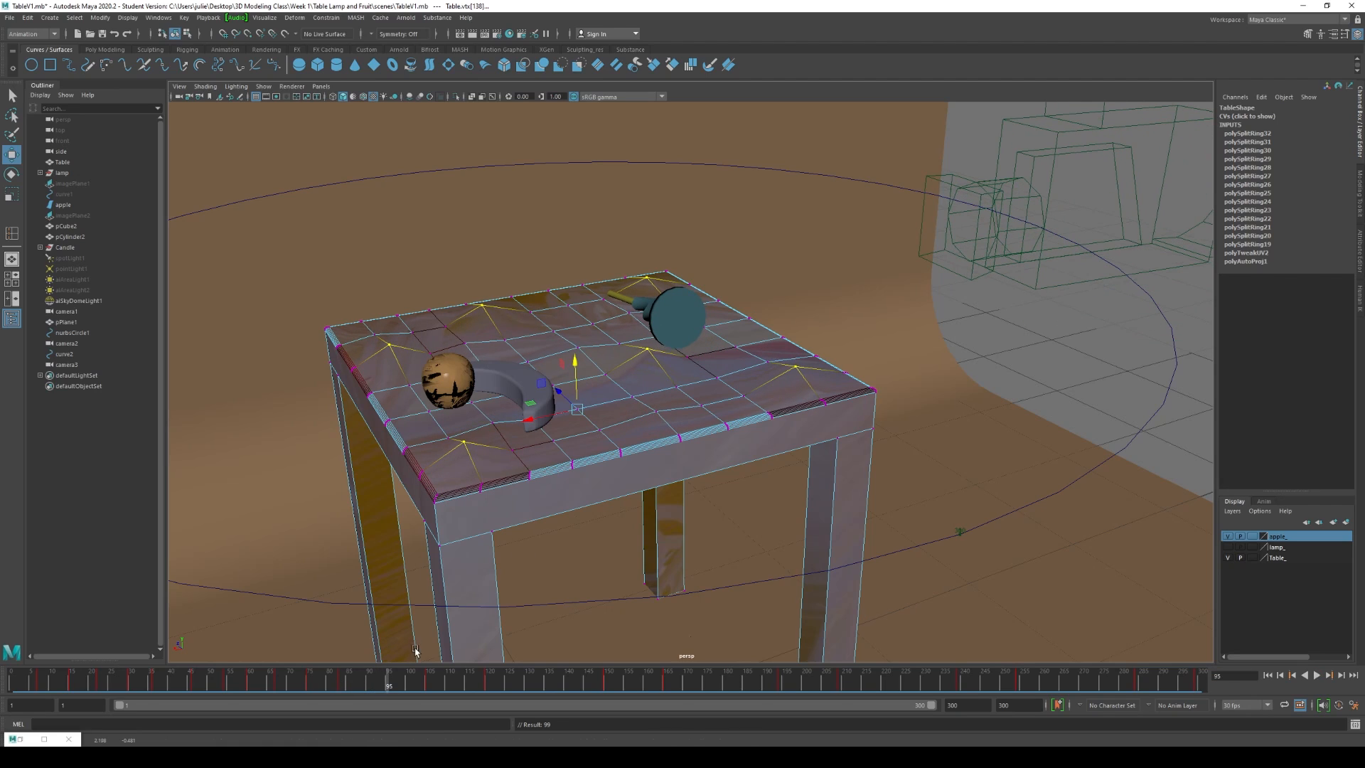
{"action": "left_click_drag", "start_coordinate": [575, 363], "coordinate": [577, 395]}
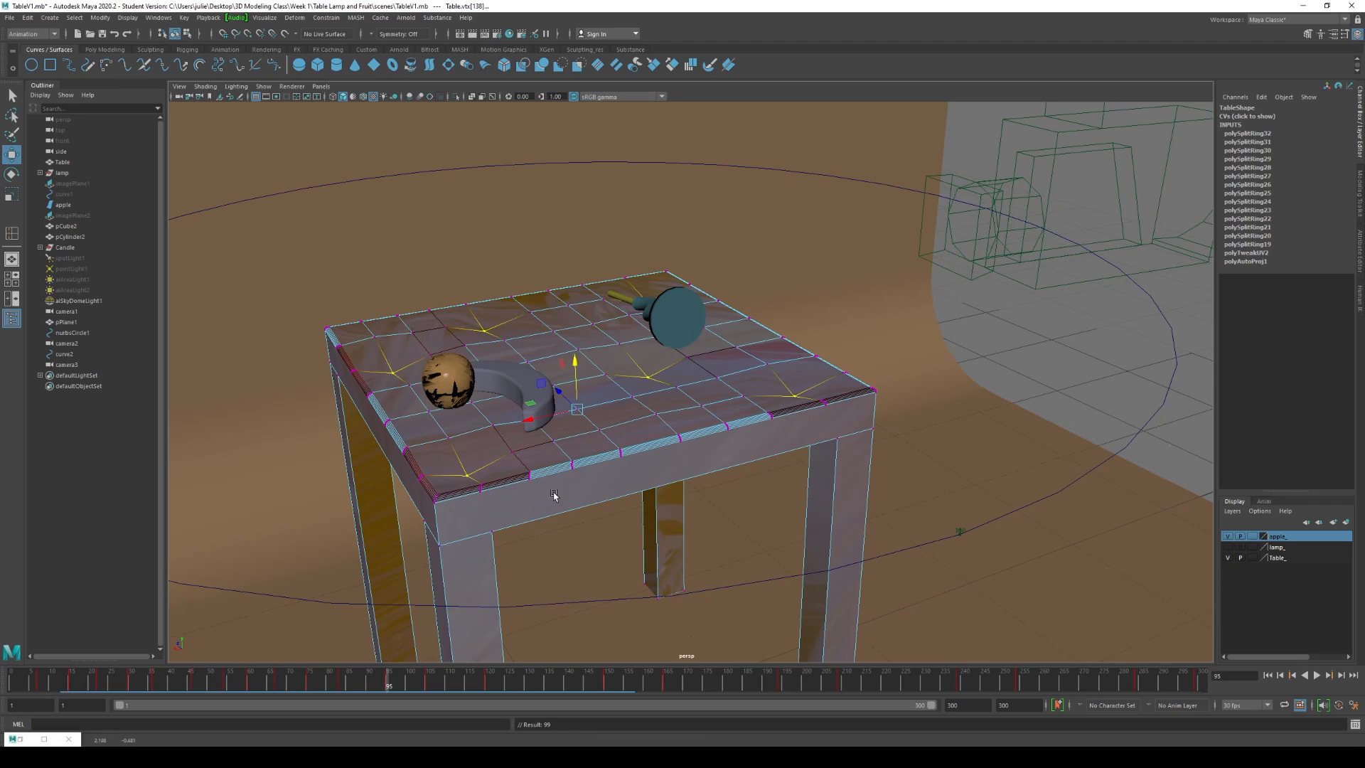
Step: Raise the selected tabletop vertices at frame 112, and lower them below the surface at frame 131
{"action": "left_click_drag", "start_coordinate": [389, 687], "coordinate": [456, 687]}
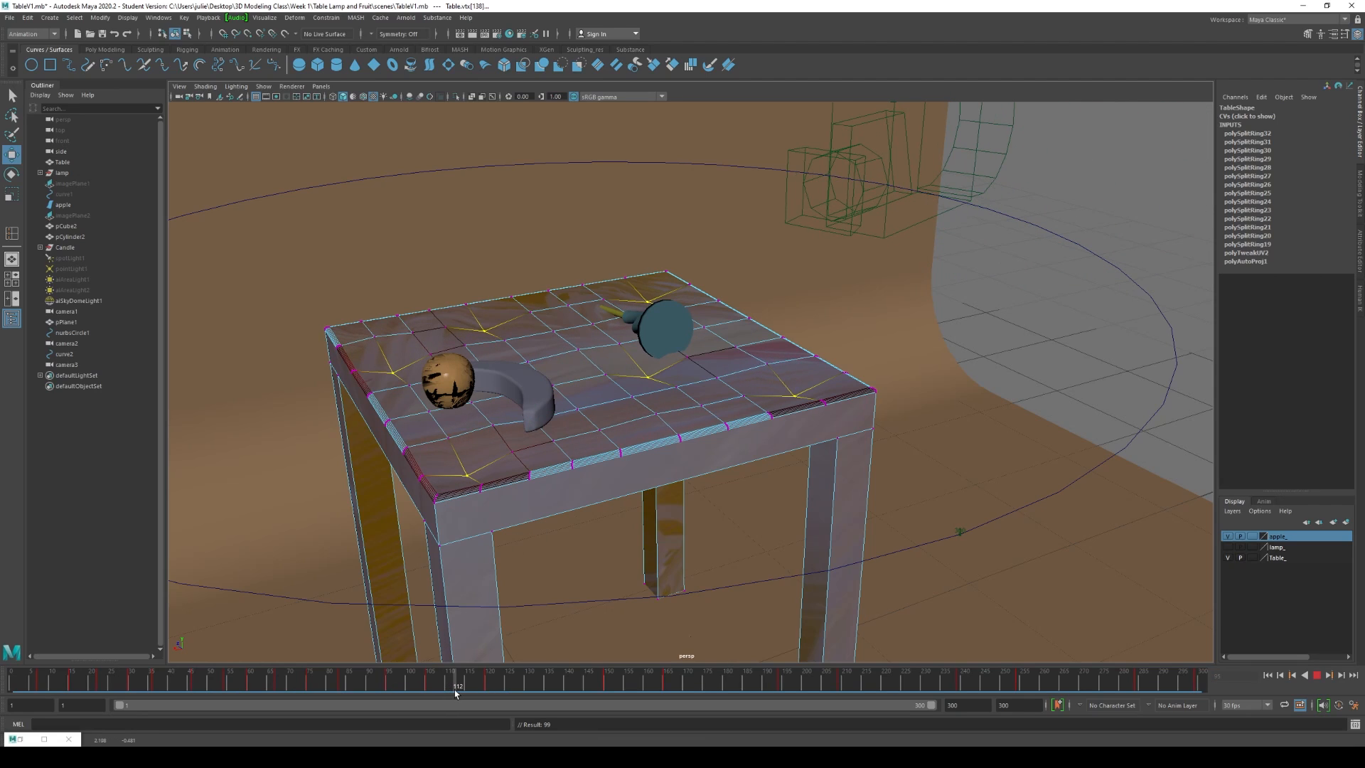
{"action": "left_click_drag", "start_coordinate": [577, 367], "coordinate": [579, 346]}
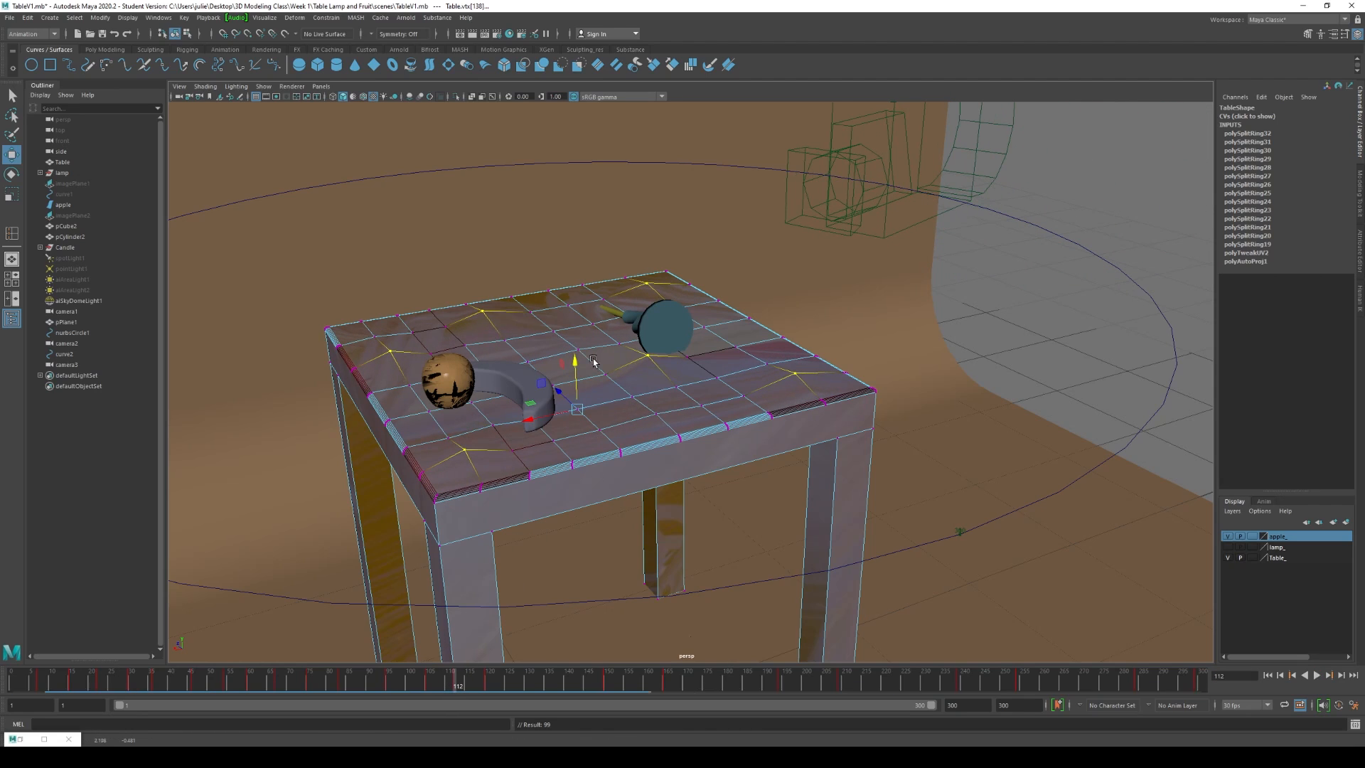
{"action": "left_click_drag", "start_coordinate": [456, 687], "coordinate": [530, 687]}
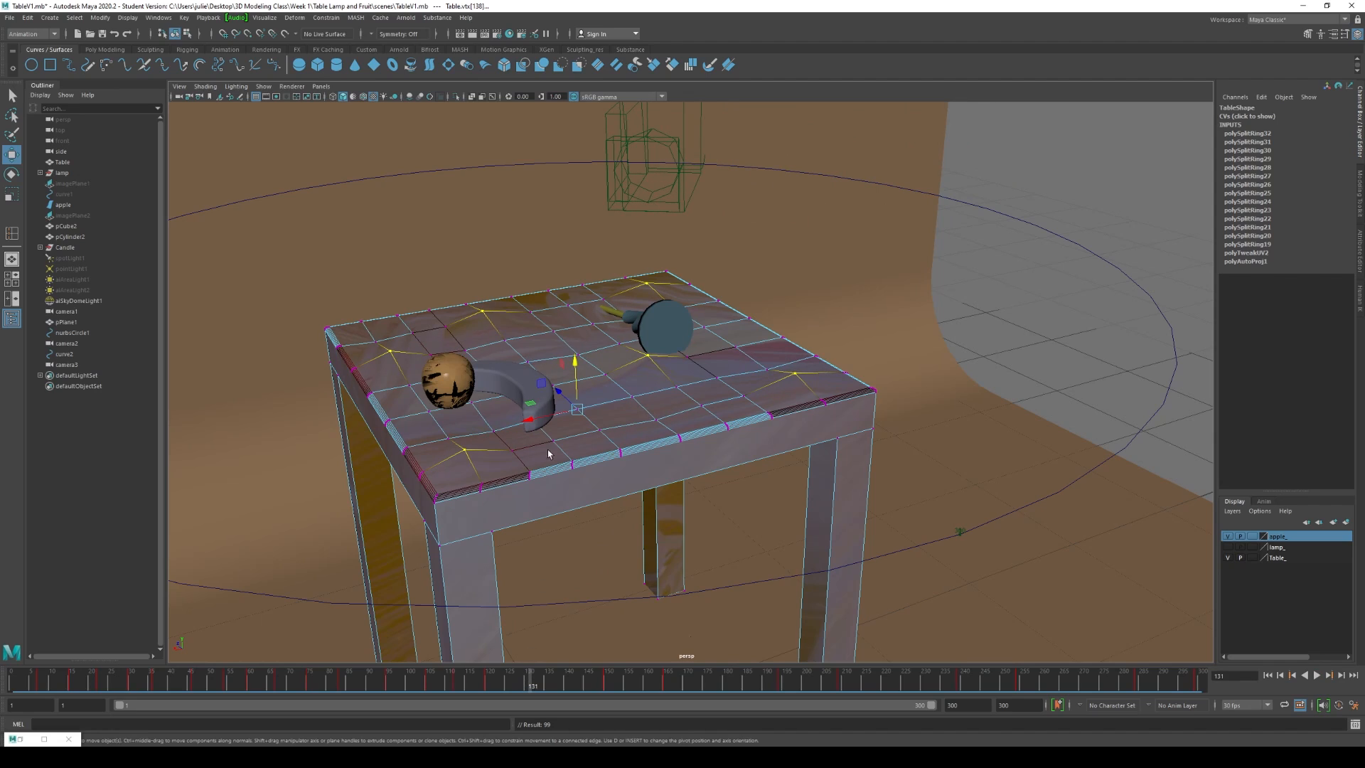
{"action": "left_click_drag", "start_coordinate": [578, 362], "coordinate": [579, 392]}
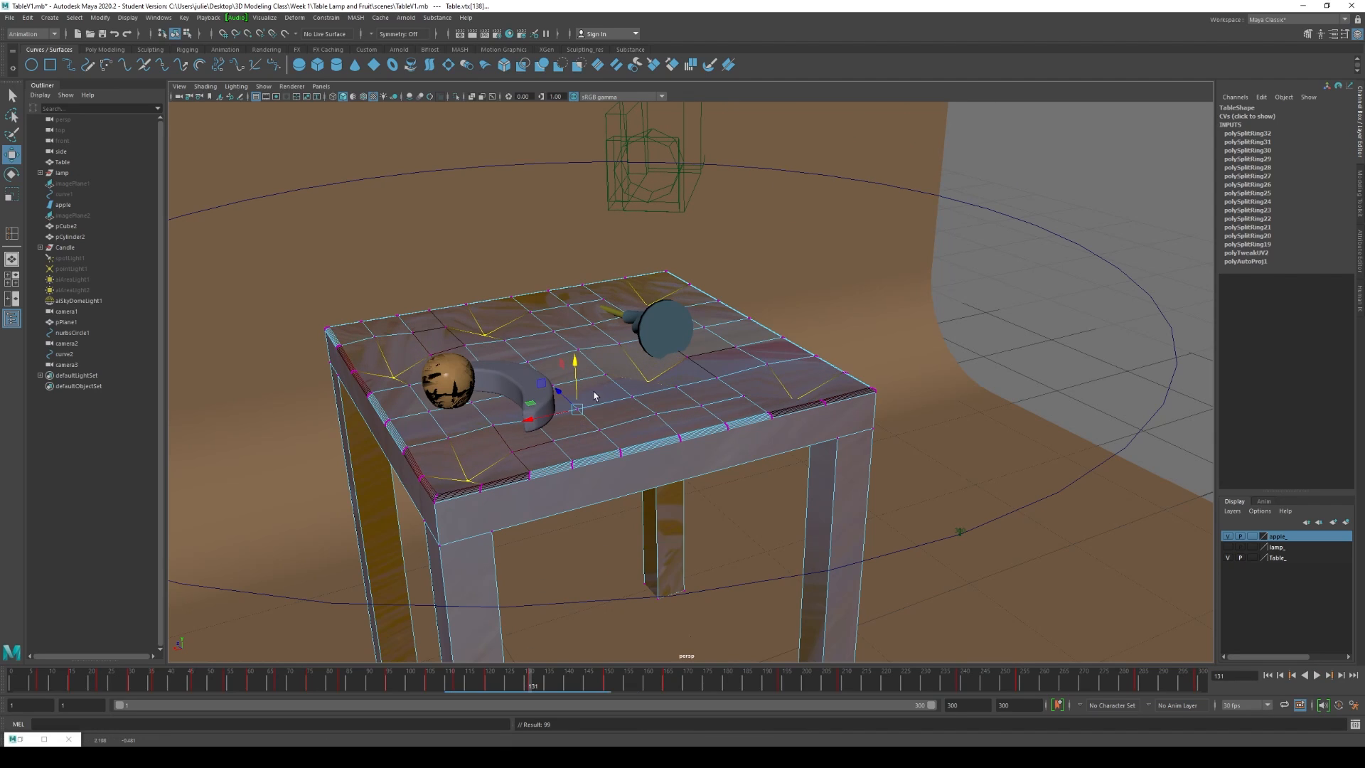
Step: Raise the selected tabletop vertices at frame 157, and lower them below the surface at frame 181
{"action": "left_click_drag", "start_coordinate": [540, 679], "coordinate": [637, 686]}
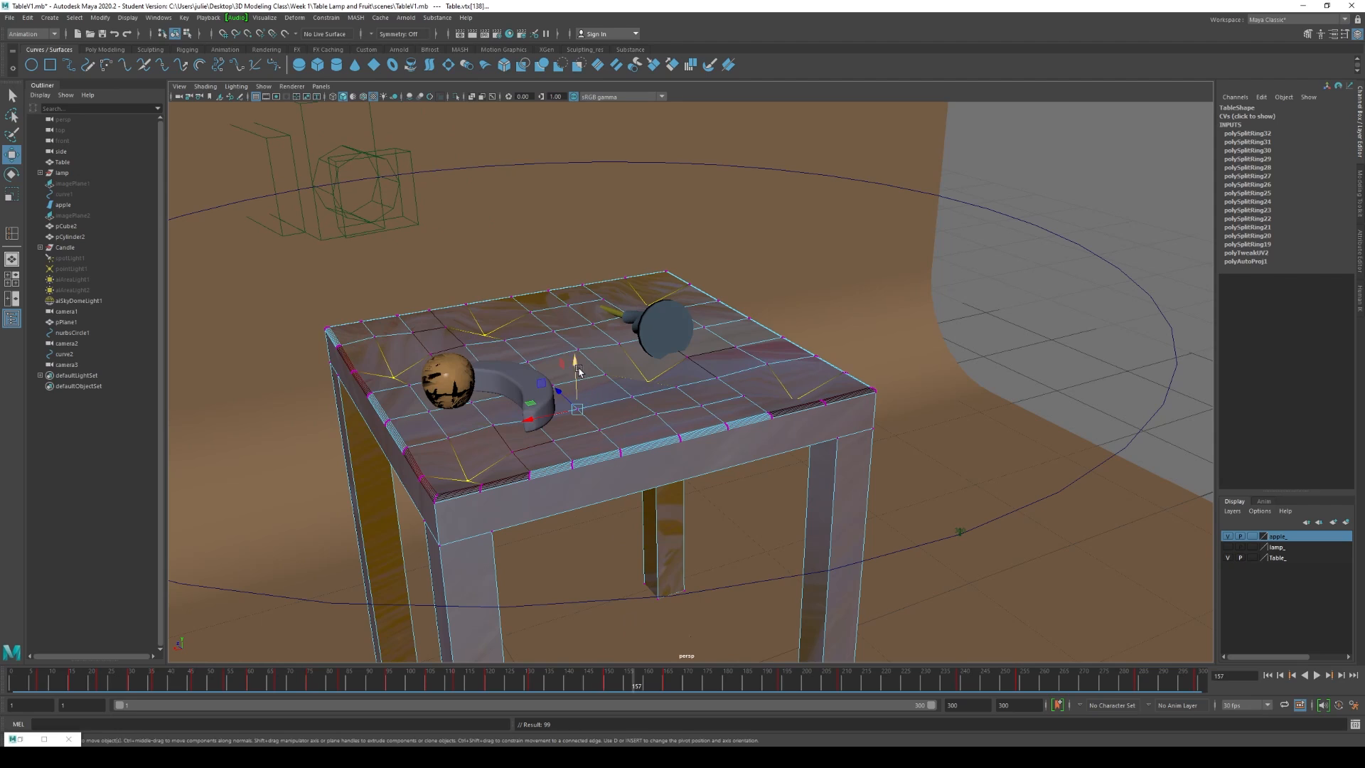
{"action": "left_click_drag", "start_coordinate": [579, 371], "coordinate": [573, 323]}
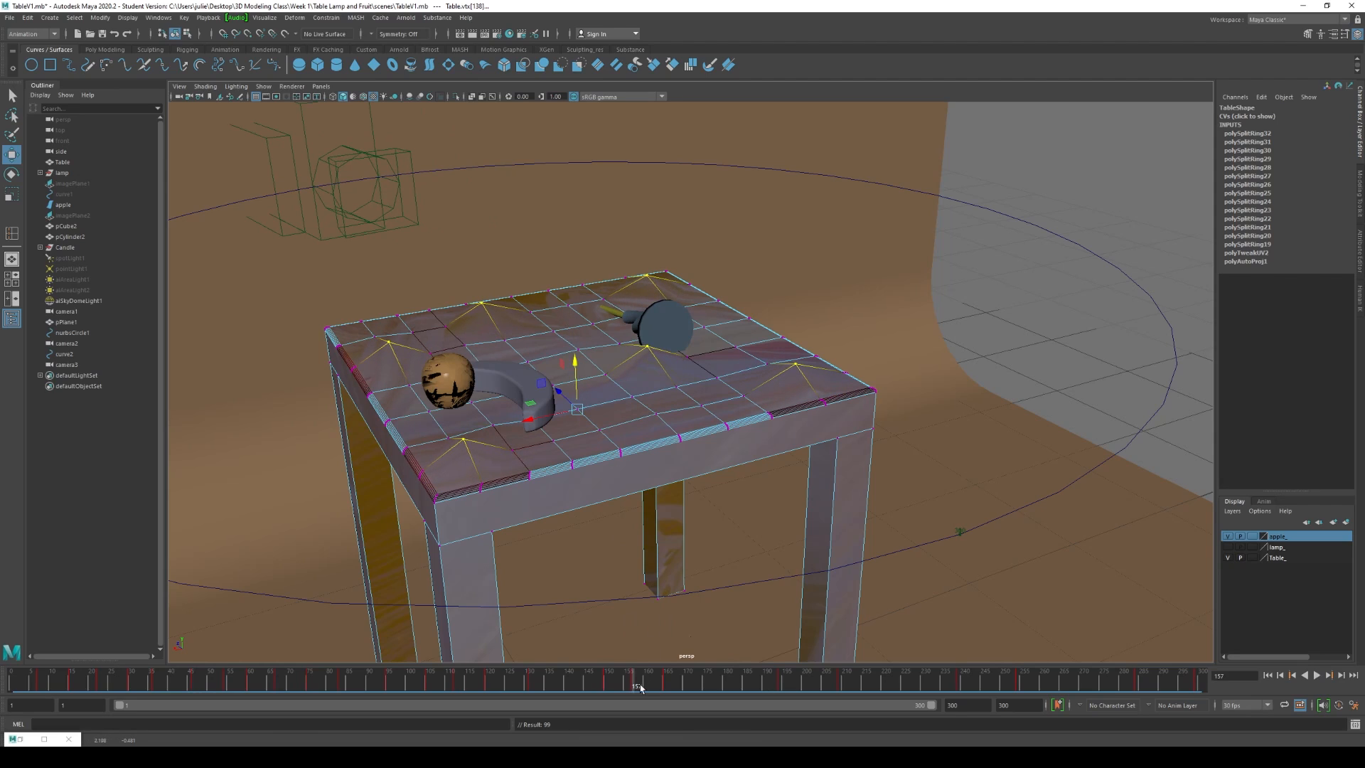
{"action": "left_click_drag", "start_coordinate": [640, 686], "coordinate": [730, 693]}
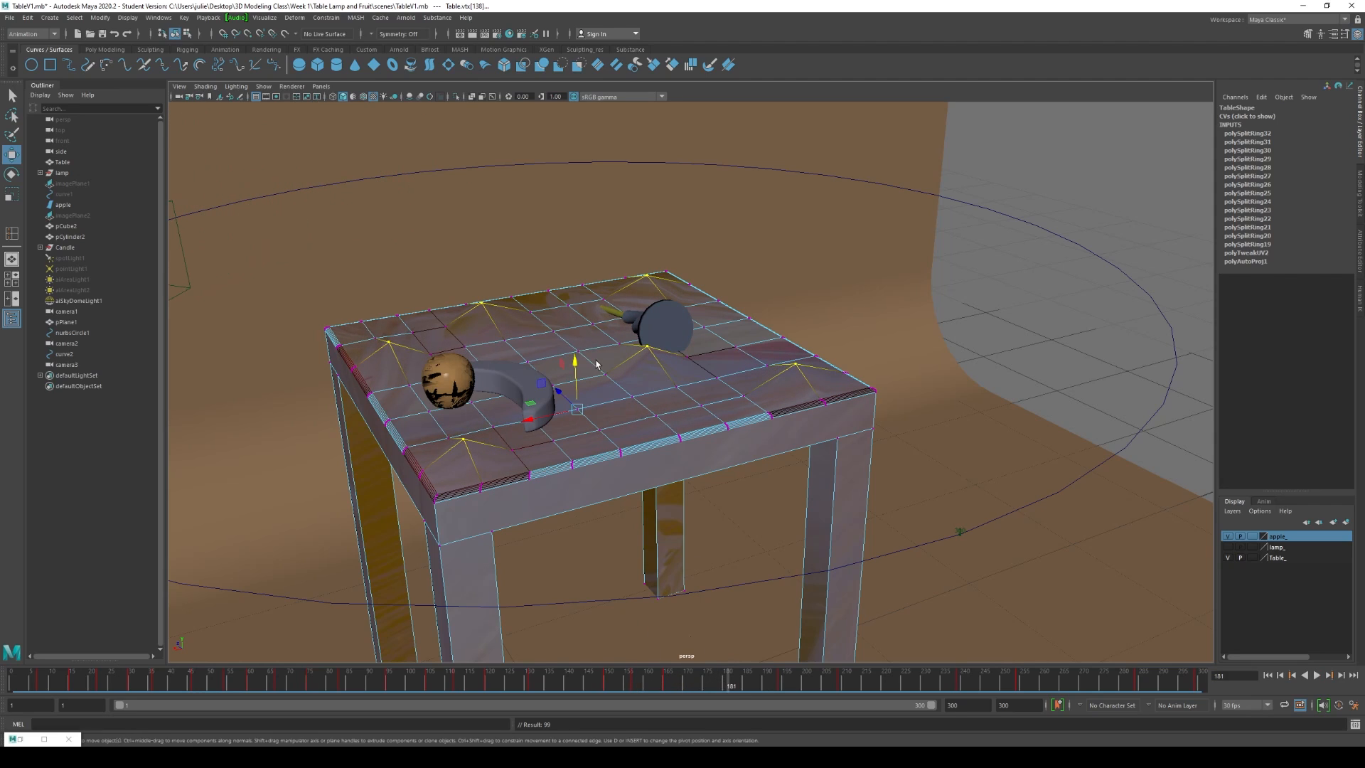
{"action": "left_click_drag", "start_coordinate": [577, 365], "coordinate": [580, 391]}
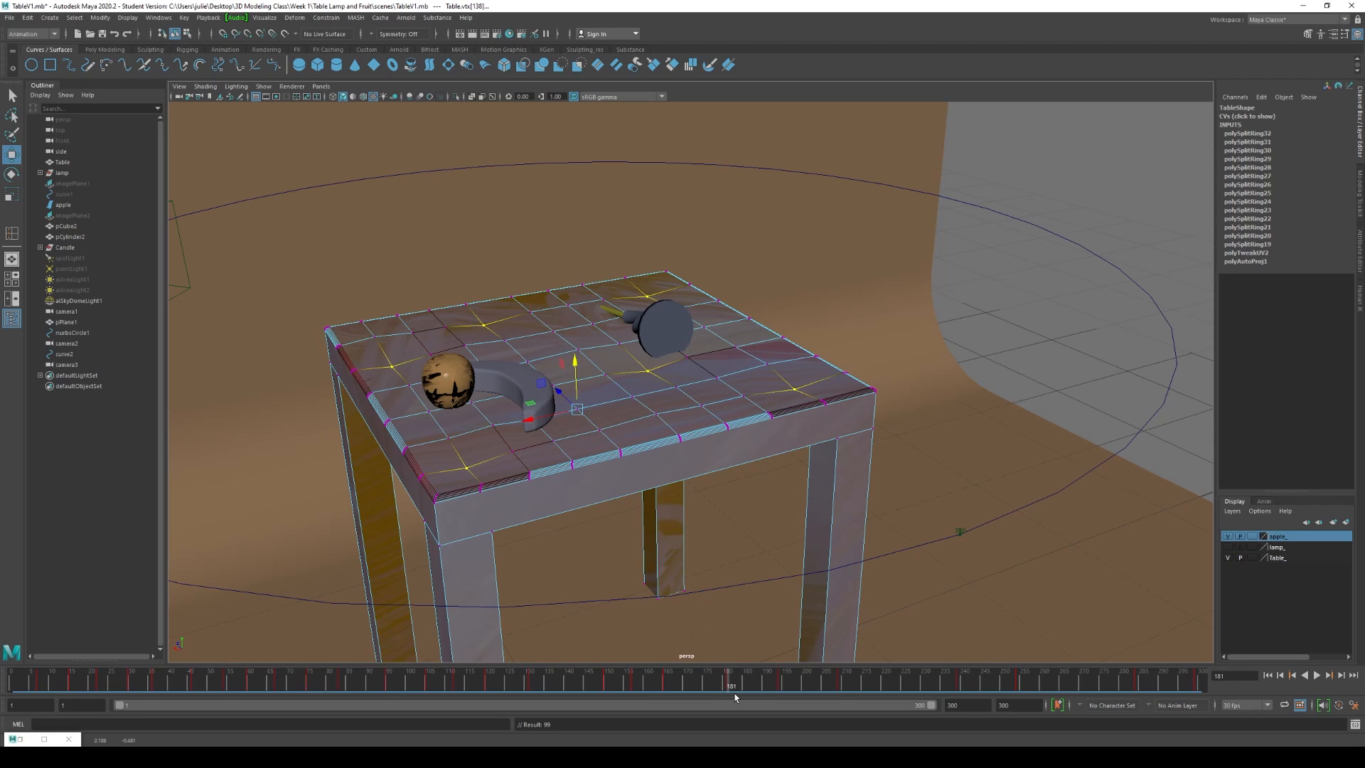
Step: Raise the selected tabletop vertices at frame 200, and lower them below the surface at frame 224
{"action": "key", "text": "alt+v"}
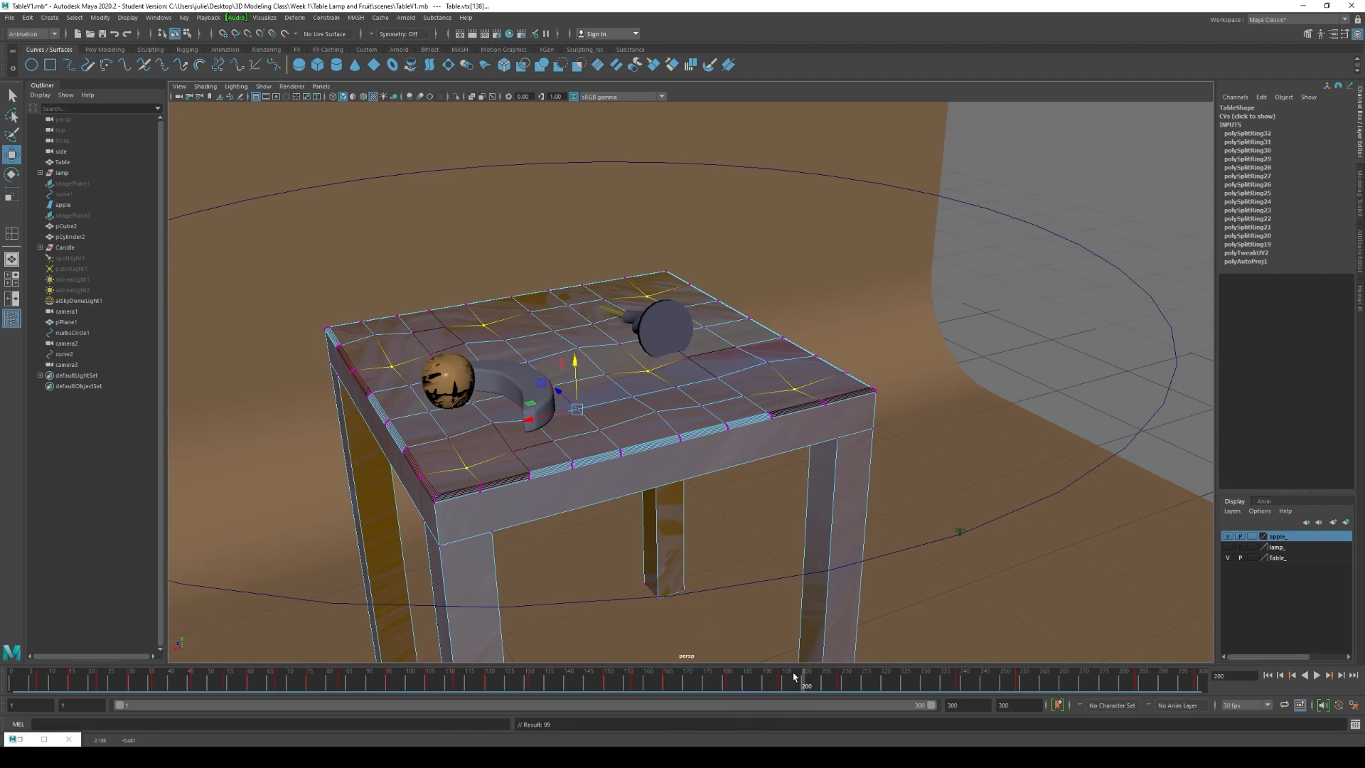
{"action": "left_click_drag", "start_coordinate": [576, 360], "coordinate": [575, 323]}
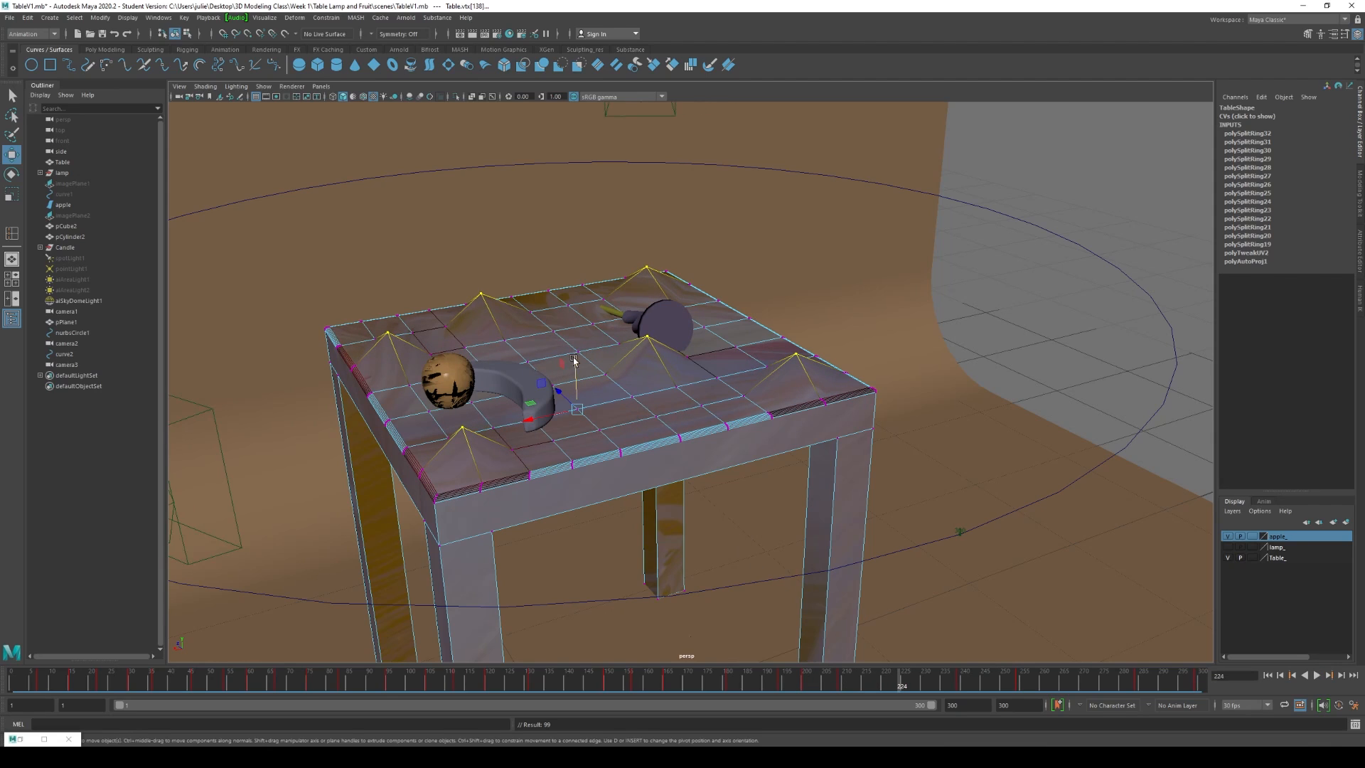
{"action": "left_click_drag", "start_coordinate": [574, 360], "coordinate": [599, 412]}
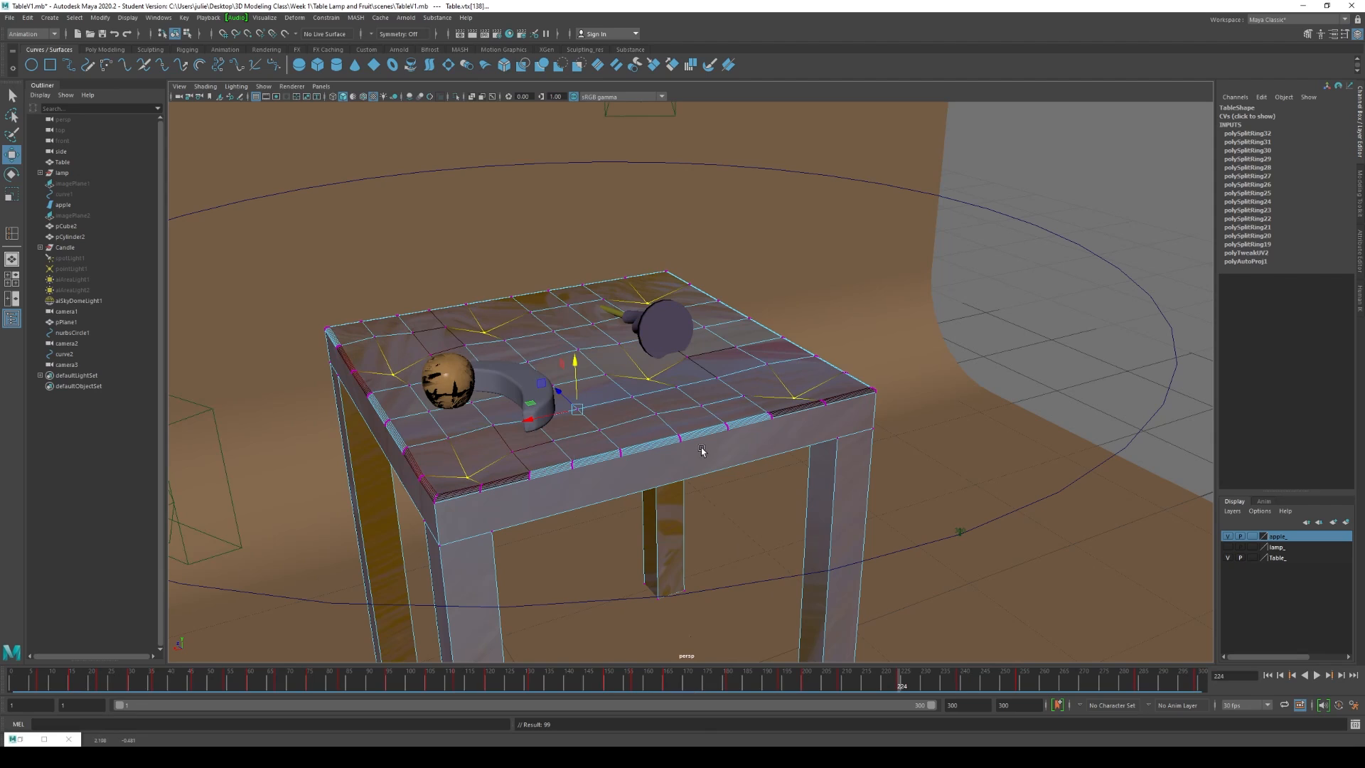
Step: Raise the selected tabletop vertices at frame 247, and lower them below the surface at frame 269
{"action": "left_click_drag", "start_coordinate": [901, 689], "coordinate": [993, 690]}
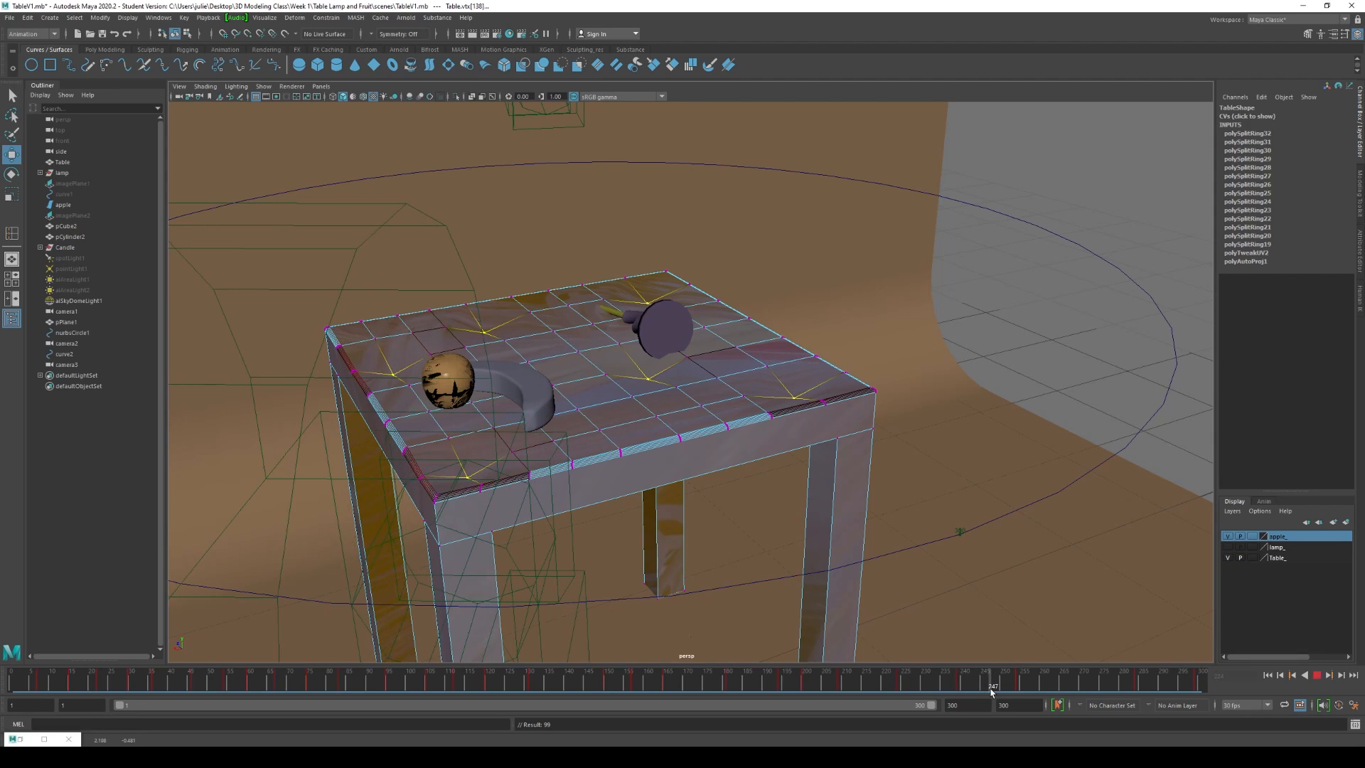
{"action": "left_click_drag", "start_coordinate": [576, 367], "coordinate": [571, 304]}
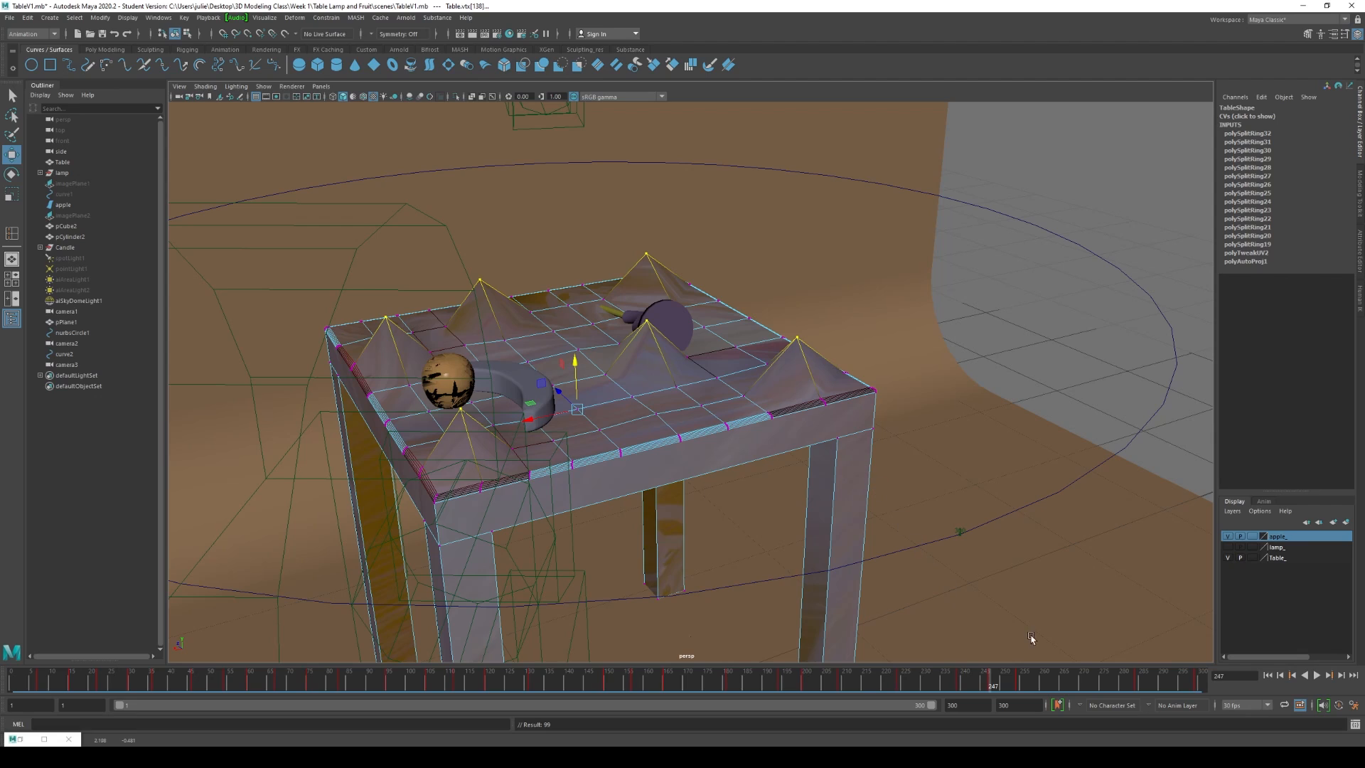
{"action": "left_click_drag", "start_coordinate": [992, 685], "coordinate": [1080, 687]}
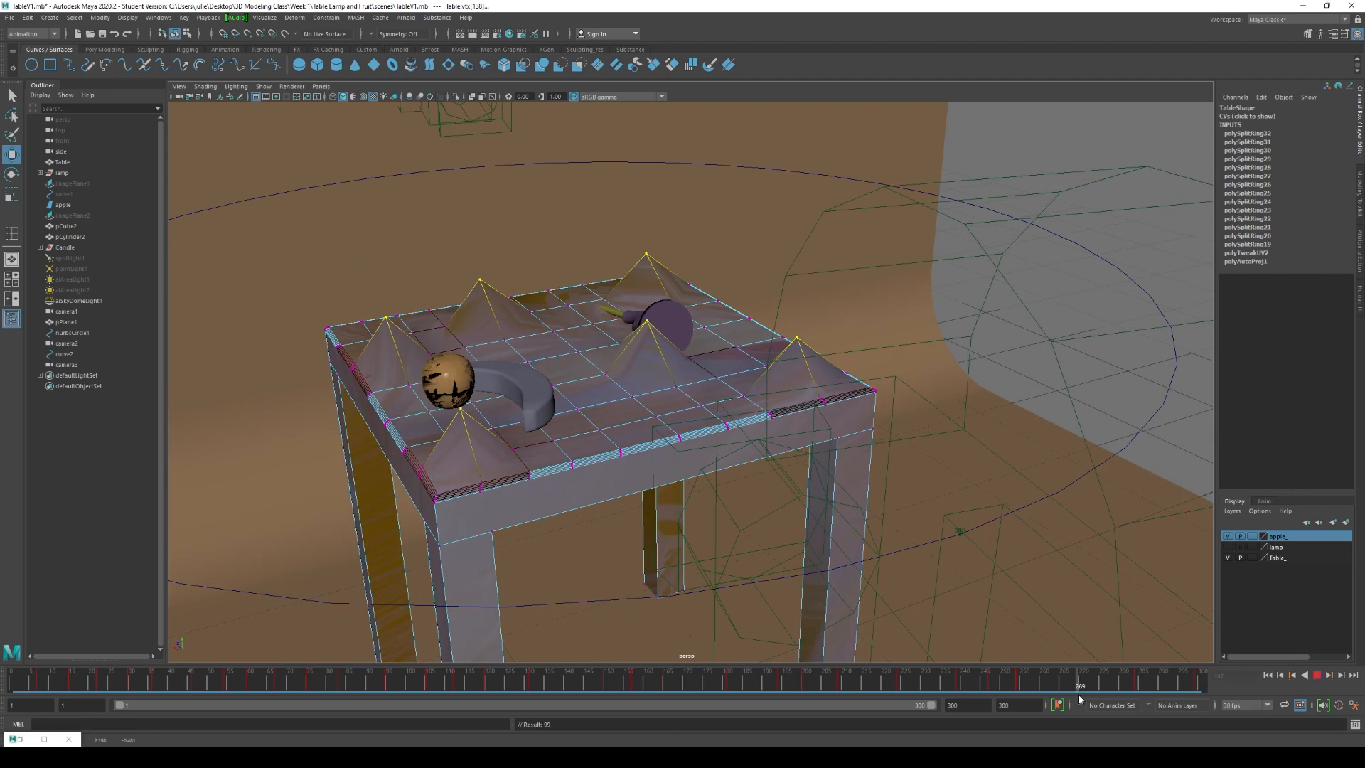
{"action": "left_click_drag", "start_coordinate": [576, 367], "coordinate": [575, 426]}
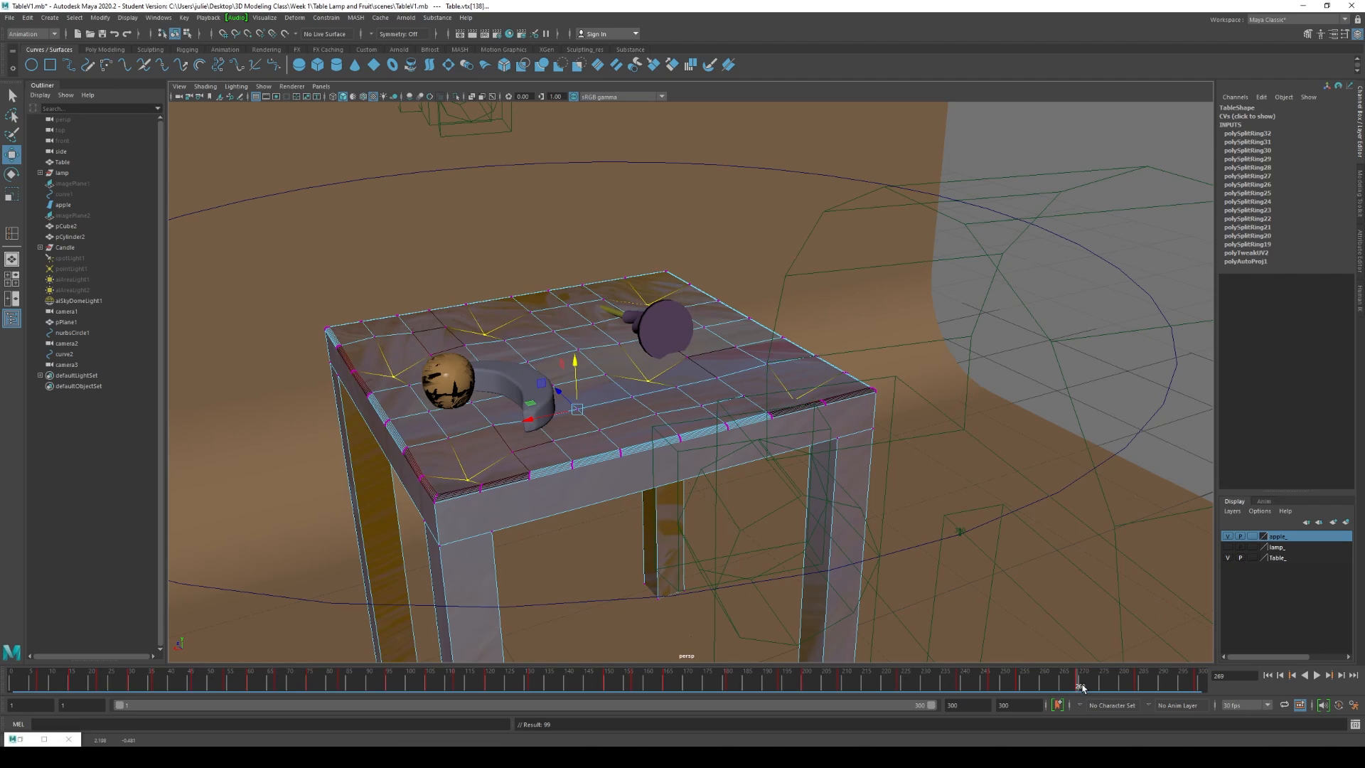
Step: Bring the selected vertices level with the tabletop surface at frame 290, and preview the animation
{"action": "left_click_drag", "start_coordinate": [1082, 687], "coordinate": [1163, 699]}
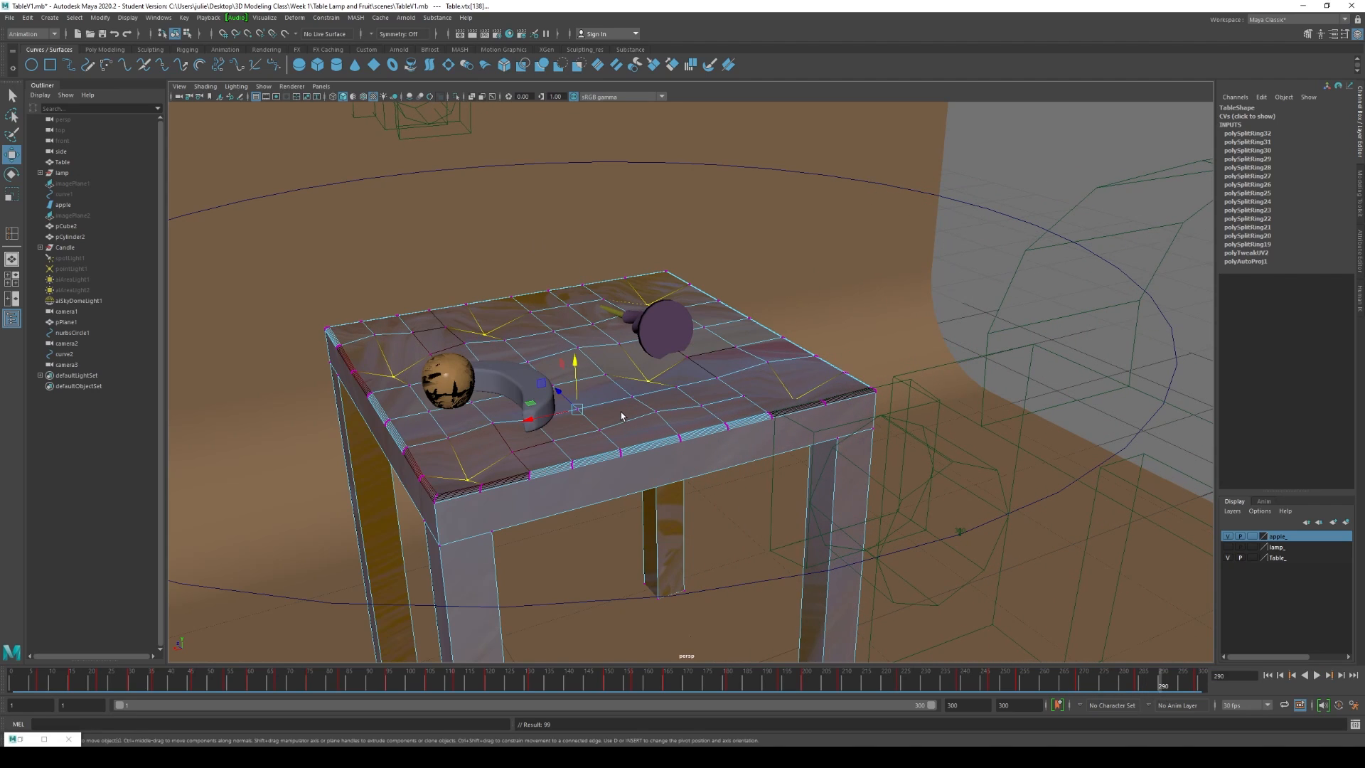
{"action": "key", "text": "r"}
{"action": "left_click_drag", "start_coordinate": [577, 410], "coordinate": [576, 416]}
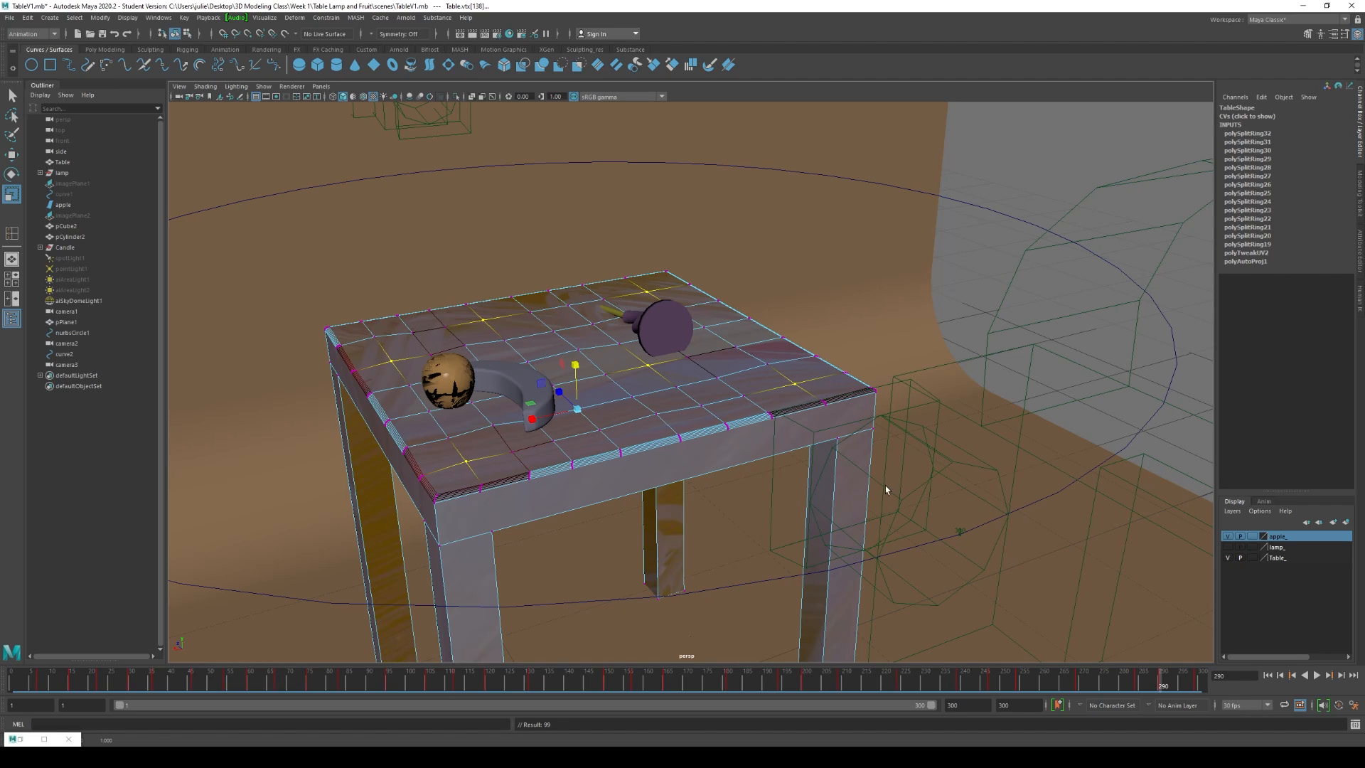
{"action": "key", "text": "alt+v"}
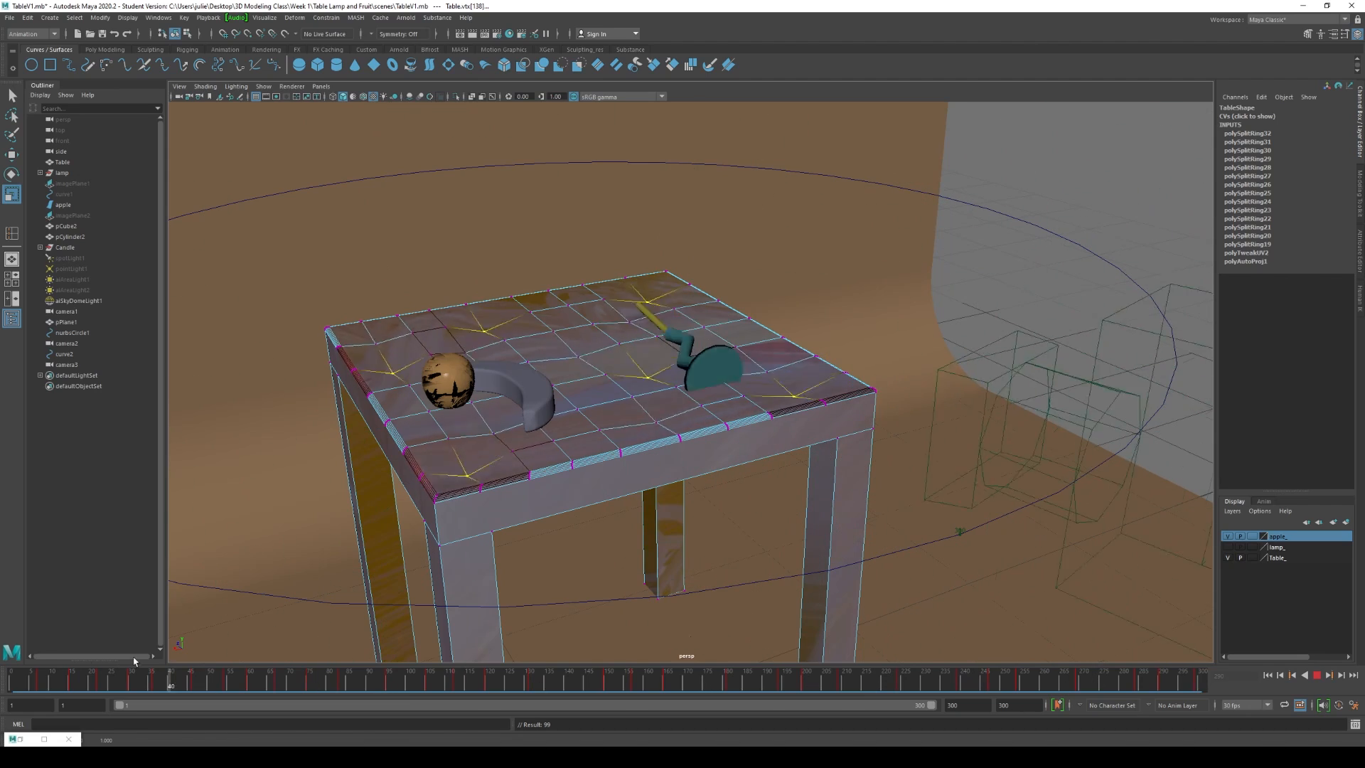
Step: Show the lamp display layer and play the animation through camera2
{"action": "left_click", "coordinate": [1228, 548]}
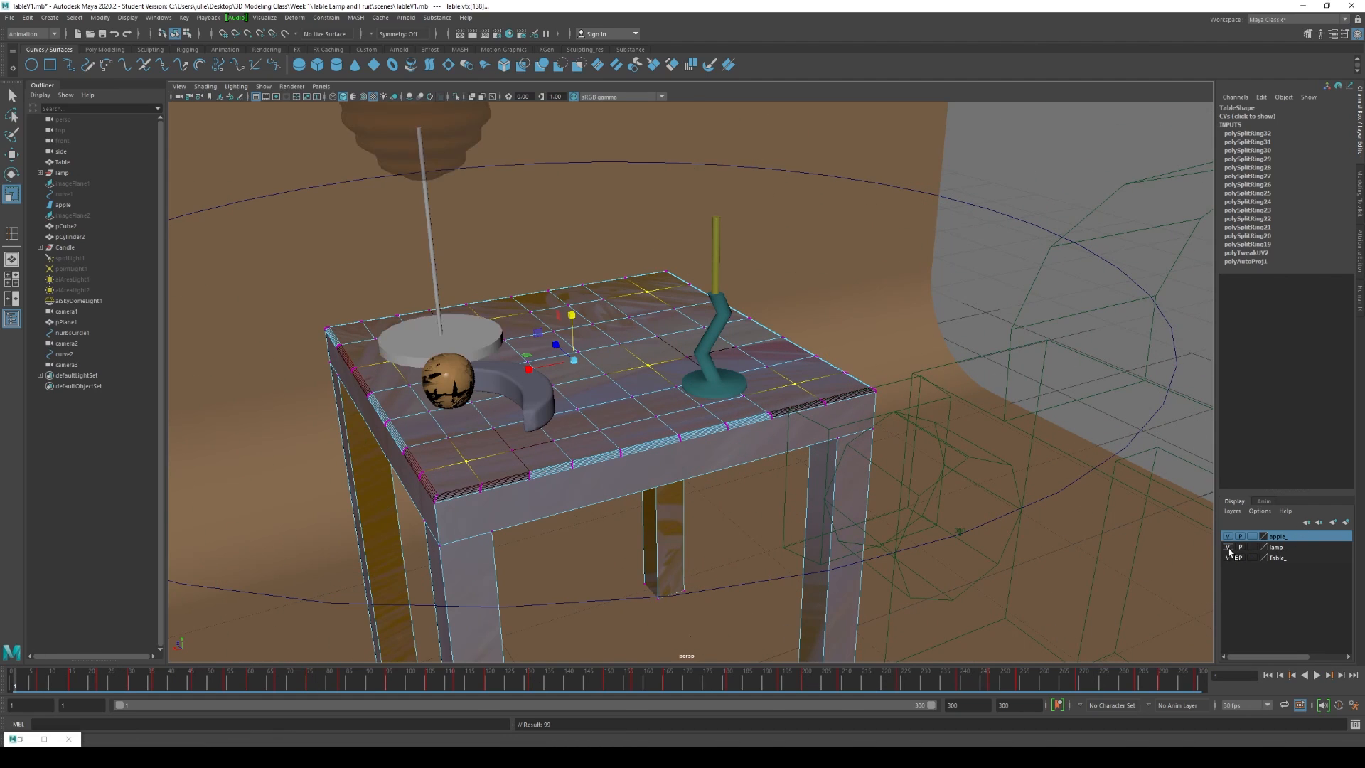
{"action": "left_click", "coordinate": [320, 86]}
{"action": "mouse_move", "coordinate": [344, 102]}
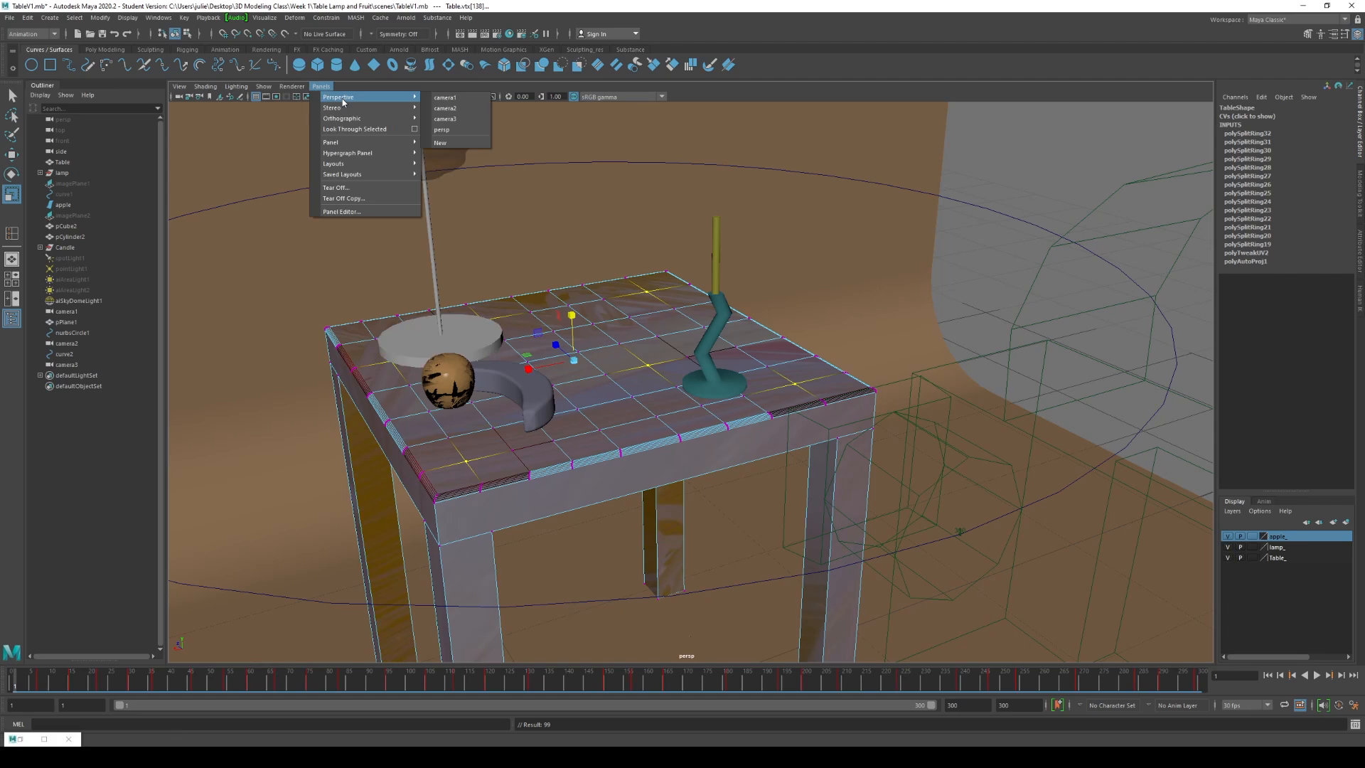
{"action": "left_click", "coordinate": [443, 108]}
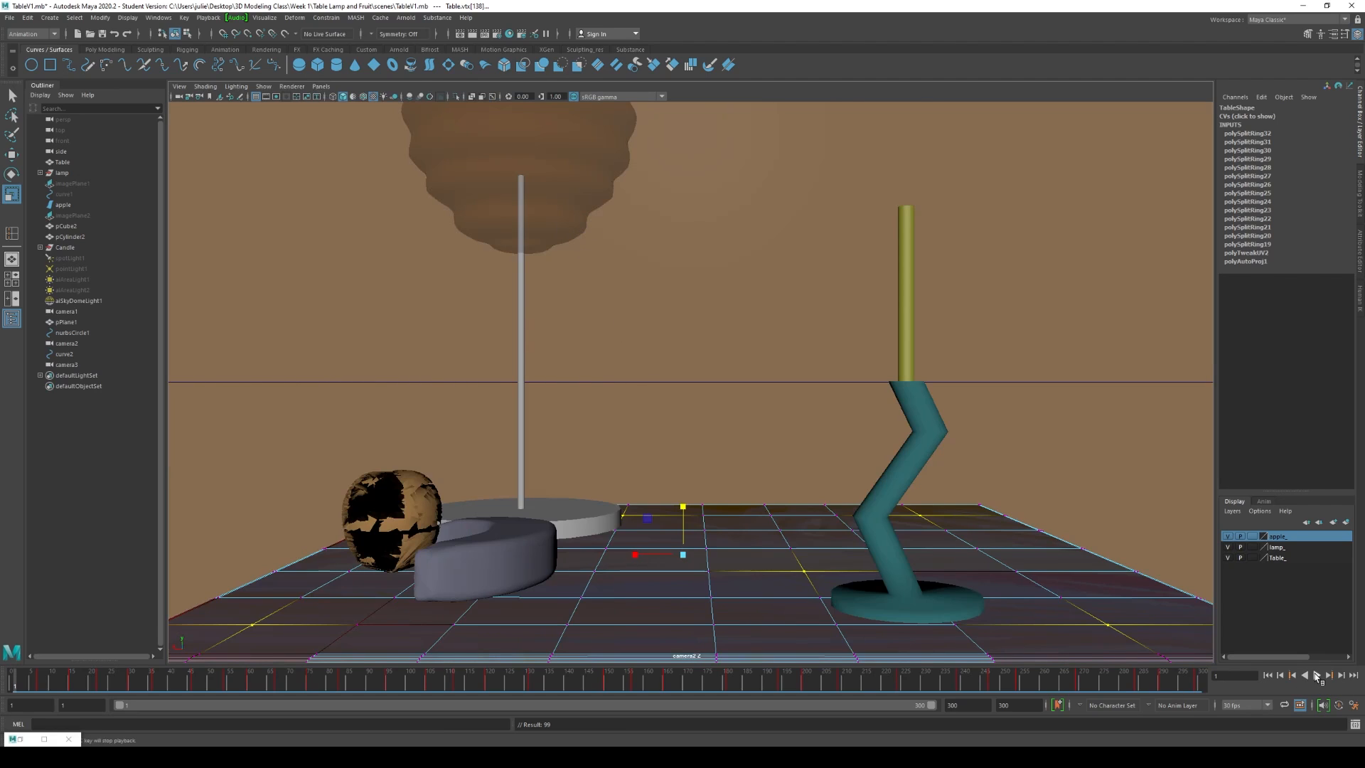
{"action": "left_click", "coordinate": [1316, 676]}
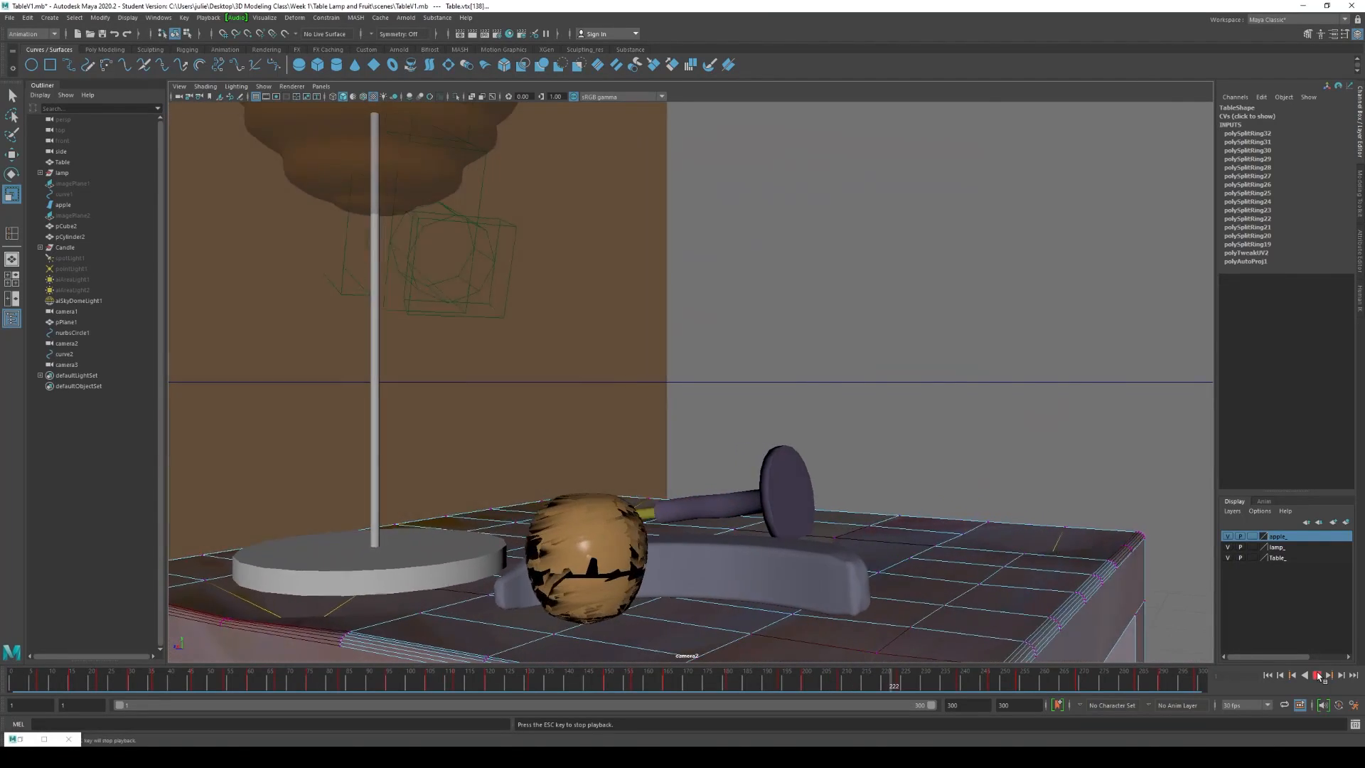
Step: Return the table to object mode with nothing selected, and replay the animation from frame 1
{"action": "right_click", "coordinate": [850, 462]}
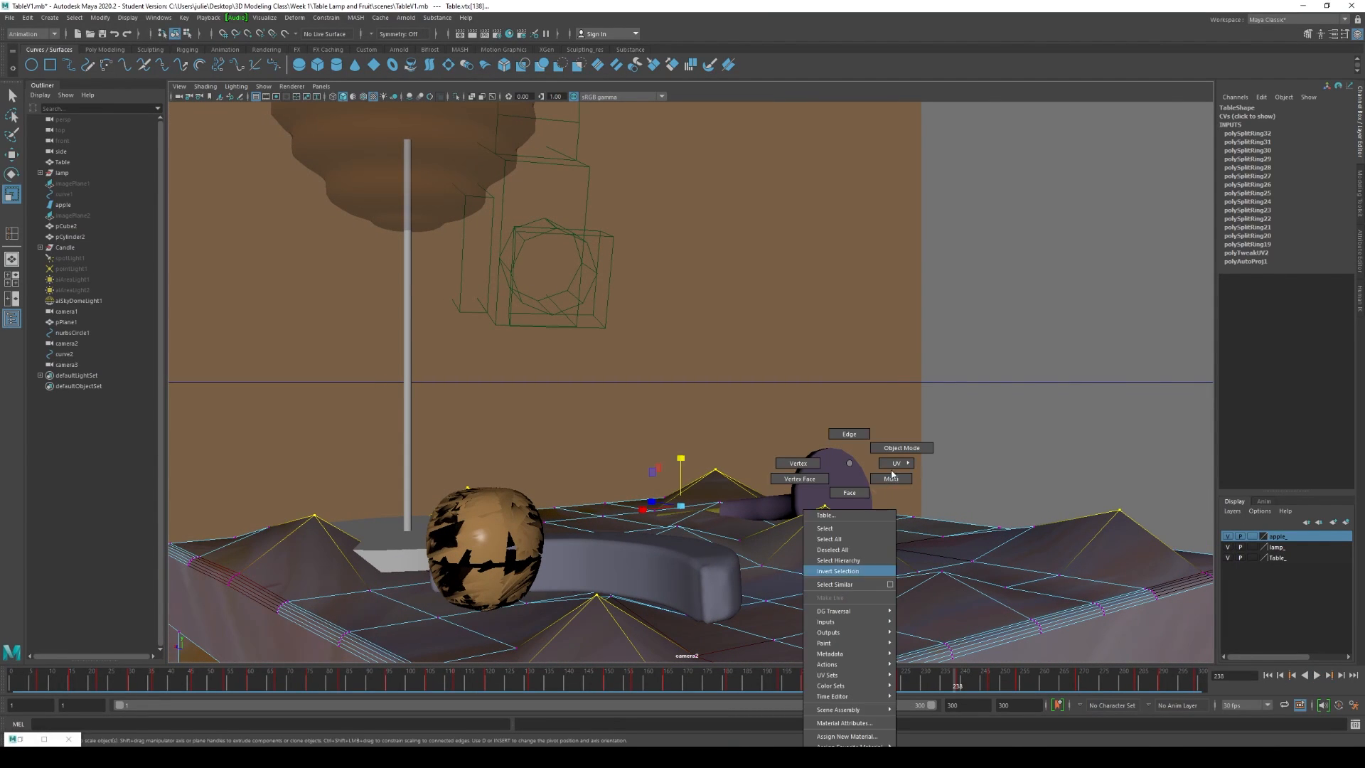
{"action": "right_click_drag", "start_coordinate": [850, 463], "coordinate": [902, 448]}
{"action": "left_click", "coordinate": [76, 448]}
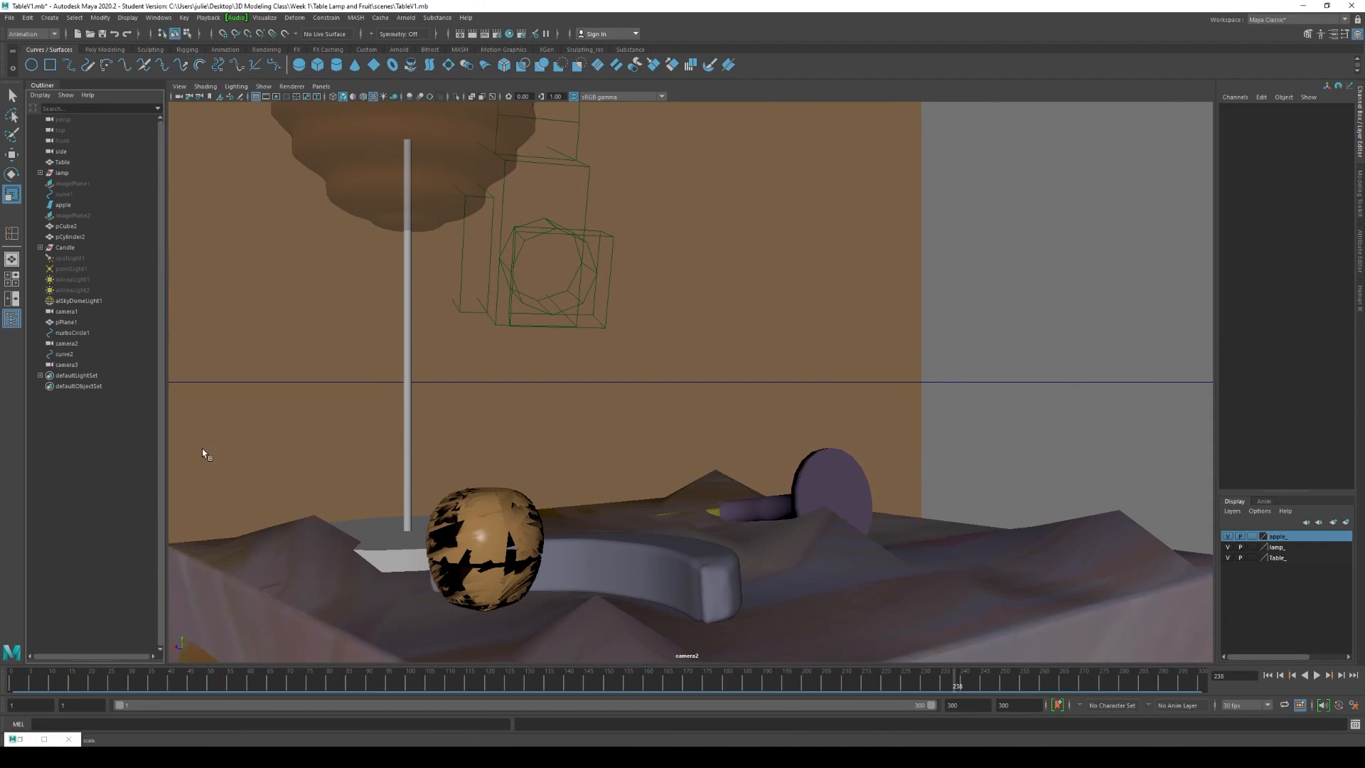
{"action": "left_click", "coordinate": [1268, 675]}
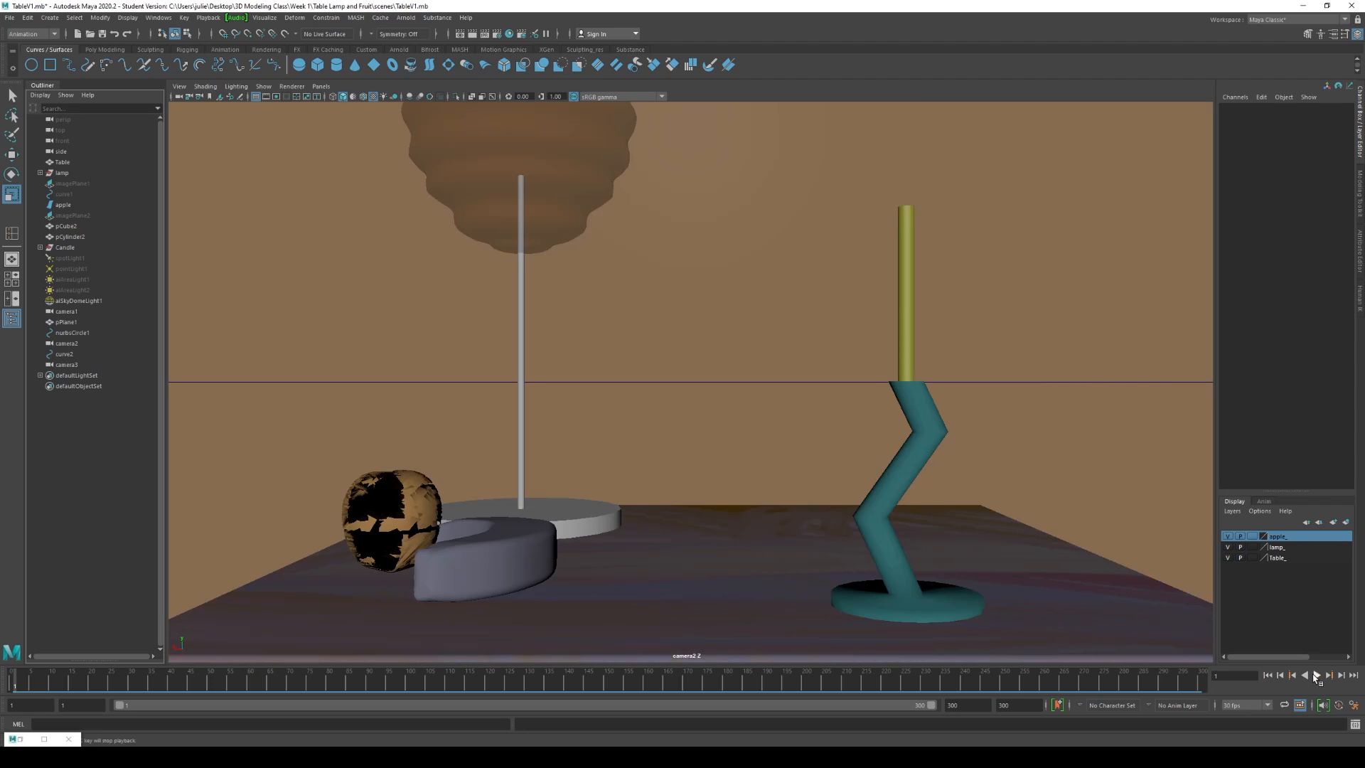
{"action": "left_click", "coordinate": [1317, 676]}
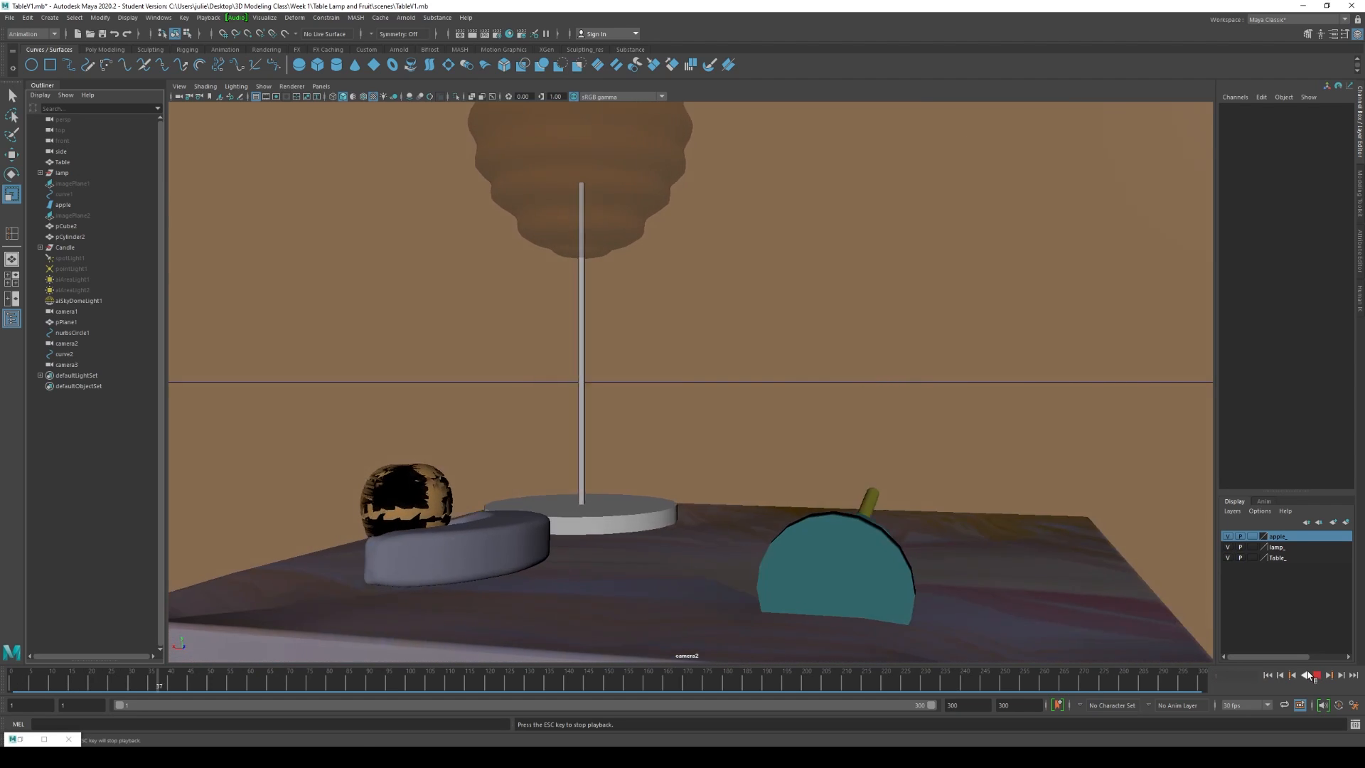